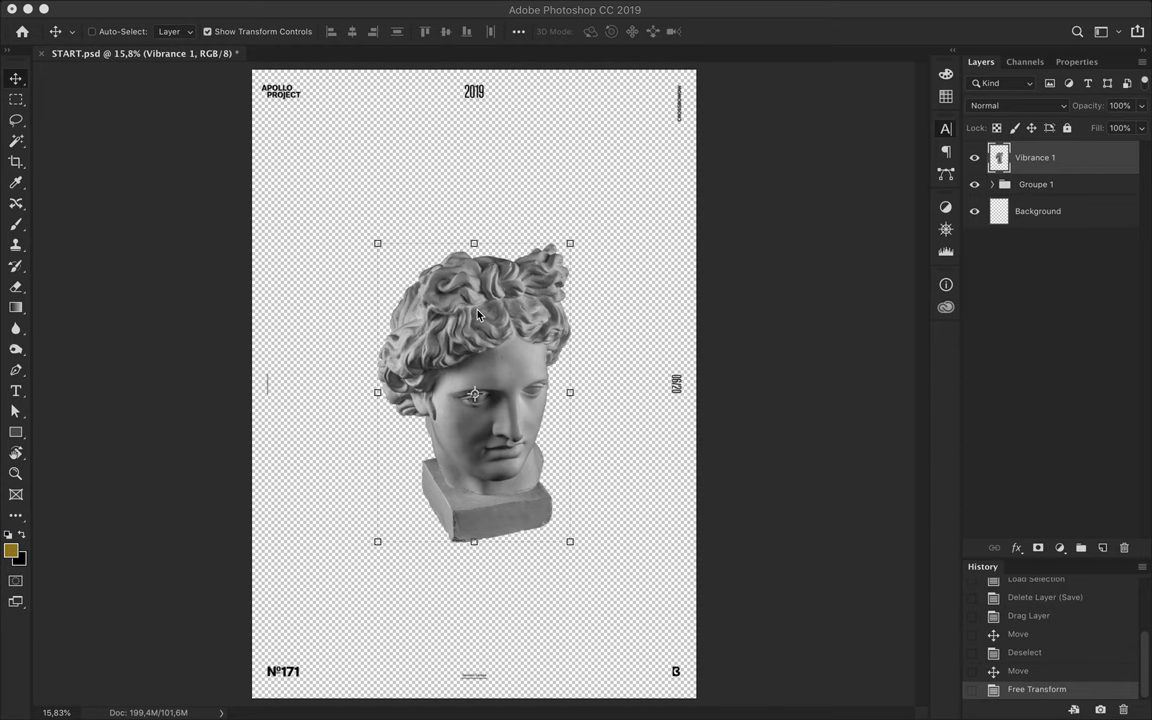
- Duplicate the statue head and liquify the copy with Twirl and Forward Warp into a marbled swirl
{"action": "left_click_drag", "start_coordinate": [490, 282], "coordinate": [477, 332]}
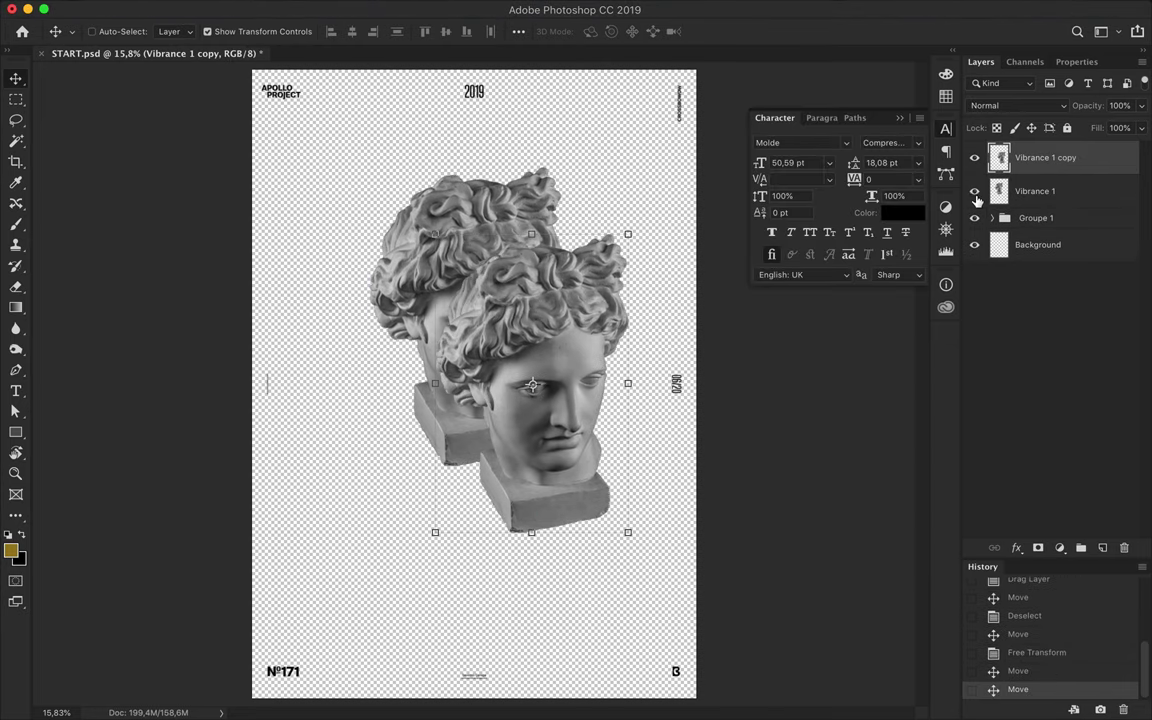
{"action": "left_click", "coordinate": [393, 9]}
{"action": "left_click", "coordinate": [416, 147]}
{"action": "left_click_drag", "start_coordinate": [397, 345], "coordinate": [397, 346]}
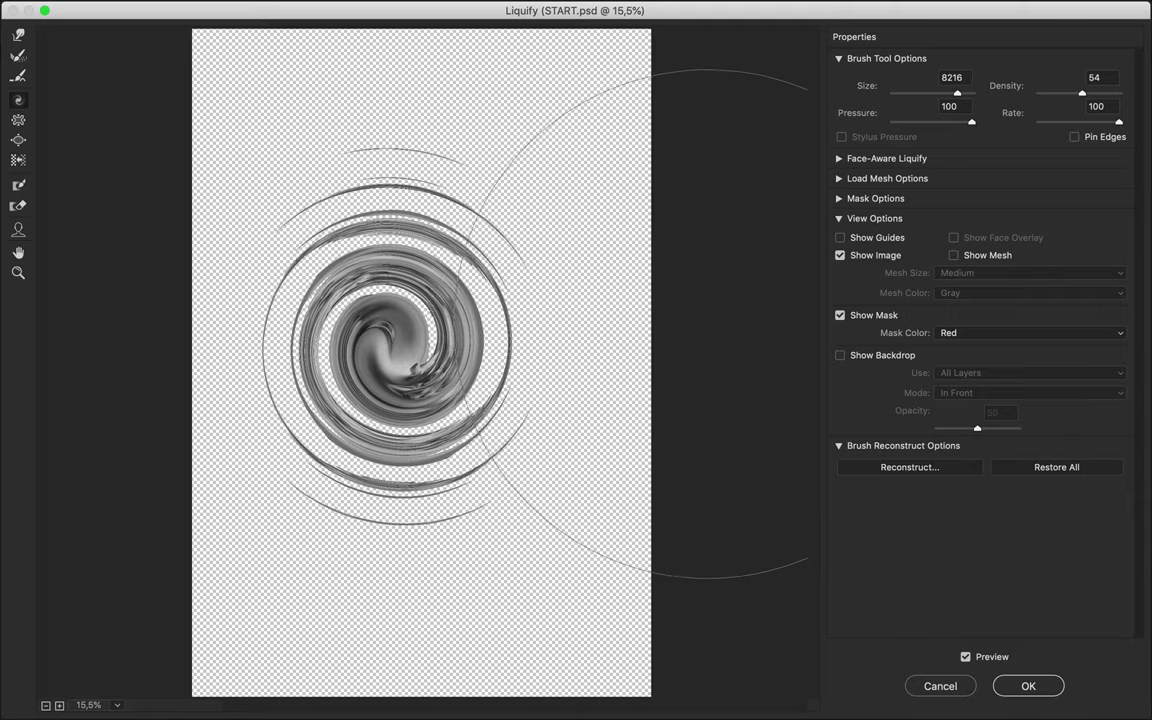
{"action": "key", "text": "Return"}
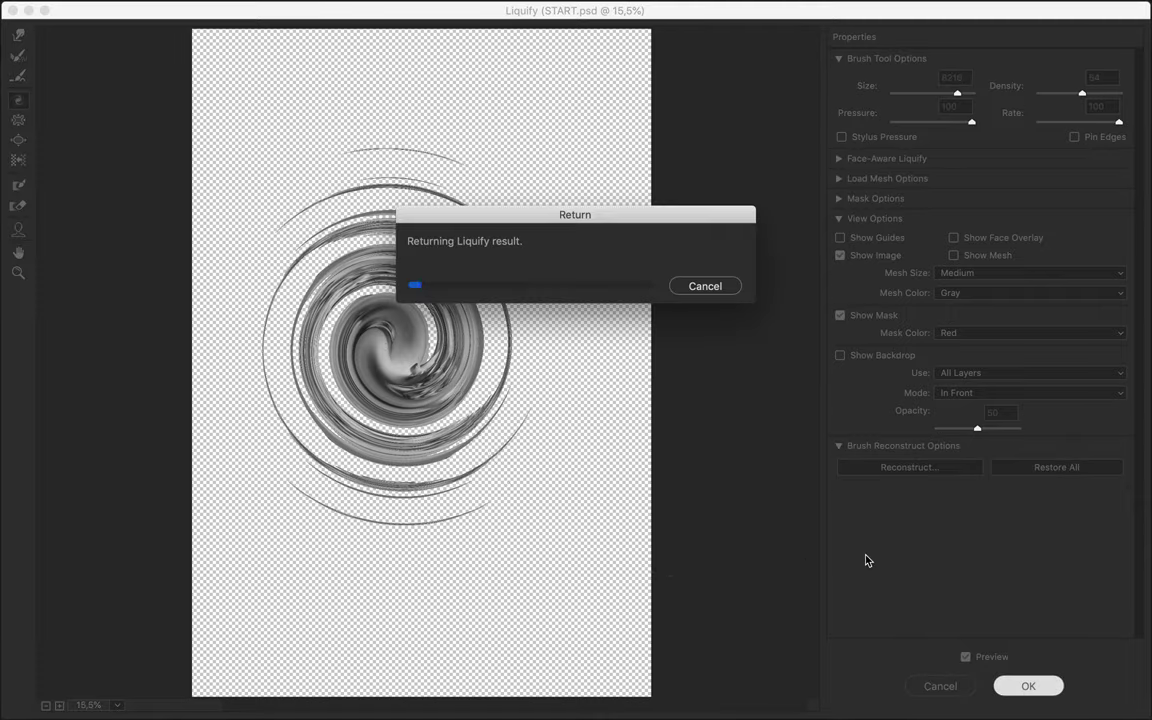
{"action": "left_click", "coordinate": [704, 286]}
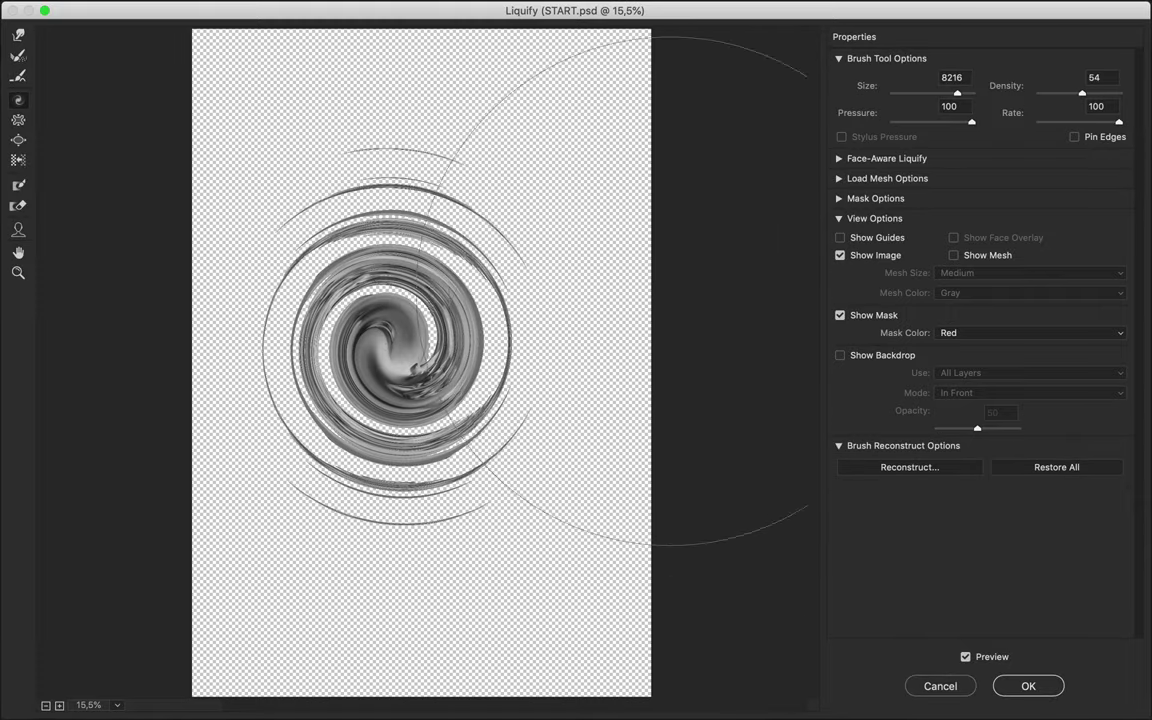
{"action": "mouse_move", "coordinate": [347, 141]}
{"action": "left_mouse_down"}
{"action": "mouse_move", "coordinate": [308, 231]}
{"action": "mouse_move", "coordinate": [463, 347]}
{"action": "mouse_move", "coordinate": [370, 360]}
{"action": "mouse_move", "coordinate": [280, 280]}
{"action": "mouse_move", "coordinate": [380, 180]}
{"action": "mouse_move", "coordinate": [470, 300]}
{"action": "mouse_move", "coordinate": [340, 285]}
{"action": "mouse_move", "coordinate": [290, 260]}
{"action": "mouse_move", "coordinate": [310, 220]}
{"action": "mouse_move", "coordinate": [514, 463]}
{"action": "mouse_move", "coordinate": [405, 470]}
{"action": "mouse_move", "coordinate": [635, 300]}
{"action": "mouse_move", "coordinate": [643, 154]}
{"action": "mouse_move", "coordinate": [300, 130]}
{"action": "mouse_move", "coordinate": [330, 285]}
{"action": "mouse_move", "coordinate": [300, 480]}
{"action": "mouse_move", "coordinate": [520, 330]}
{"action": "mouse_move", "coordinate": [380, 150]}
{"action": "mouse_move", "coordinate": [350, 300]}
{"action": "mouse_move", "coordinate": [250, 150]}
{"action": "mouse_move", "coordinate": [110, 257]}
{"action": "mouse_move", "coordinate": [642, 262]}
{"action": "left_mouse_up"}
{"action": "left_click", "coordinate": [1055, 686]}
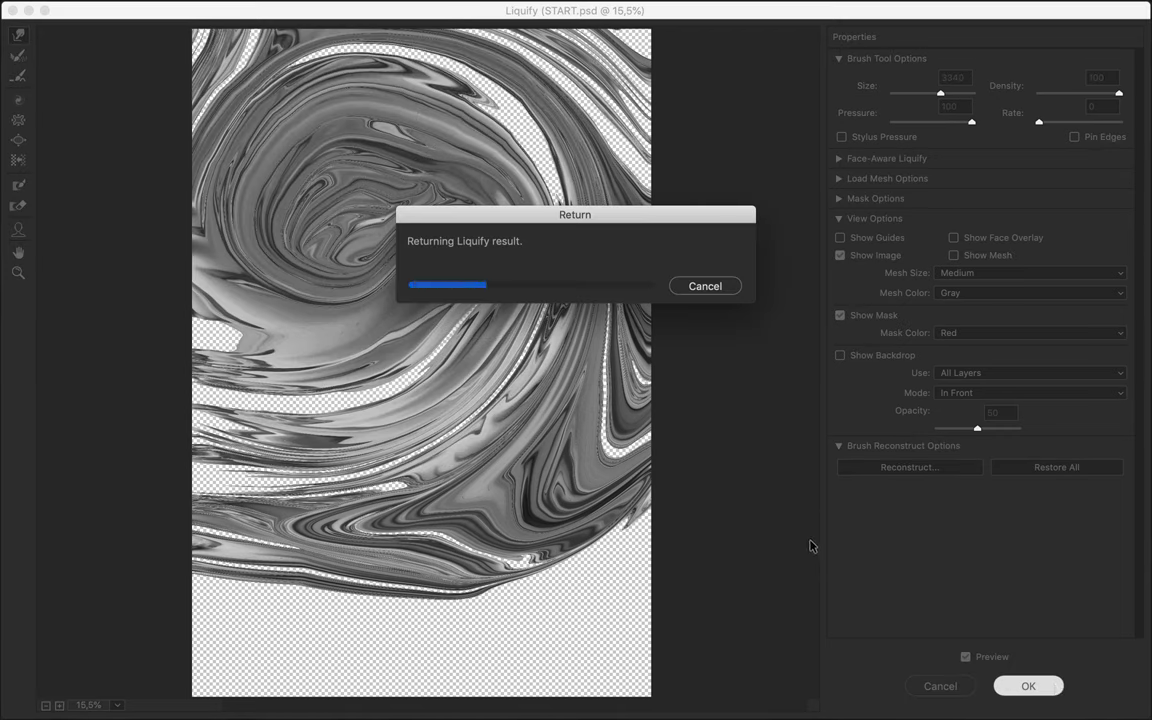
- Rearrange the layers, duplicating the head layer and moving 'Groupe 1' to the top
{"action": "mouse_move", "coordinate": [695, 214]}
{"action": "left_mouse_down"}
{"action": "mouse_move", "coordinate": [733, 486]}
{"action": "mouse_move", "coordinate": [681, 226]}
{"action": "mouse_move", "coordinate": [671, 233]}
{"action": "left_mouse_up"}
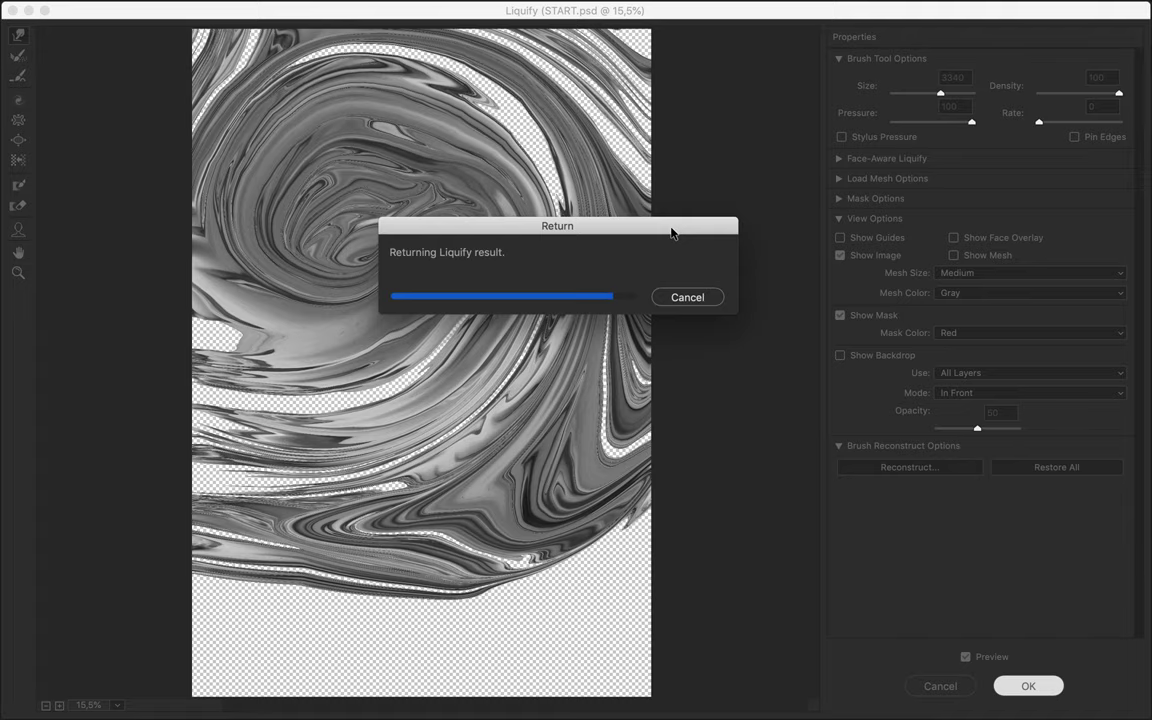
{"action": "left_click_drag", "start_coordinate": [688, 223], "coordinate": [864, 198]}
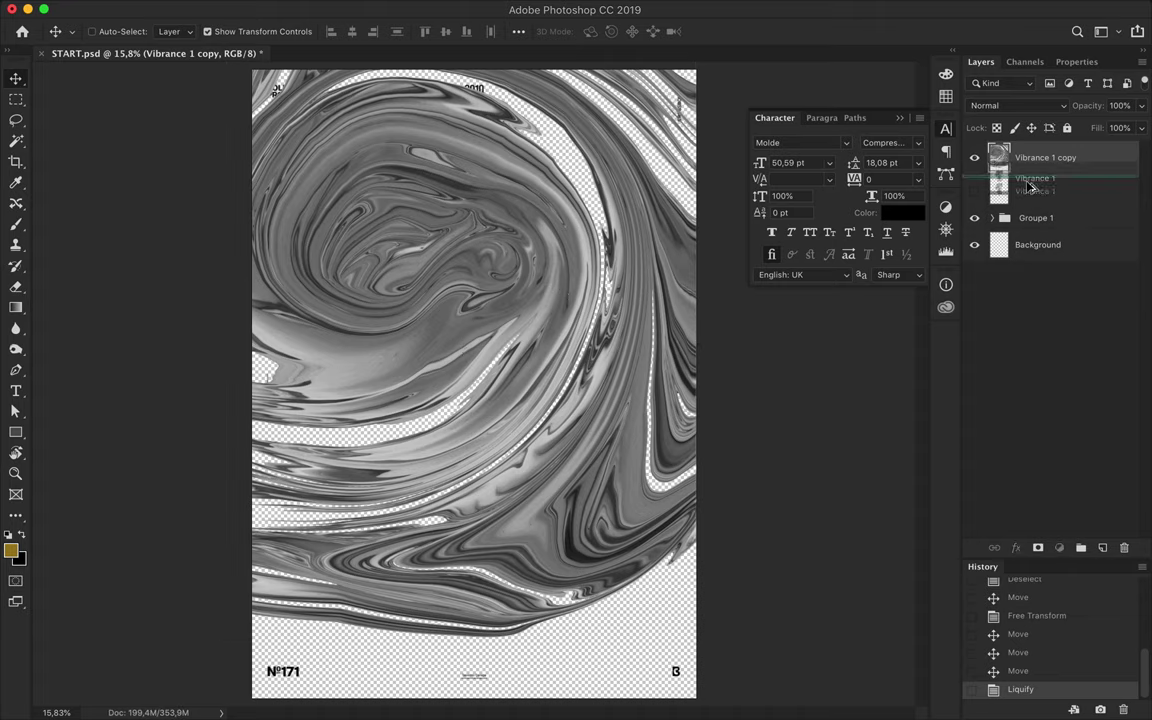
{"action": "mouse_move", "coordinate": [1040, 157]}
{"action": "left_mouse_down"}
{"action": "mouse_move", "coordinate": [1040, 180]}
{"action": "mouse_move", "coordinate": [1028, 150]}
{"action": "left_mouse_up"}
{"action": "left_click_drag", "start_coordinate": [1035, 251], "coordinate": [1028, 148]}
- In Liquify on the statue copy, try a Bloat distortion and a Freeze Mask, reverting both
{"action": "left_click", "coordinate": [408, 8]}
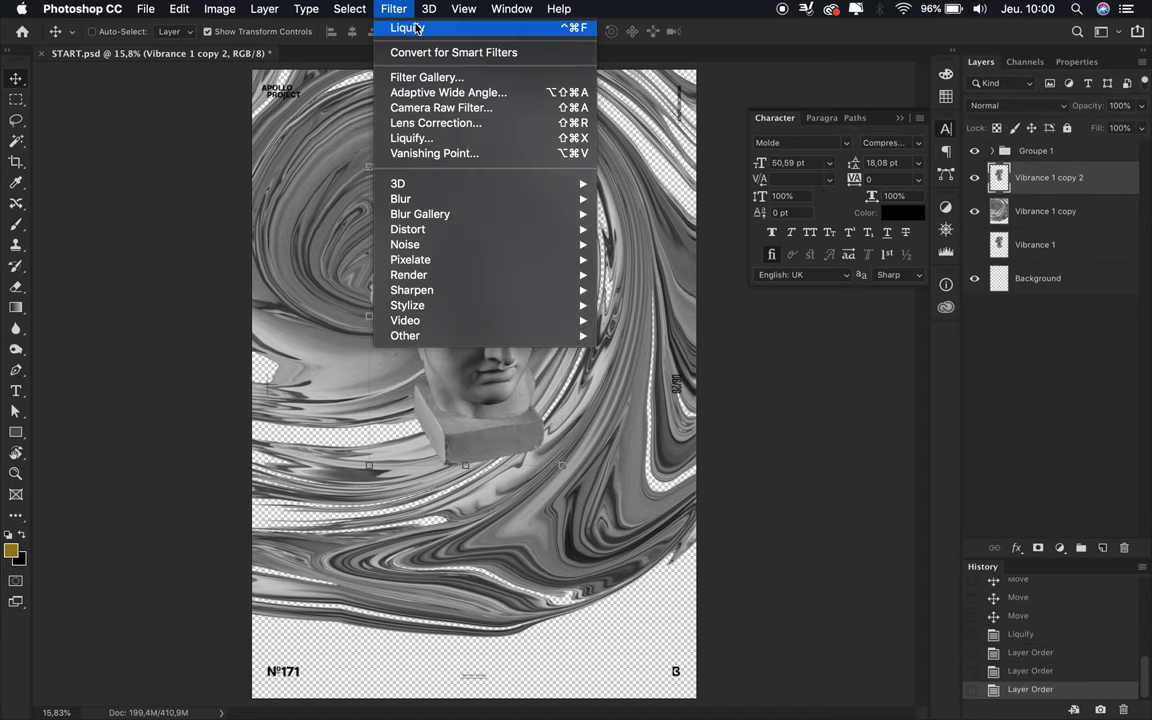
{"action": "left_click", "coordinate": [412, 138]}
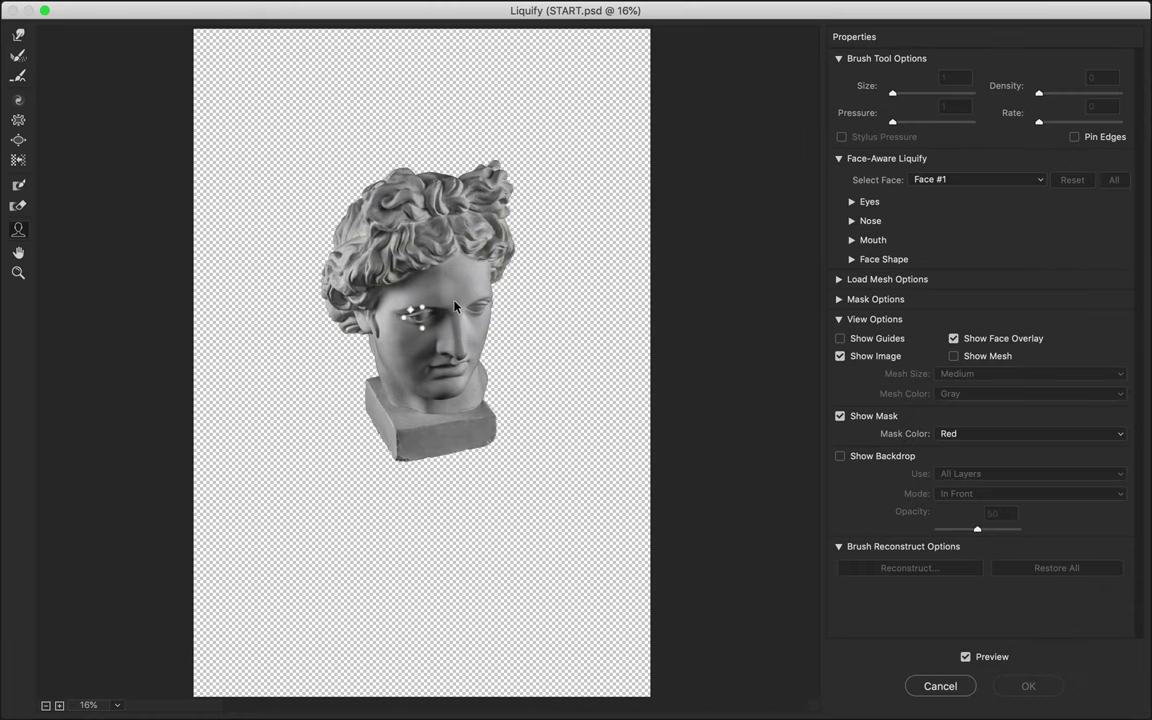
{"action": "left_click", "coordinate": [18, 140]}
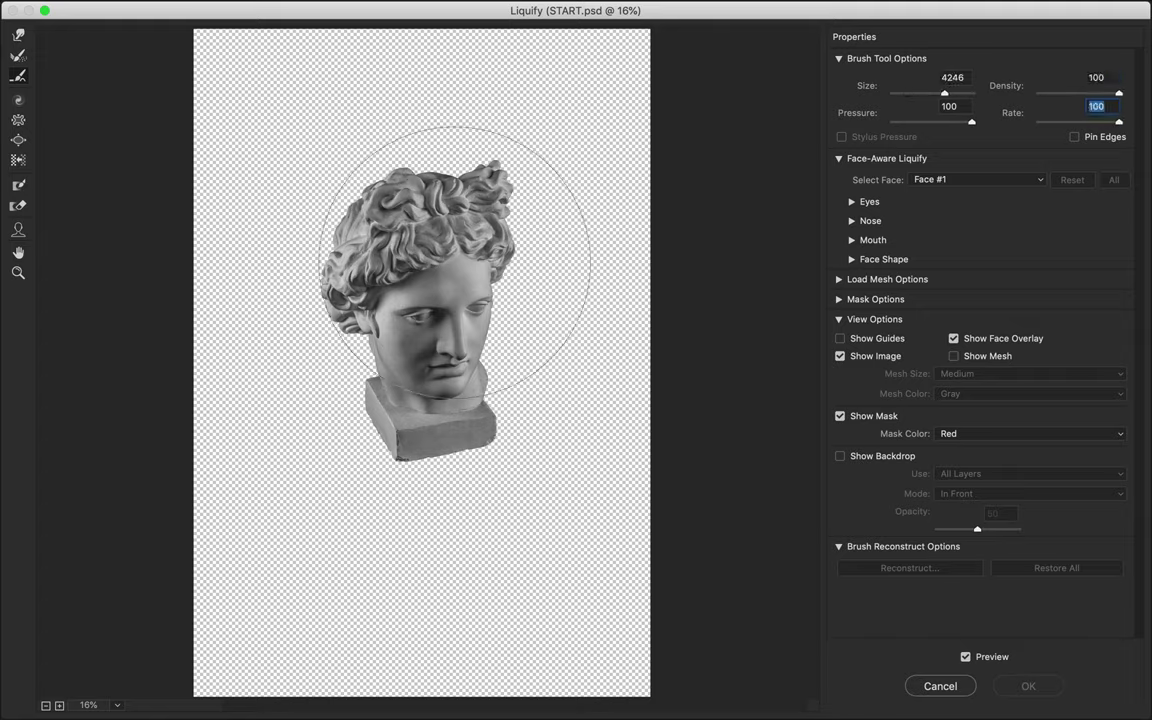
{"action": "left_click", "coordinate": [385, 308]}
{"action": "left_click", "coordinate": [909, 567]}
{"action": "left_click", "coordinate": [865, 66]}
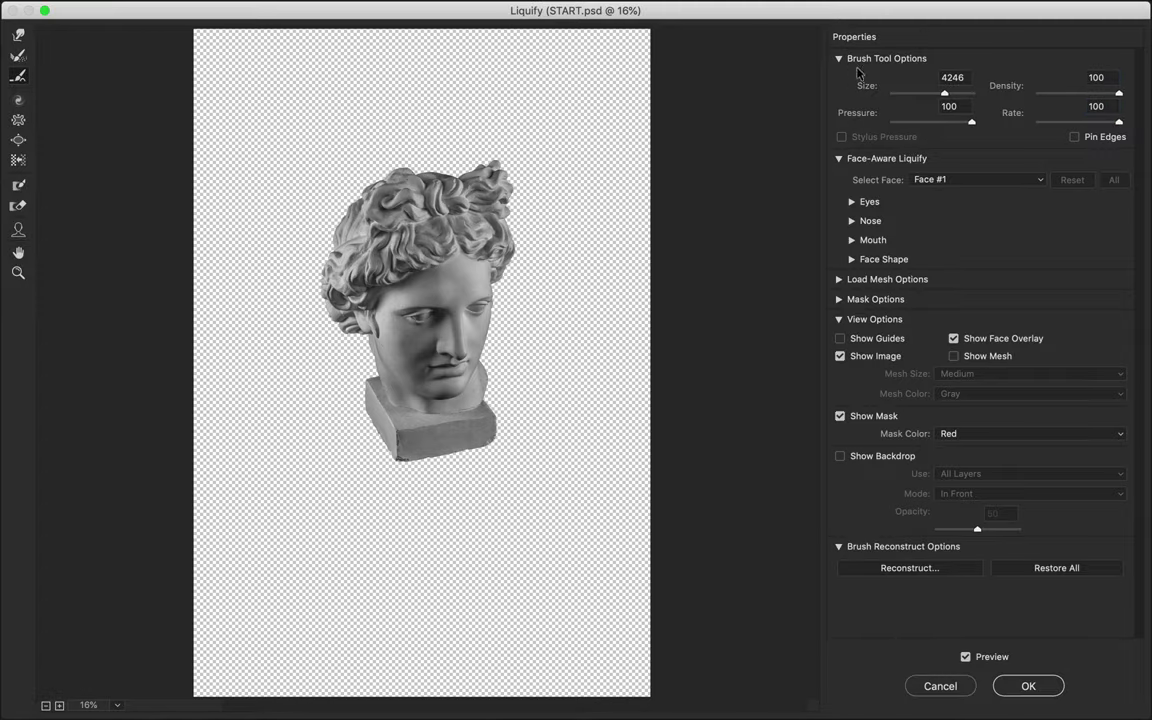
{"action": "left_click_drag", "start_coordinate": [967, 84], "coordinate": [1000, 84]}
{"action": "left_click_drag", "start_coordinate": [430, 215], "coordinate": [400, 330]}
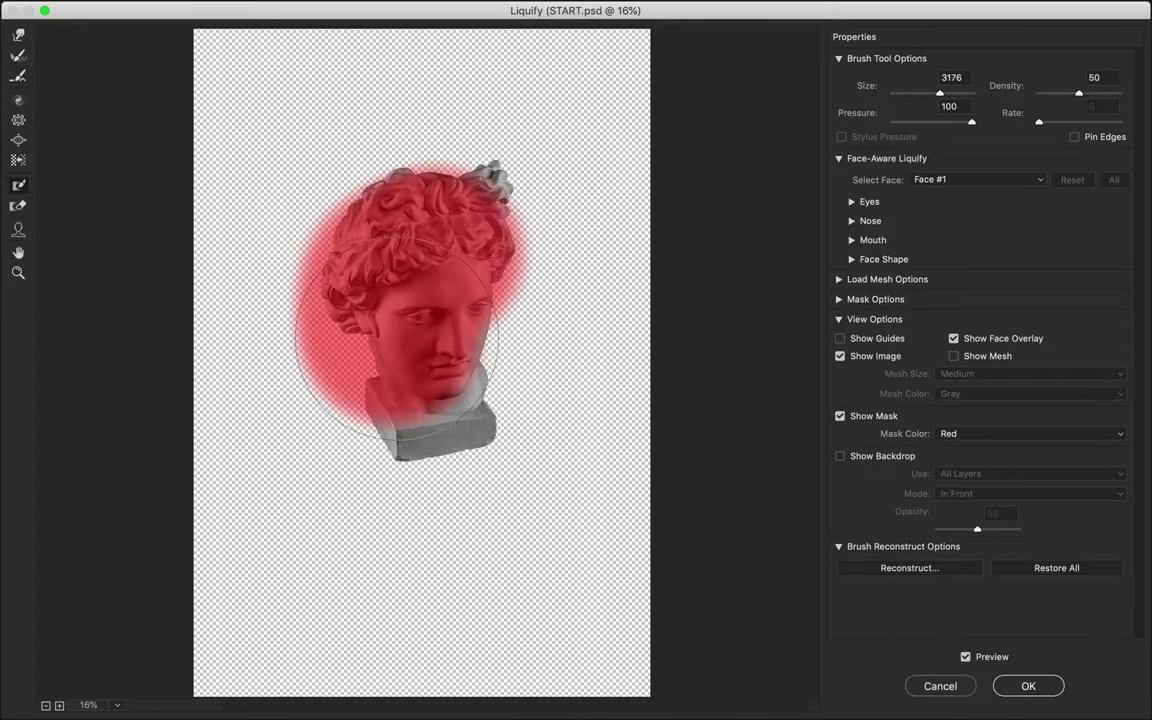
{"action": "key", "text": "ctrl+z"}
- Pucker and forward-warp the statue copy into a swirl, then hide that layer
{"action": "left_click", "coordinate": [18, 120]}
{"action": "left_click", "coordinate": [482, 328]}
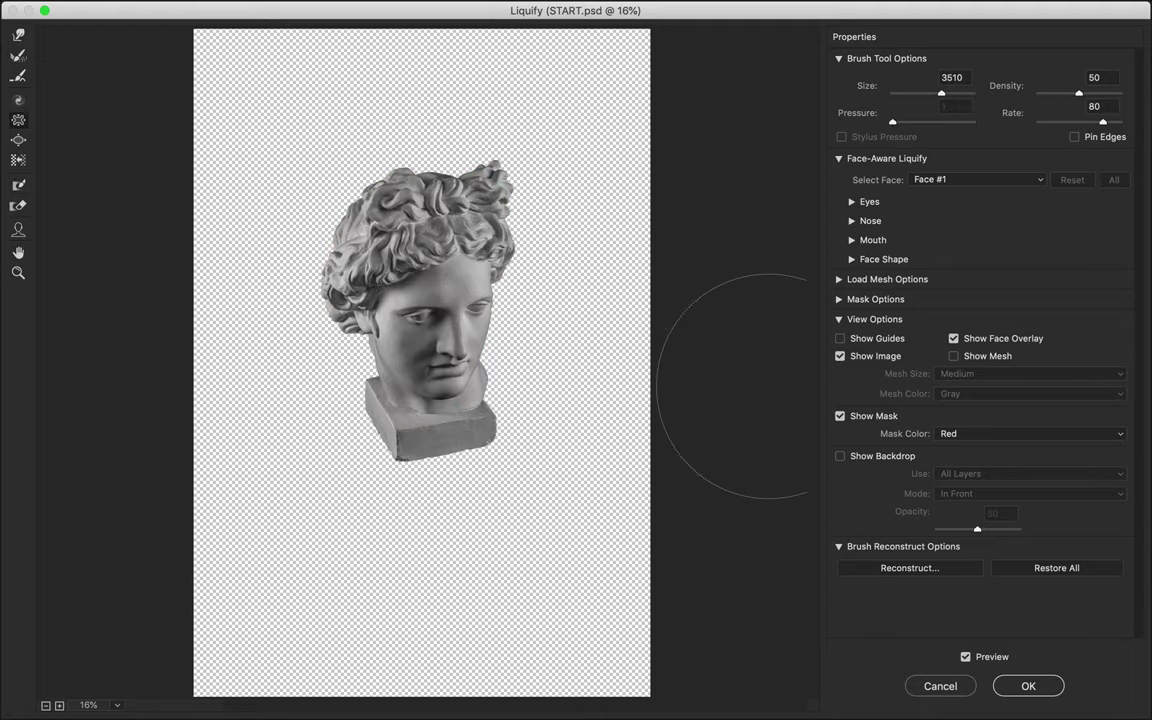
{"action": "left_click", "coordinate": [860, 285]}
{"action": "mouse_move", "coordinate": [560, 280]}
{"action": "left_mouse_down"}
{"action": "mouse_move", "coordinate": [343, 223]}
{"action": "mouse_move", "coordinate": [458, 312]}
{"action": "mouse_move", "coordinate": [409, 360]}
{"action": "left_mouse_up"}
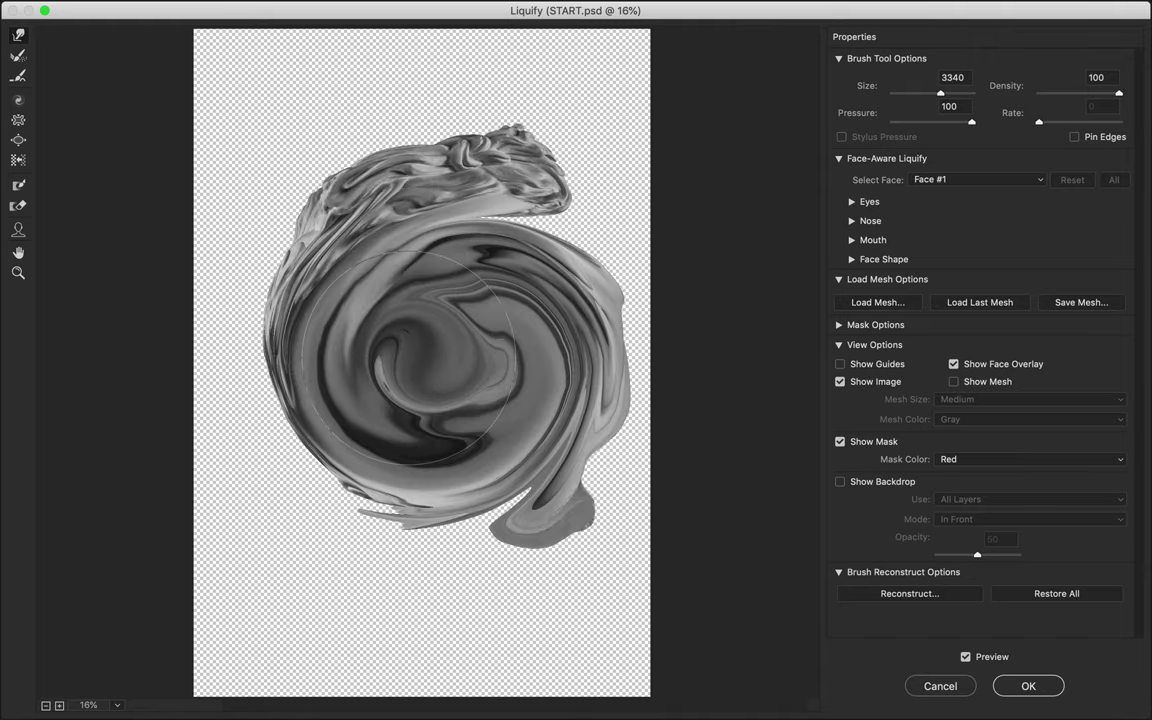
{"action": "mouse_move", "coordinate": [470, 200]}
{"action": "left_mouse_down"}
{"action": "mouse_move", "coordinate": [640, 165]}
{"action": "mouse_move", "coordinate": [545, 195]}
{"action": "mouse_move", "coordinate": [432, 125]}
{"action": "mouse_move", "coordinate": [378, 138]}
{"action": "left_mouse_up"}
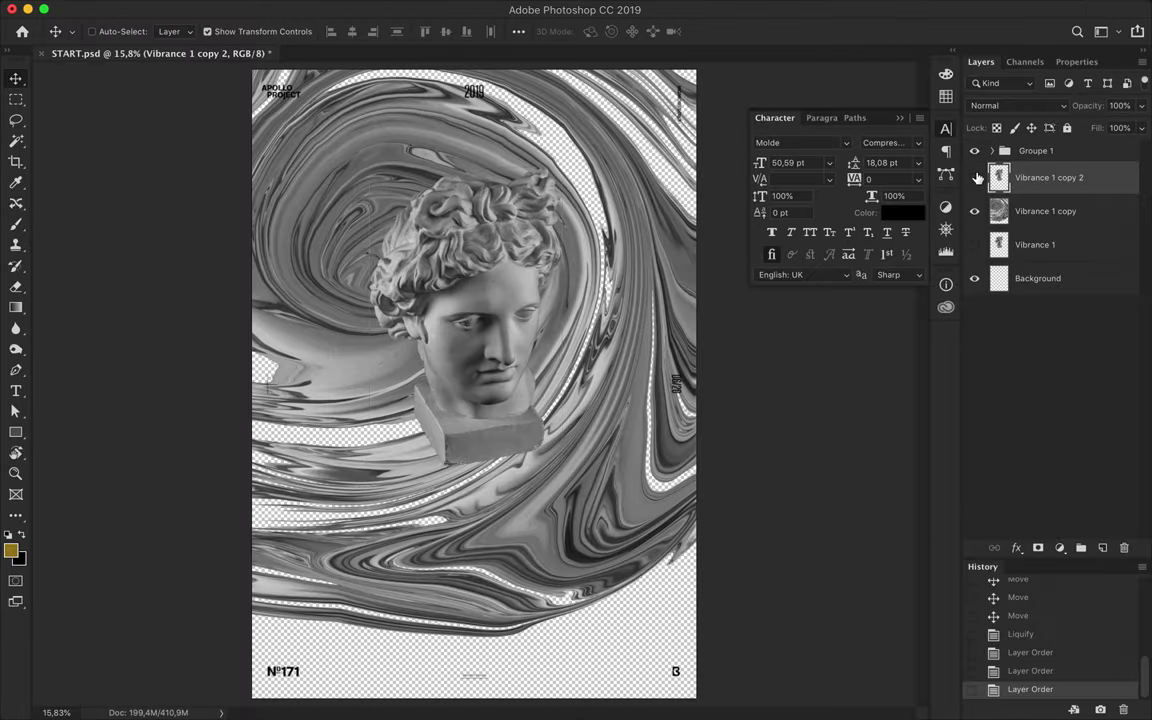
{"action": "left_click", "coordinate": [975, 177]}
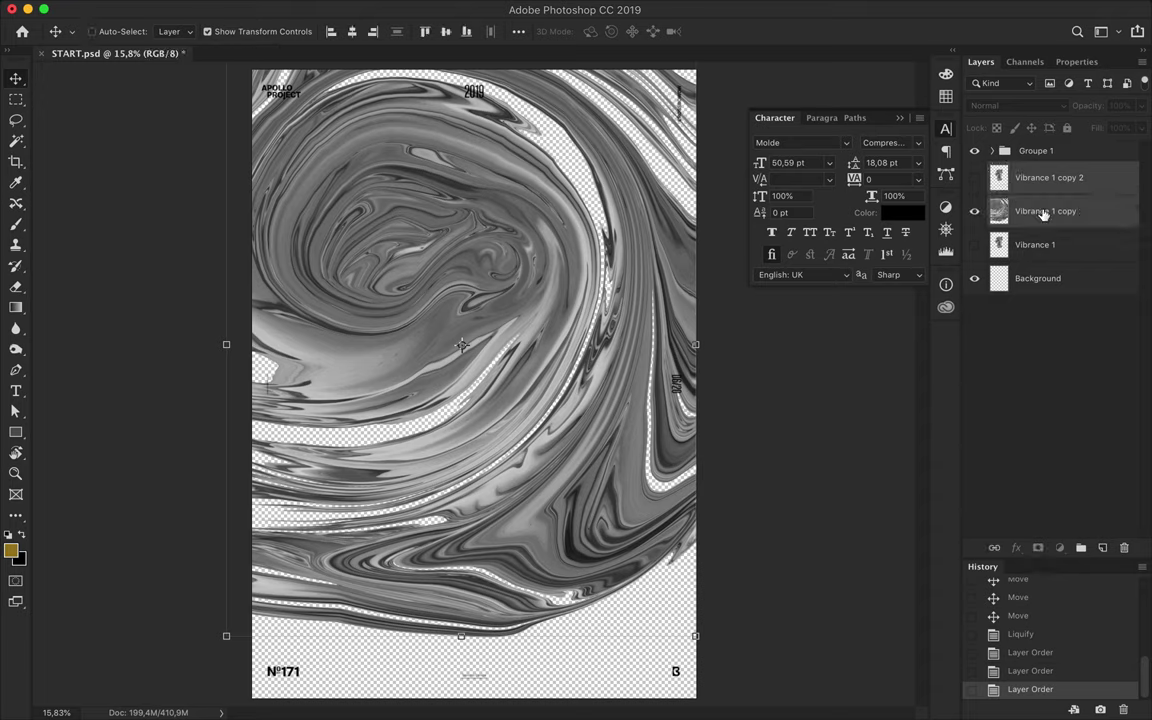
- Copy an elliptical piece of the duplicated swirl onto its own layer and hide the other swirl layers
{"action": "left_click_drag", "start_coordinate": [1045, 211], "coordinate": [1045, 195]}
{"action": "key", "text": "u"}
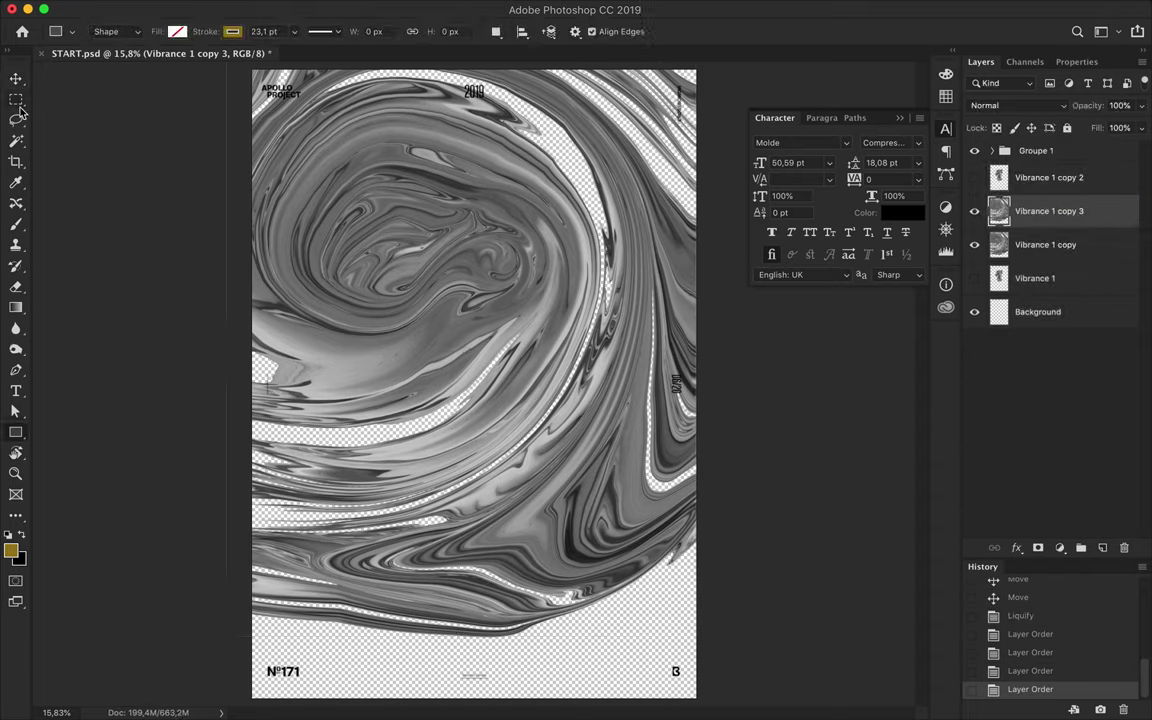
{"action": "left_click_drag", "start_coordinate": [16, 100], "coordinate": [80, 102]}
{"action": "left_click_drag", "start_coordinate": [480, 311], "coordinate": [495, 330]}
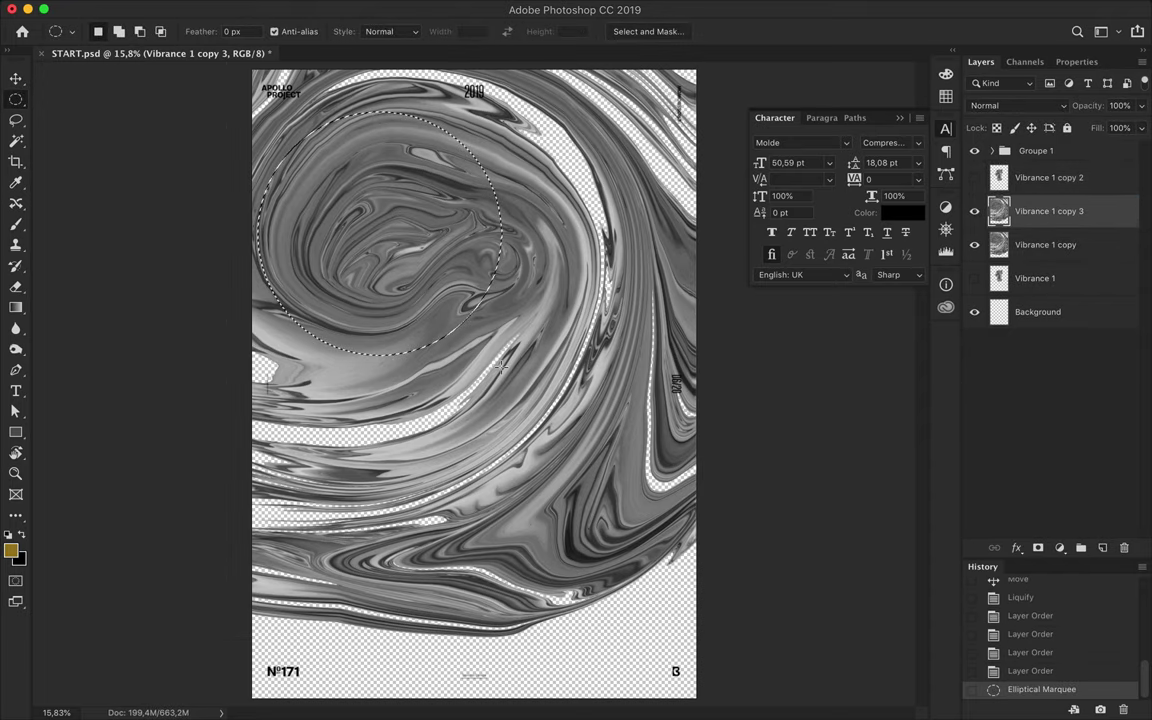
{"action": "key", "text": "ctrl+c"}
{"action": "key", "text": "ctrl+v"}
{"action": "key", "text": "v"}
{"action": "left_click_drag", "start_coordinate": [427, 227], "coordinate": [487, 292]}
{"action": "left_click", "coordinate": [974, 245]}
{"action": "left_click", "coordinate": [974, 278]}
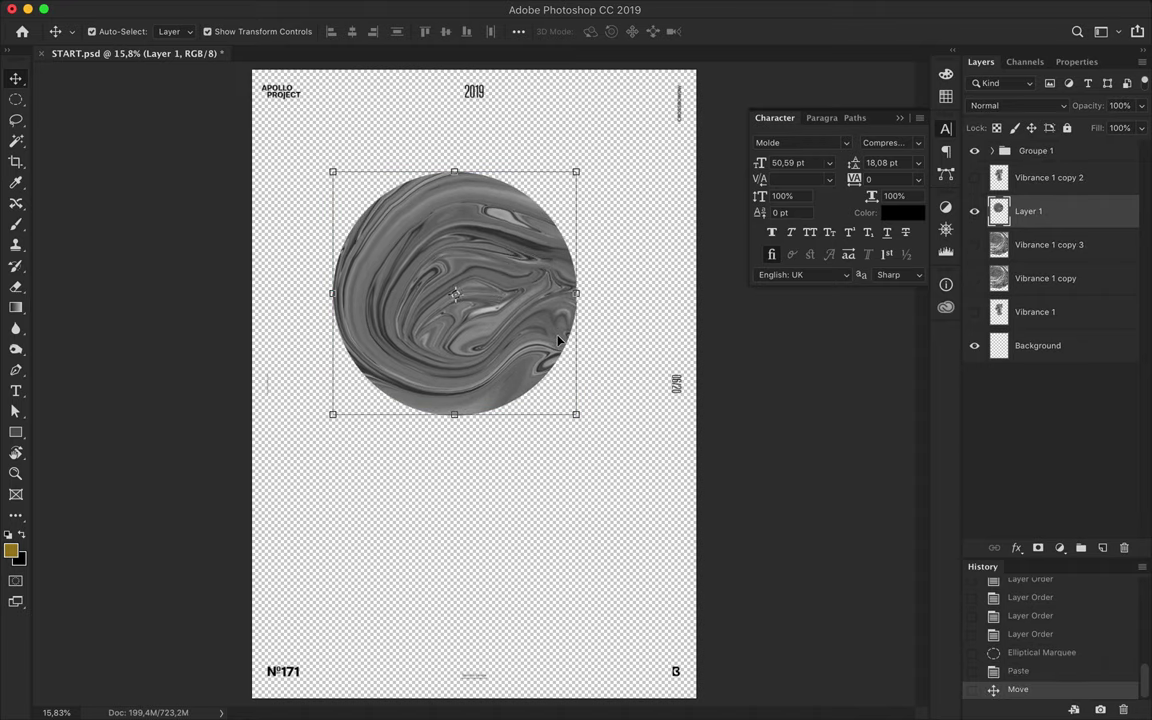
- Warp the marble circle into a curved blob bulging down-left and arching up-right, then move it higher
{"action": "key", "text": "ctrl+t"}
{"action": "right_click", "coordinate": [489, 258]}
{"action": "left_click", "coordinate": [510, 355]}
{"action": "mouse_move", "coordinate": [412, 277]}
{"action": "left_mouse_down"}
{"action": "mouse_move", "coordinate": [308, 328]}
{"action": "mouse_move", "coordinate": [419, 518]}
{"action": "left_mouse_up"}
{"action": "left_click_drag", "start_coordinate": [333, 413], "coordinate": [316, 463]}
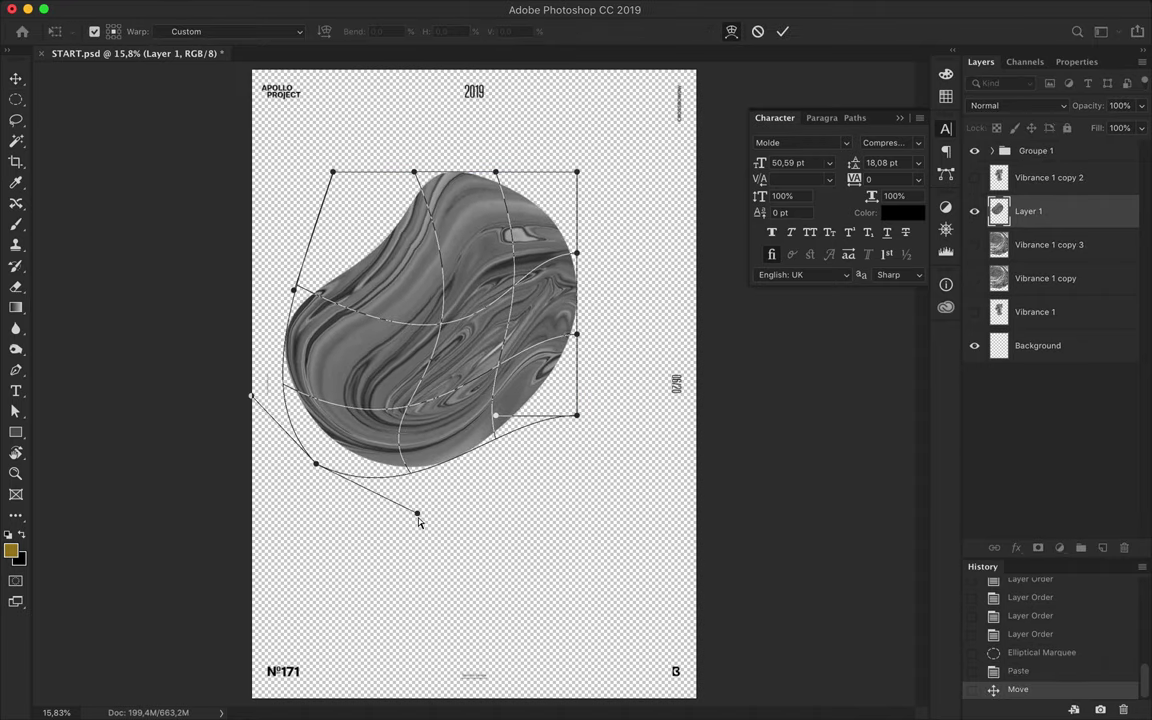
{"action": "left_click_drag", "start_coordinate": [417, 512], "coordinate": [426, 630]}
{"action": "mouse_move", "coordinate": [427, 302]}
{"action": "left_mouse_down"}
{"action": "mouse_move", "coordinate": [392, 212]}
{"action": "mouse_move", "coordinate": [329, 122]}
{"action": "mouse_move", "coordinate": [409, 139]}
{"action": "left_mouse_up"}
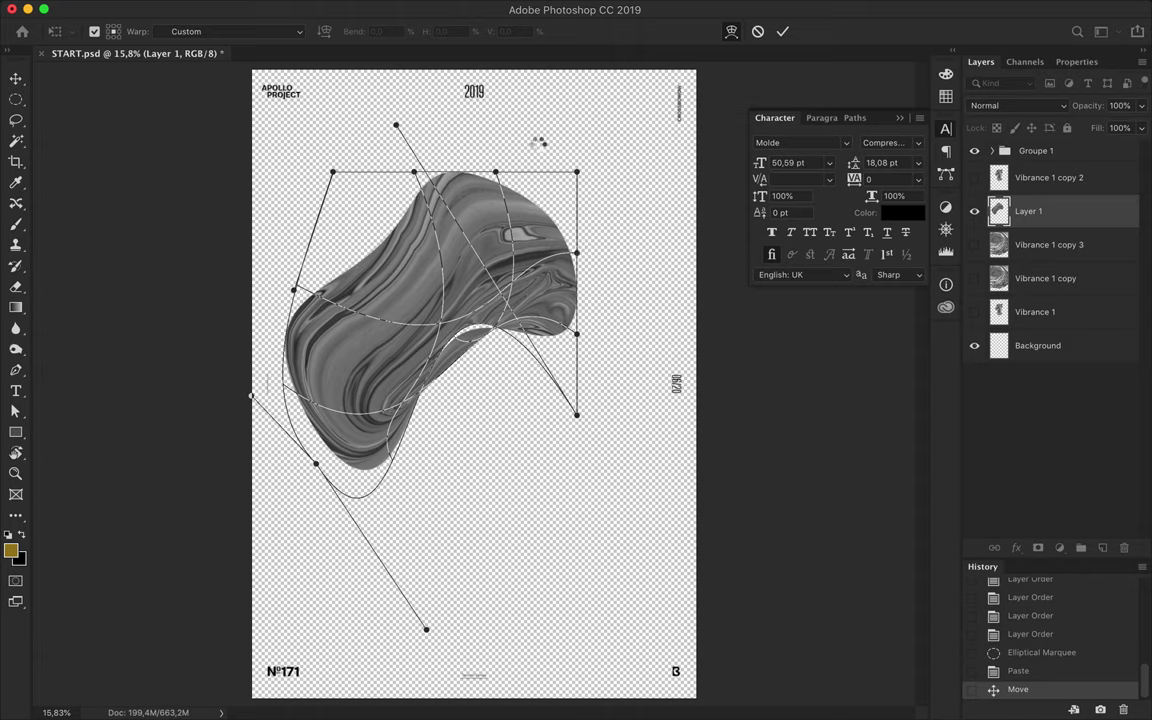
{"action": "key", "text": "Return"}
{"action": "left_click_drag", "start_coordinate": [512, 307], "coordinate": [515, 279]}
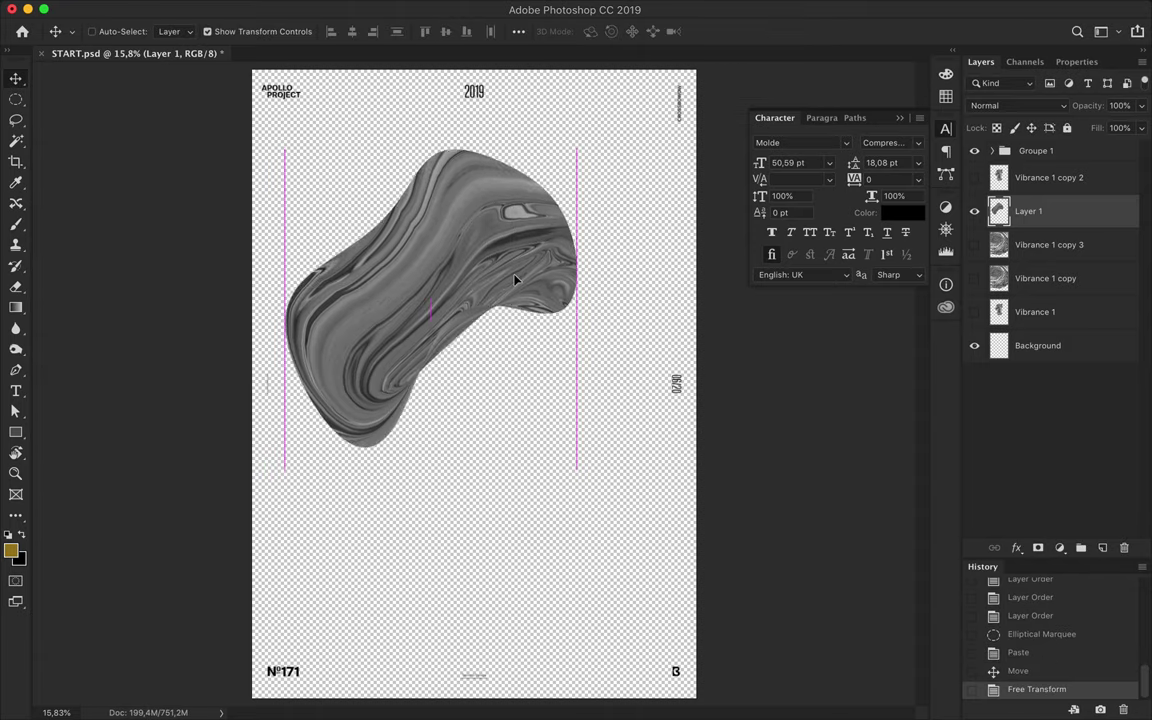
- Add a Levels adjustment of about 38/0.99/178, clip it to the blob, and merge it down
{"action": "left_click", "coordinate": [1060, 547]}
{"action": "left_click", "coordinate": [1045, 556]}
{"action": "left_click_drag", "start_coordinate": [996, 229], "coordinate": [1018, 229]}
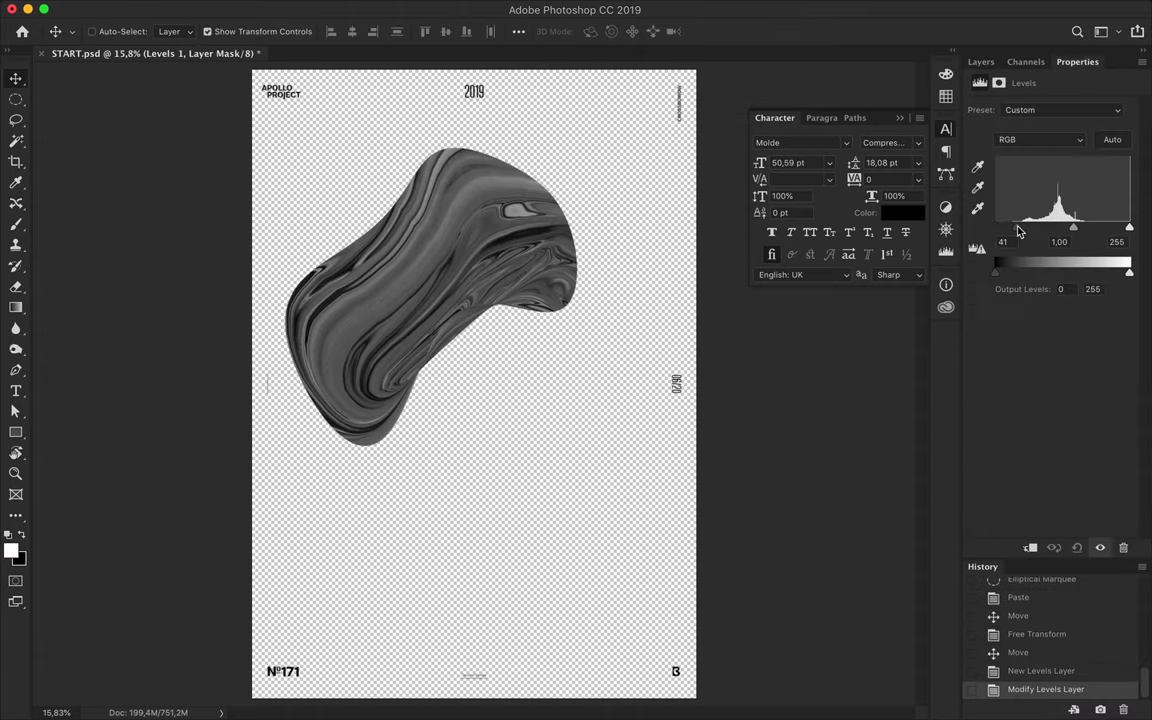
{"action": "left_click_drag", "start_coordinate": [1118, 229], "coordinate": [1089, 229]}
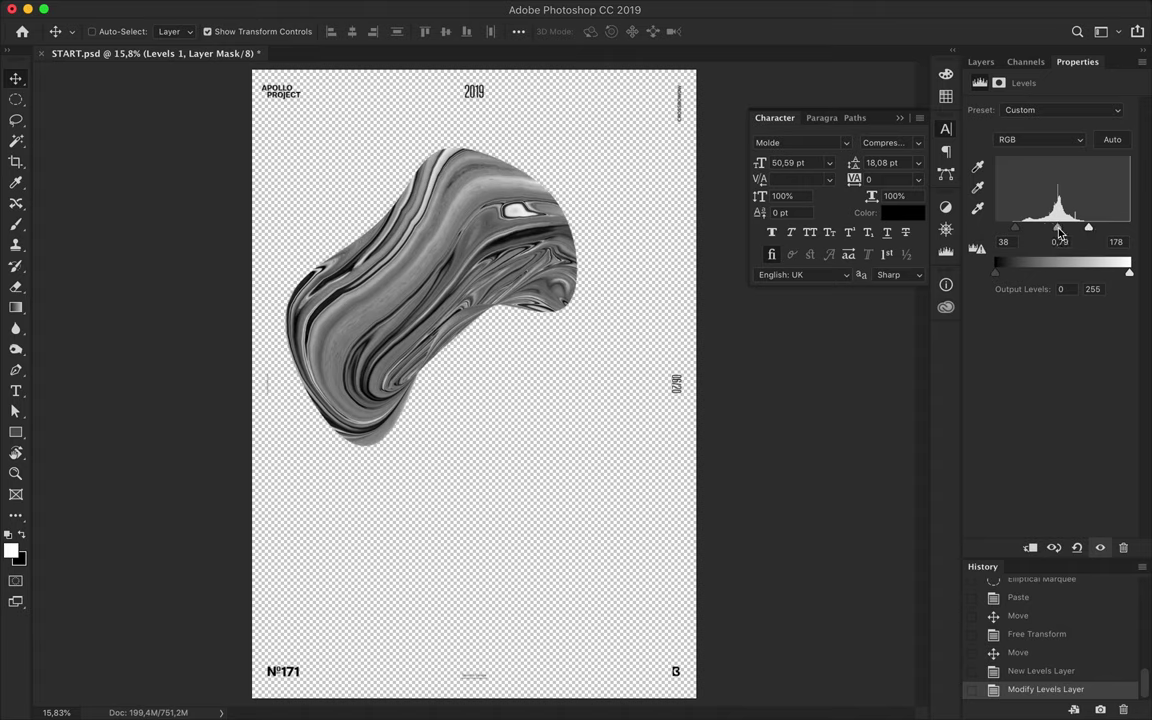
{"action": "left_click", "coordinate": [981, 62]}
{"action": "key", "text": "ctrl+alt+g"}
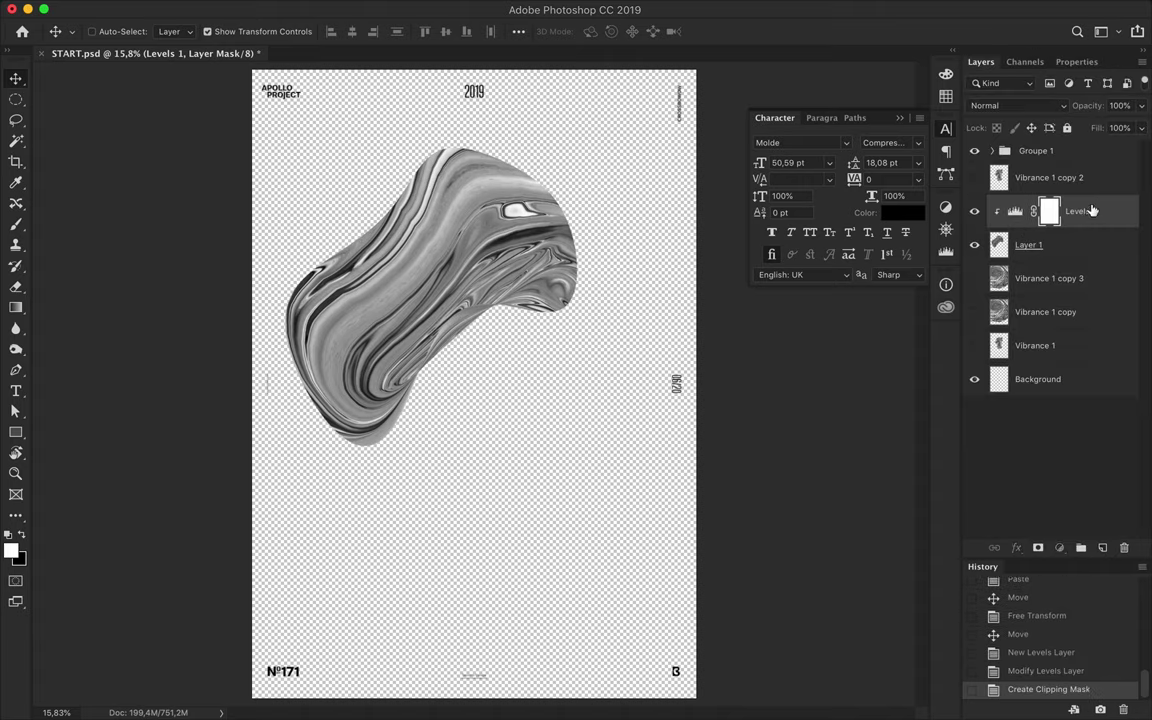
{"action": "left_click_drag", "start_coordinate": [1092, 210], "coordinate": [1090, 193]}
{"action": "left_click", "coordinate": [1083, 244]}
{"action": "key", "text": "ctrl+e"}
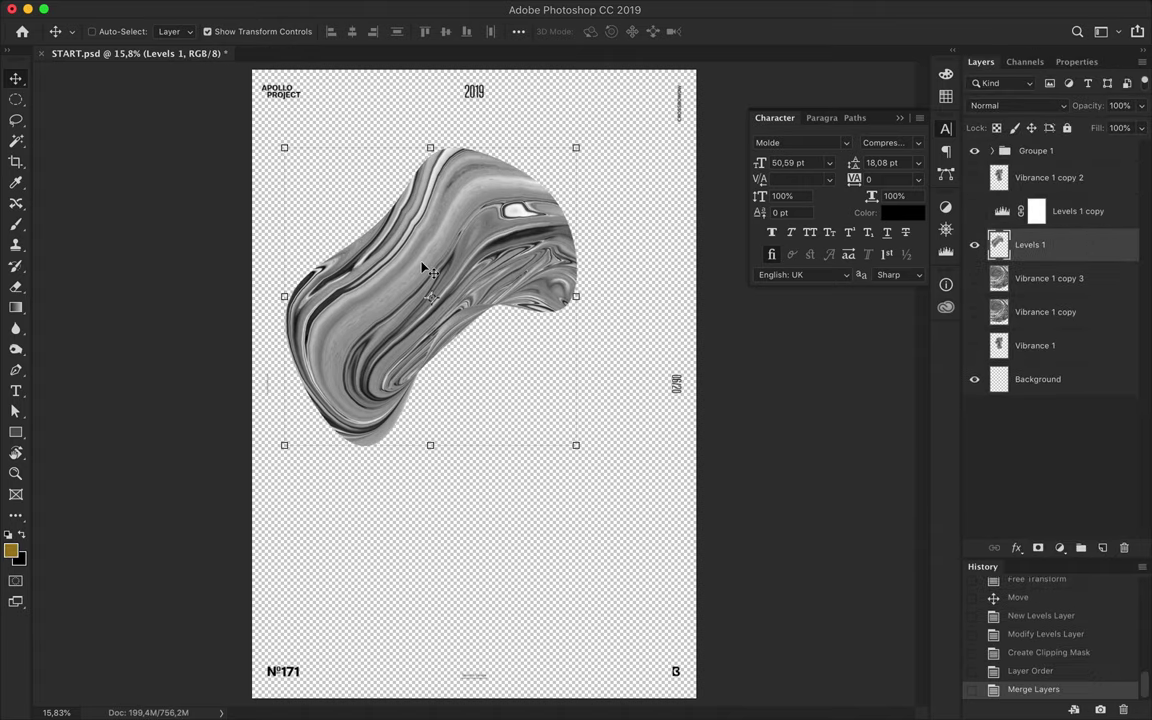
- Pick the Gradient tool and browse its gradient presets
{"action": "key", "text": "g"}
{"action": "left_click", "coordinate": [150, 31]}
{"action": "scroll", "coordinate": [177, 140], "scroll_direction": "down", "scroll_amount": 1}
{"action": "scroll", "coordinate": [177, 140], "scroll_direction": "down", "scroll_amount": 1}
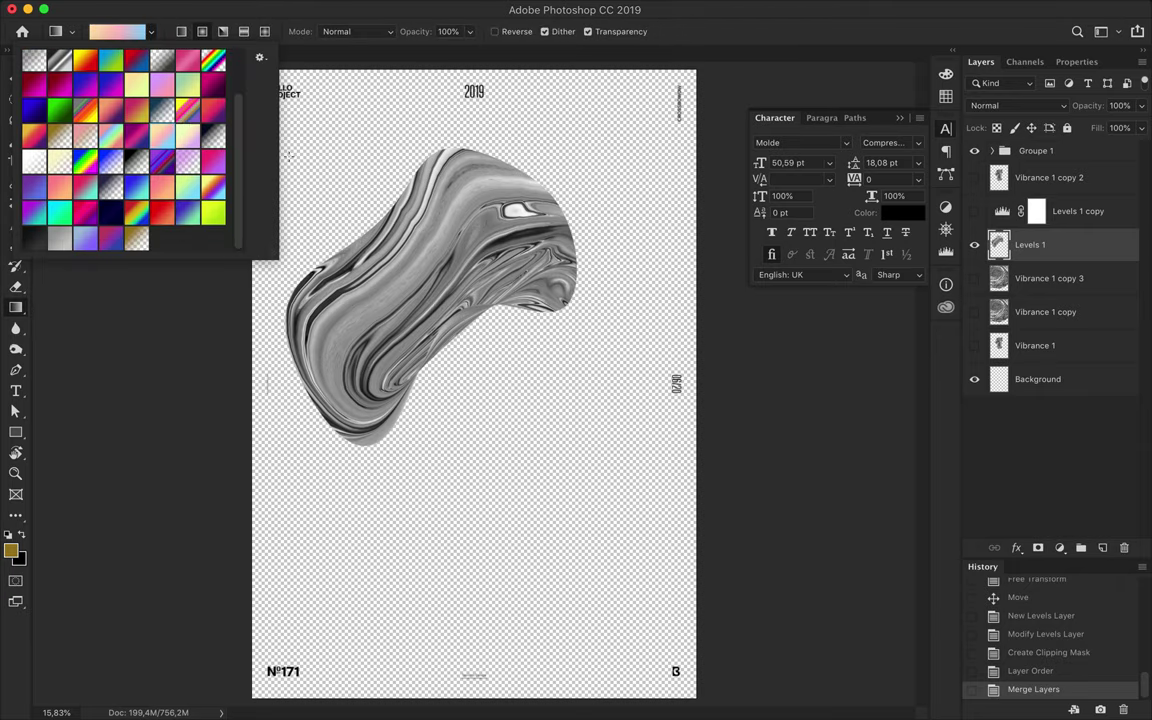
- Draw a large circular selection around the blob and try a clipped gradient in it, undoing back to the selection
{"action": "left_click_drag", "start_coordinate": [285, 598], "coordinate": [481, 140]}
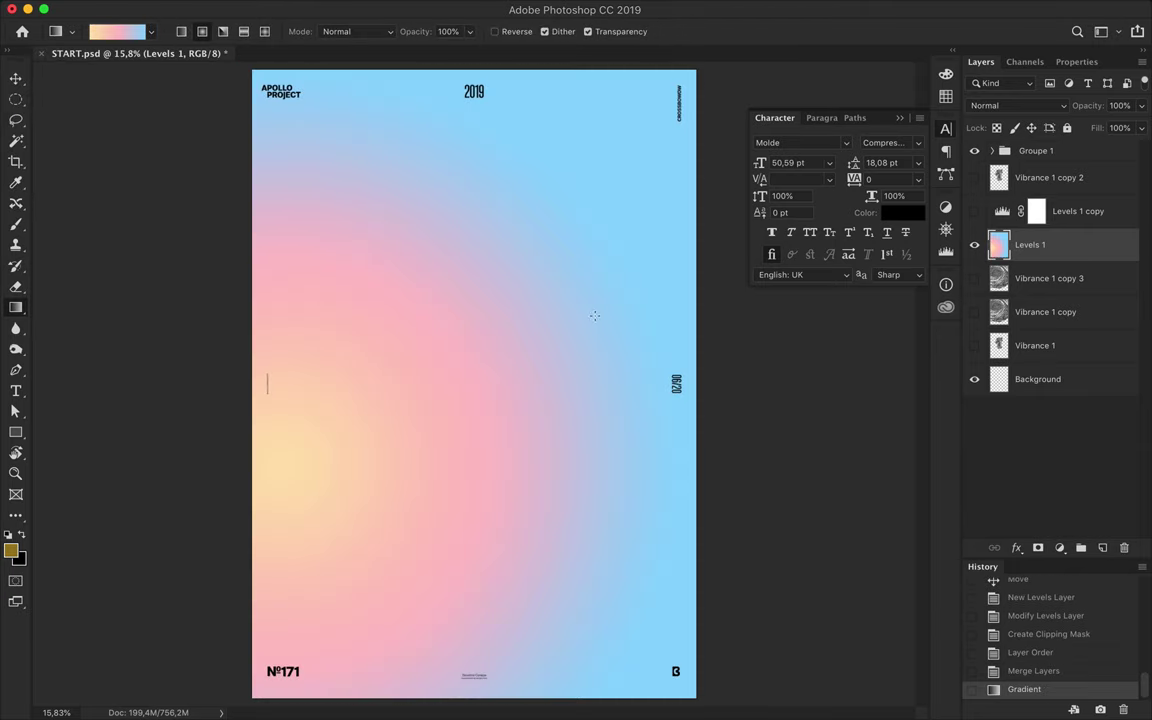
{"action": "key", "text": "ctrl+z"}
{"action": "key", "text": "m"}
{"action": "left_click_drag", "start_coordinate": [270, 125], "coordinate": [605, 490]}
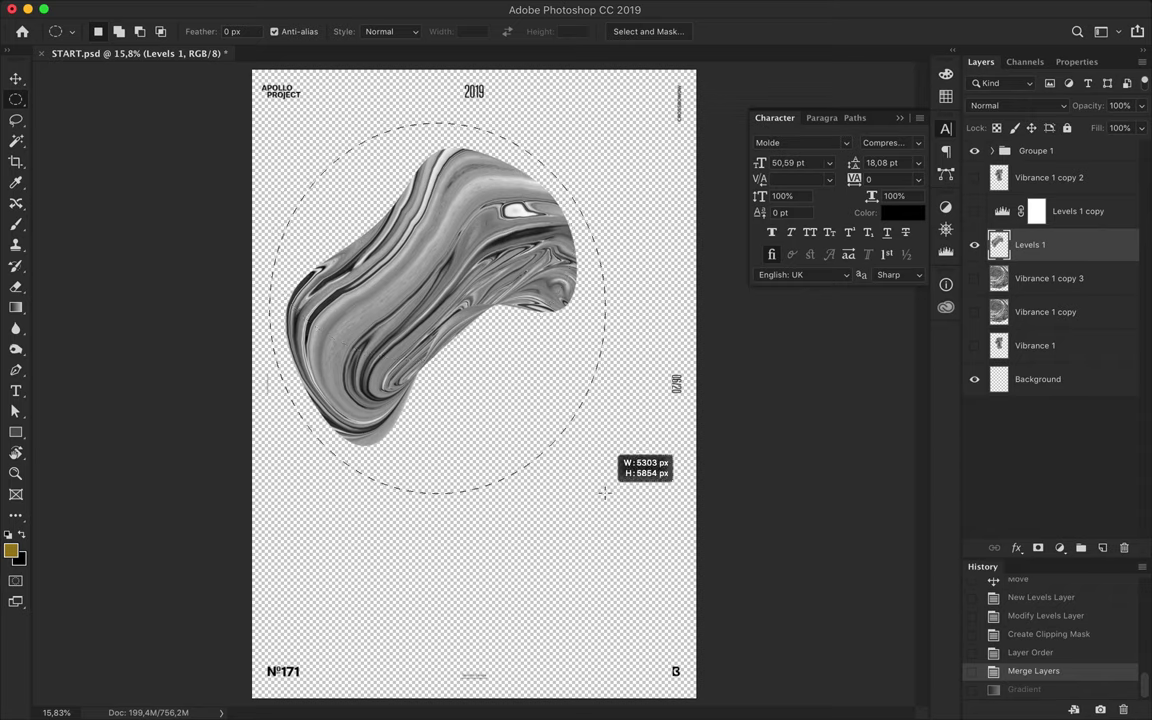
{"action": "key", "text": "g"}
{"action": "left_click_drag", "start_coordinate": [289, 395], "coordinate": [566, 197]}
{"action": "key", "text": "v"}
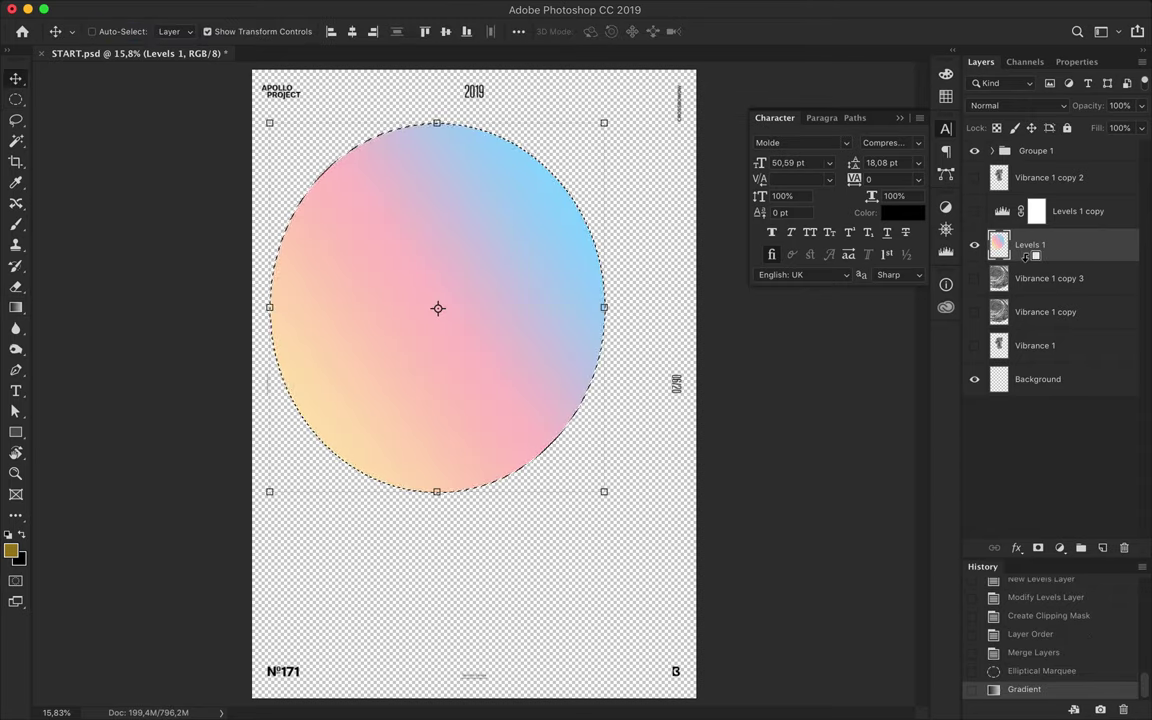
{"action": "left_click", "coordinate": [1025, 260], "text": "alt"}
{"action": "key", "text": "ctrl+d"}
{"action": "key", "text": "m"}
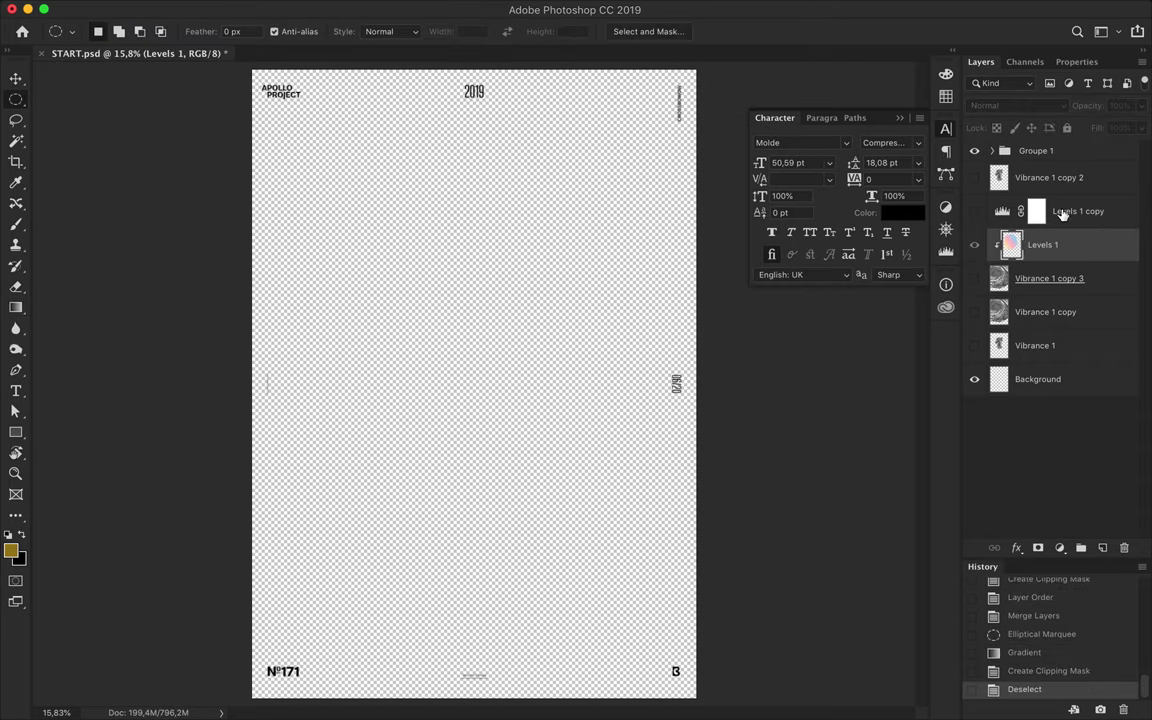
{"action": "key", "text": "ctrl+z"}
{"action": "key", "text": "ctrl+z"}
{"action": "key", "text": "ctrl+z"}
- Fill the circle with a pastel gradient on a new clipped layer set to Color blend mode
{"action": "key", "text": "ctrl+shift+alt+n"}
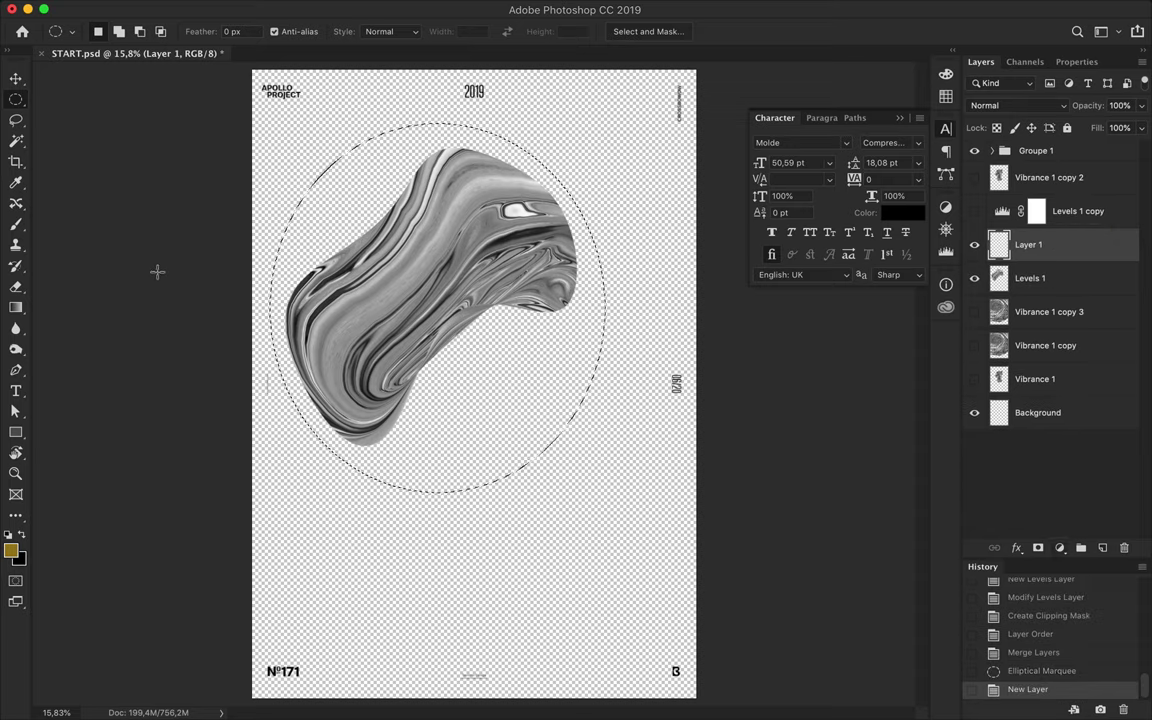
{"action": "key", "text": "g"}
{"action": "left_click_drag", "start_coordinate": [298, 408], "coordinate": [552, 176]}
{"action": "left_click", "coordinate": [1025, 261], "text": "alt"}
{"action": "left_click", "coordinate": [1018, 105]}
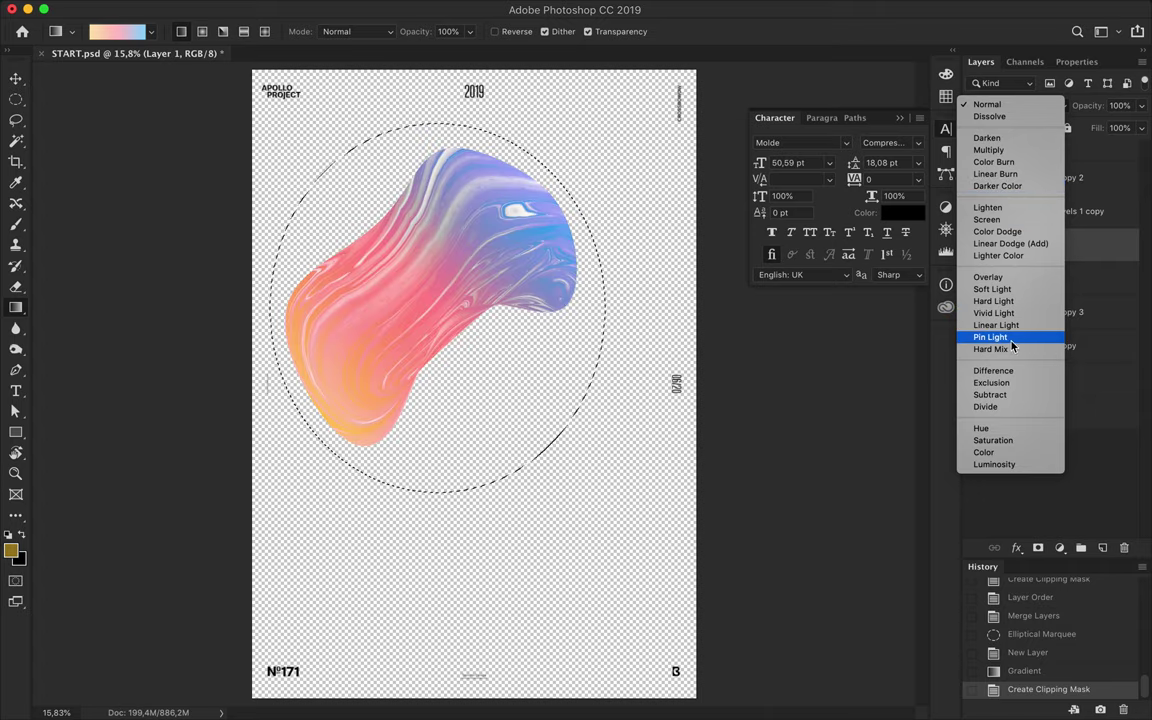
{"action": "left_click", "coordinate": [1010, 461]}
- Deselect the circle and release the gradient layer's clipping mask
{"action": "key", "text": "m"}
{"action": "key", "text": "ctrl+d"}
{"action": "key", "text": "v"}
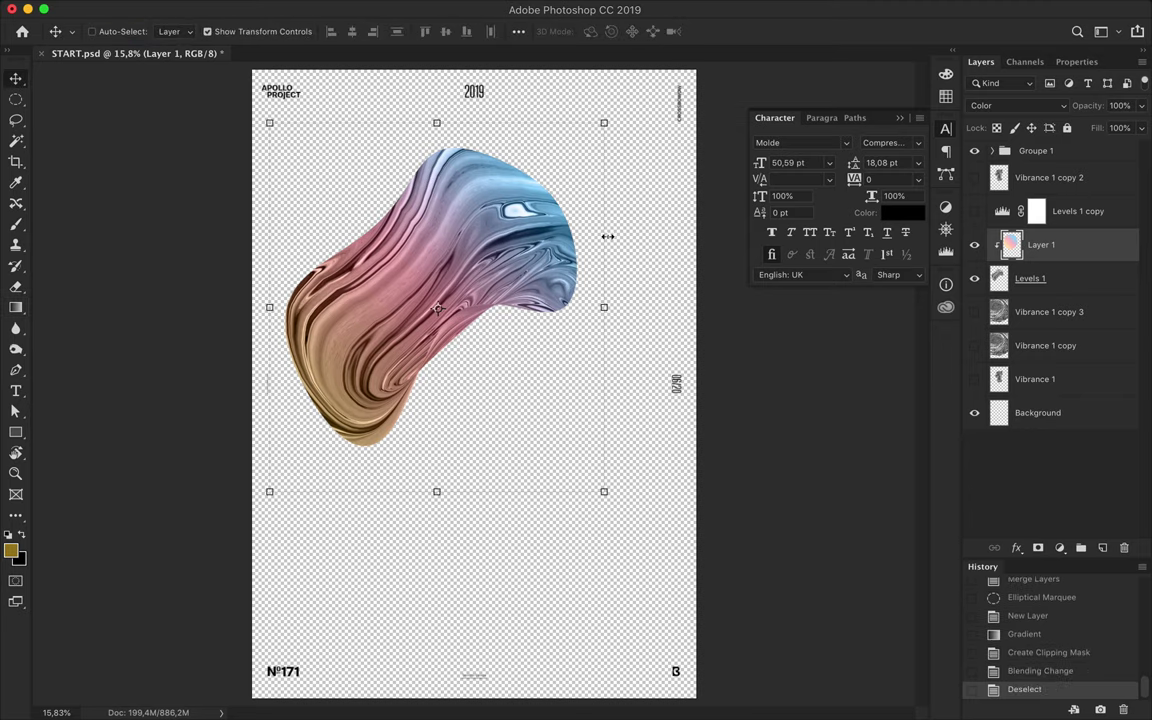
{"action": "left_click", "coordinate": [1030, 260], "text": "alt"}
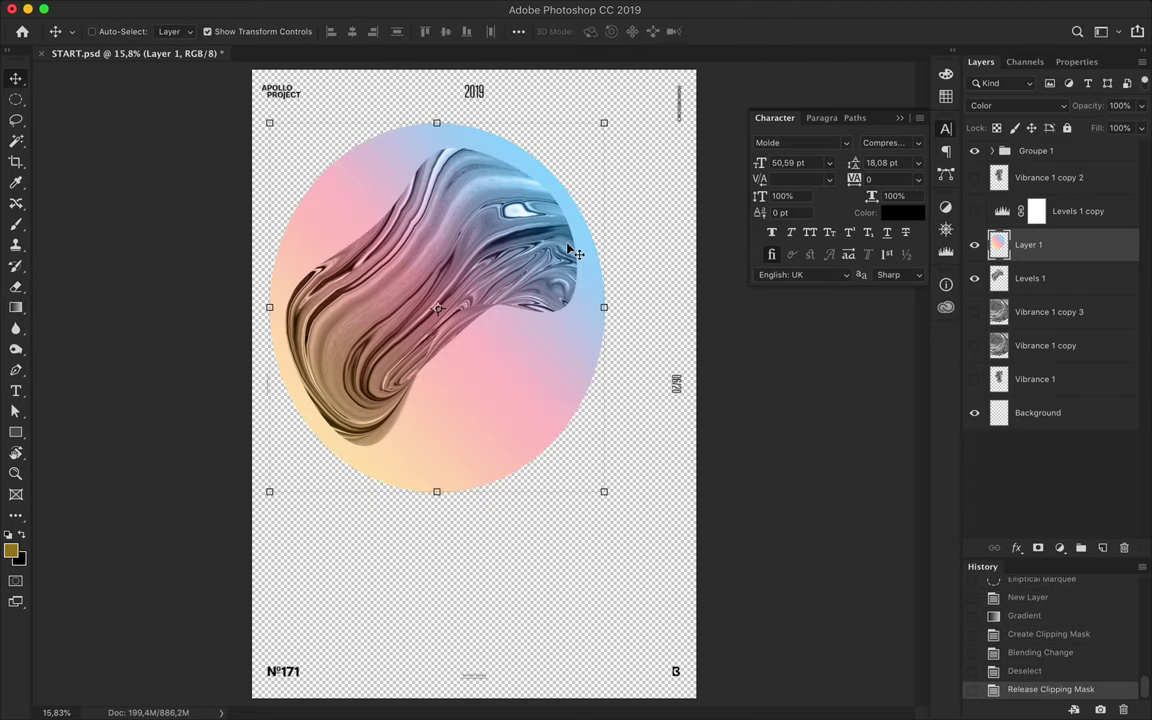
{"action": "key", "text": "ctrl+t"}
- Warp the gradient, bulging its right side and pulling its corners and lower-left edge outward
{"action": "right_click", "coordinate": [607, 197]}
{"action": "left_click", "coordinate": [640, 298]}
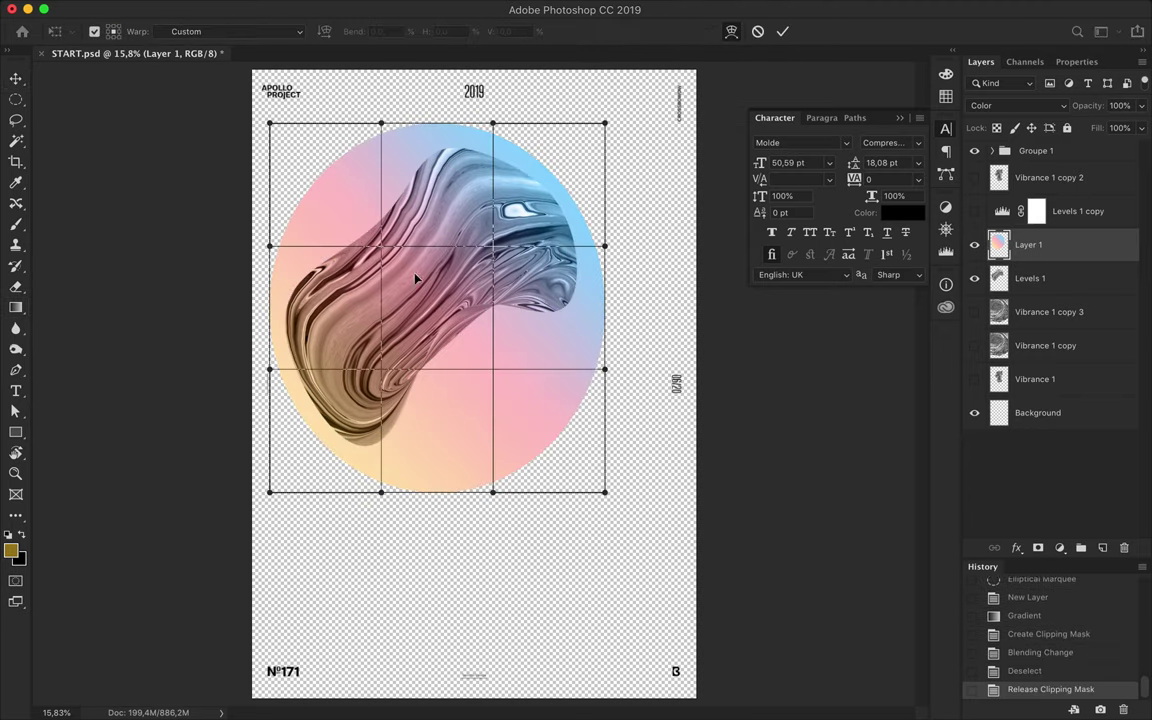
{"action": "left_click_drag", "start_coordinate": [380, 250], "coordinate": [458, 258]}
{"action": "left_click_drag", "start_coordinate": [605, 124], "coordinate": [766, 352]}
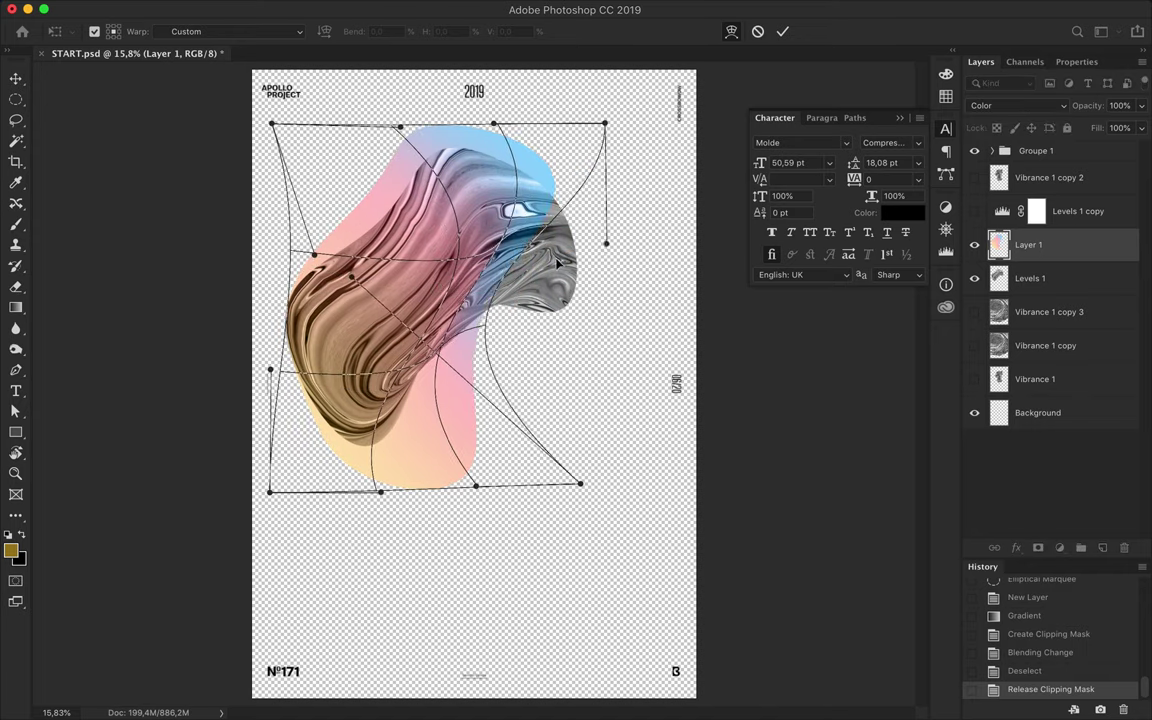
{"action": "left_click_drag", "start_coordinate": [520, 330], "coordinate": [398, 413]}
{"action": "left_click_drag", "start_coordinate": [270, 370], "coordinate": [218, 276]}
{"action": "left_click_drag", "start_coordinate": [272, 124], "coordinate": [296, 108]}
{"action": "mouse_move", "coordinate": [412, 90]}
{"action": "left_mouse_down"}
{"action": "mouse_move", "coordinate": [565, 88]}
{"action": "mouse_move", "coordinate": [497, 76]}
{"action": "left_mouse_up"}
- Refine the warped gradient's edges and curvature so it wraps around the marble blob, and commit
{"action": "left_click_drag", "start_coordinate": [296, 108], "coordinate": [285, 107]}
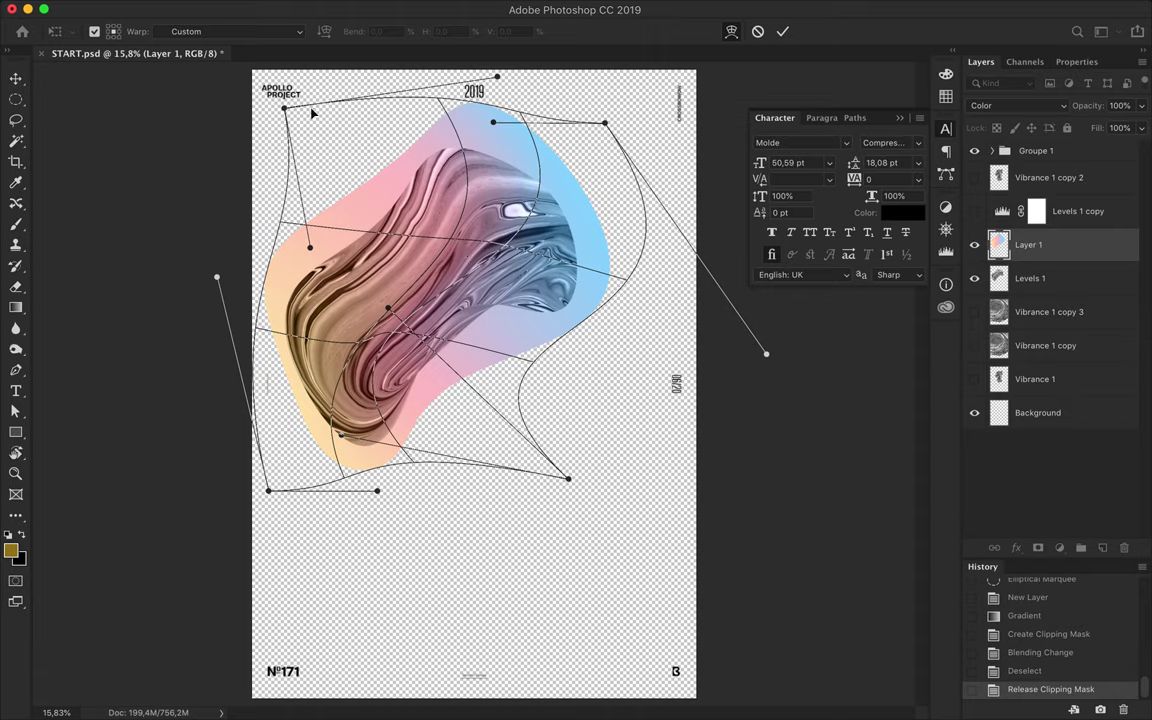
{"action": "left_click_drag", "start_coordinate": [350, 157], "coordinate": [316, 138]}
{"action": "left_click_drag", "start_coordinate": [494, 146], "coordinate": [498, 205]}
{"action": "mouse_move", "coordinate": [340, 200]}
{"action": "left_mouse_down"}
{"action": "mouse_move", "coordinate": [322, 362]}
{"action": "mouse_move", "coordinate": [290, 325]}
{"action": "left_mouse_up"}
{"action": "left_click_drag", "start_coordinate": [565, 320], "coordinate": [514, 335]}
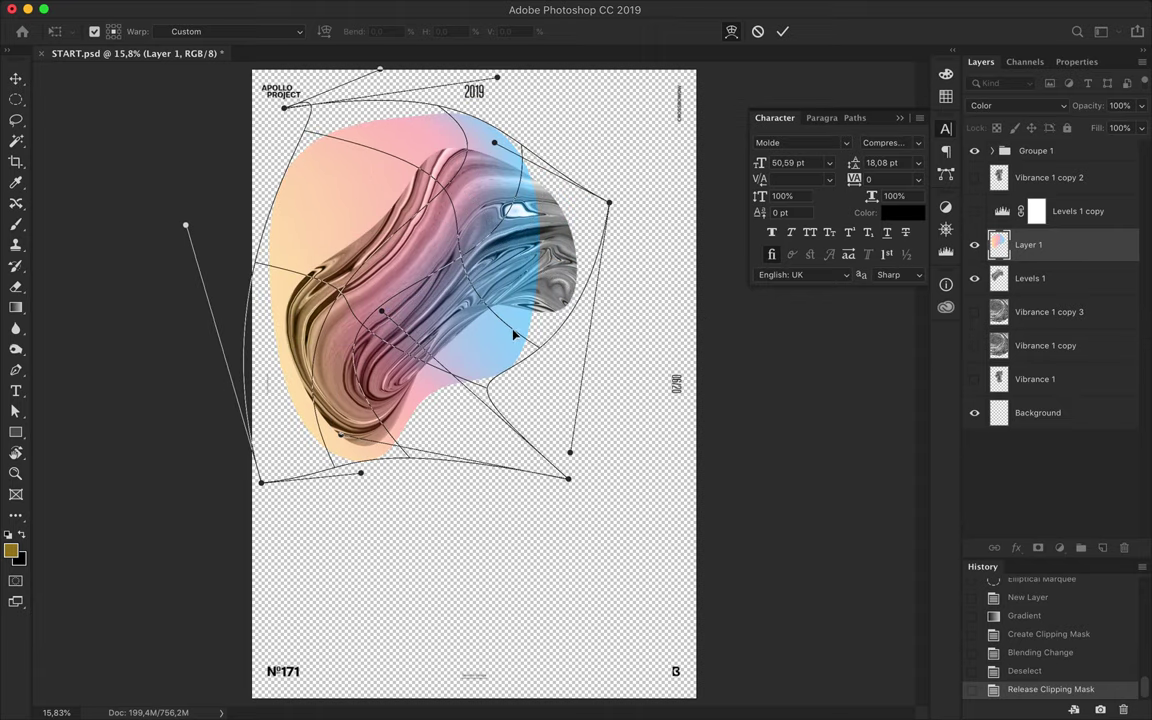
{"action": "left_click_drag", "start_coordinate": [609, 203], "coordinate": [678, 156]}
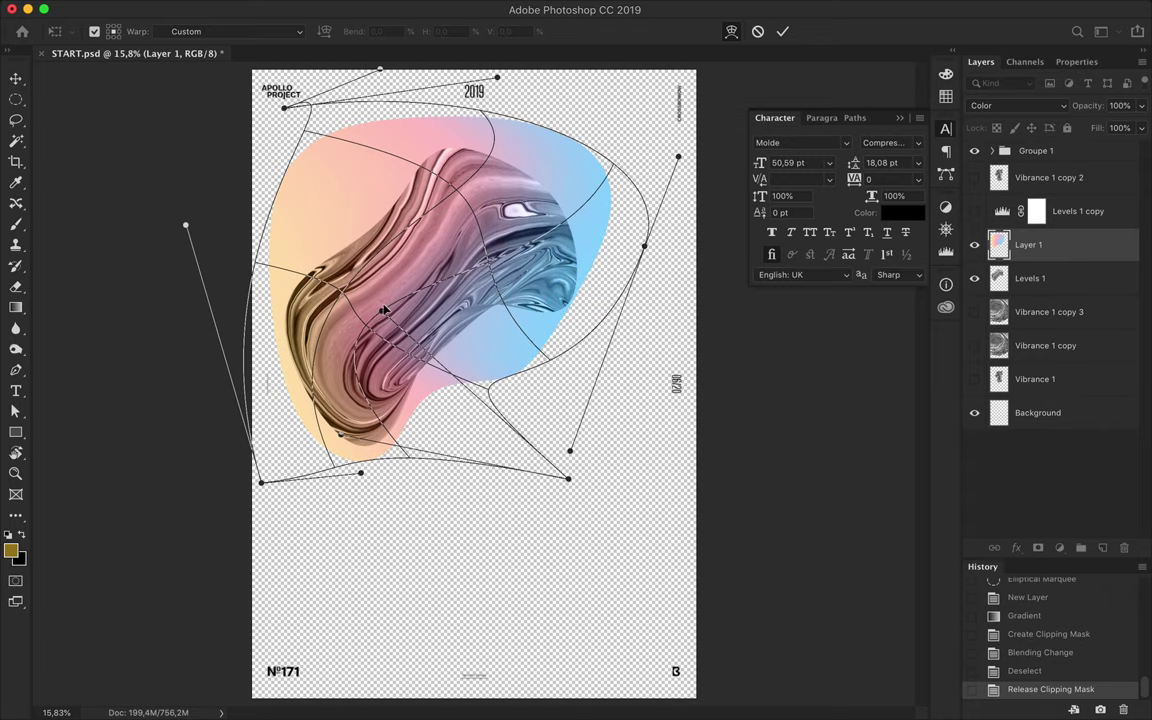
{"action": "mouse_move", "coordinate": [323, 277]}
{"action": "left_mouse_down"}
{"action": "mouse_move", "coordinate": [491, 334]}
{"action": "mouse_move", "coordinate": [396, 345]}
{"action": "mouse_move", "coordinate": [429, 411]}
{"action": "mouse_move", "coordinate": [522, 279]}
{"action": "left_mouse_up"}
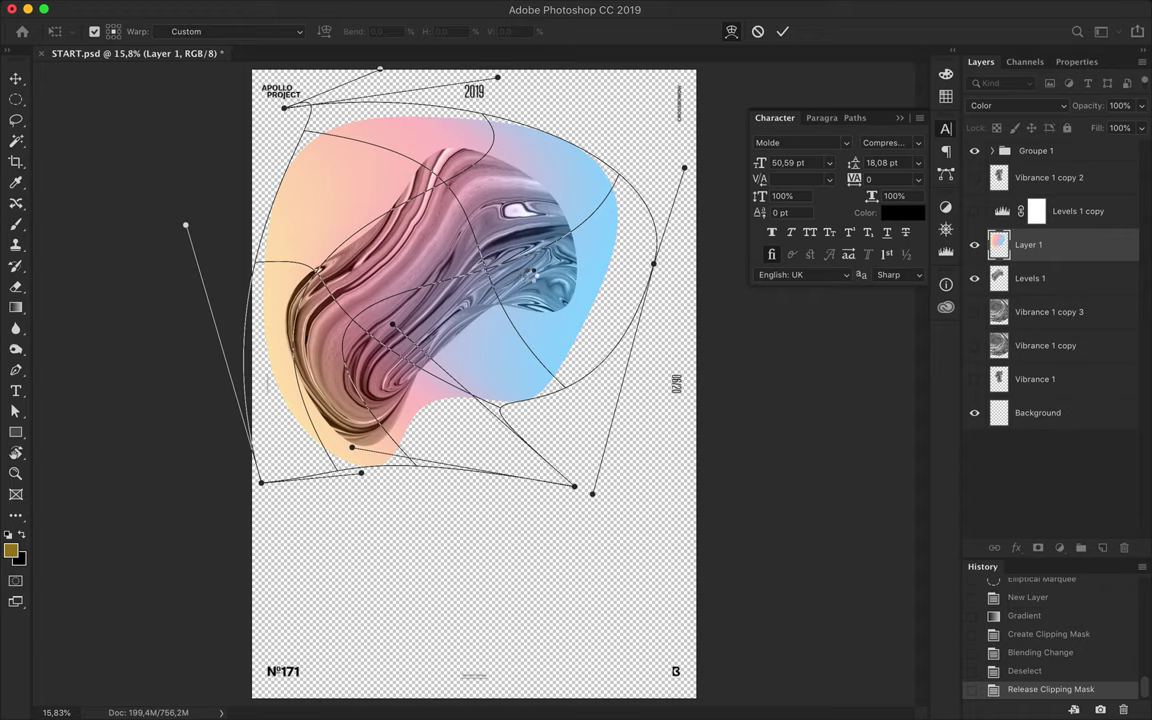
{"action": "key", "text": "Return"}
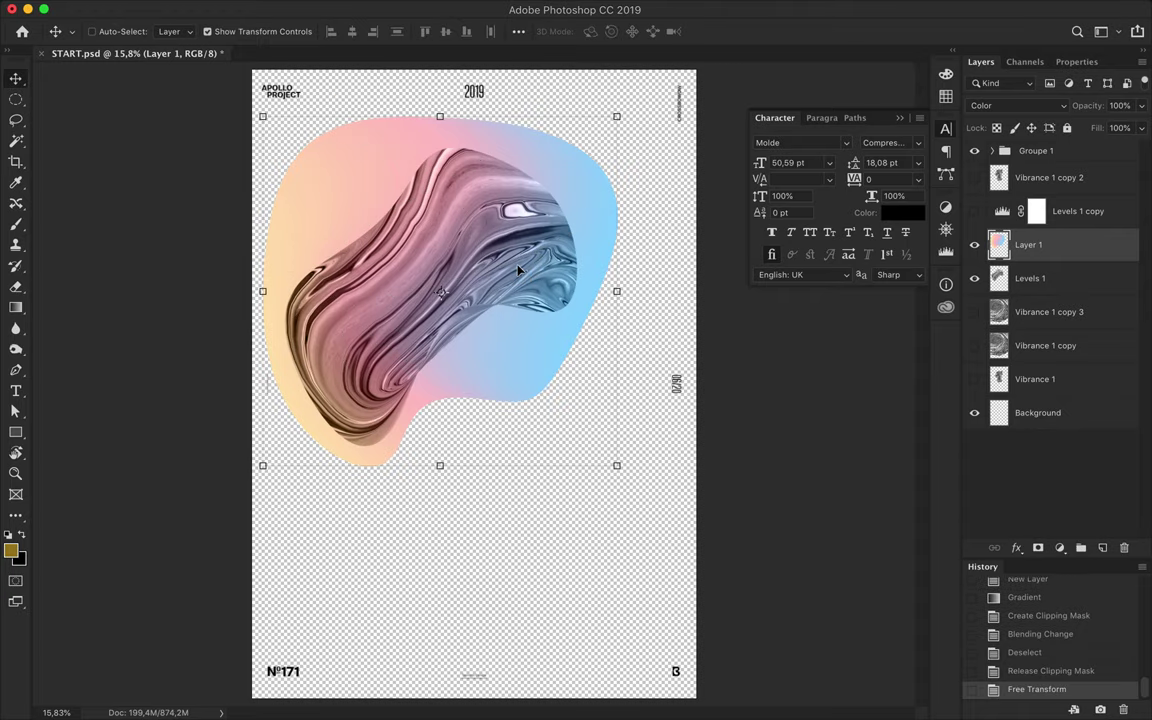
- Duplicate the gradient, Gaussian-blur the copy, set it to Linear Burn, and clip both layers to the marble
{"action": "left_click_drag", "start_coordinate": [1050, 244], "coordinate": [1050, 230]}
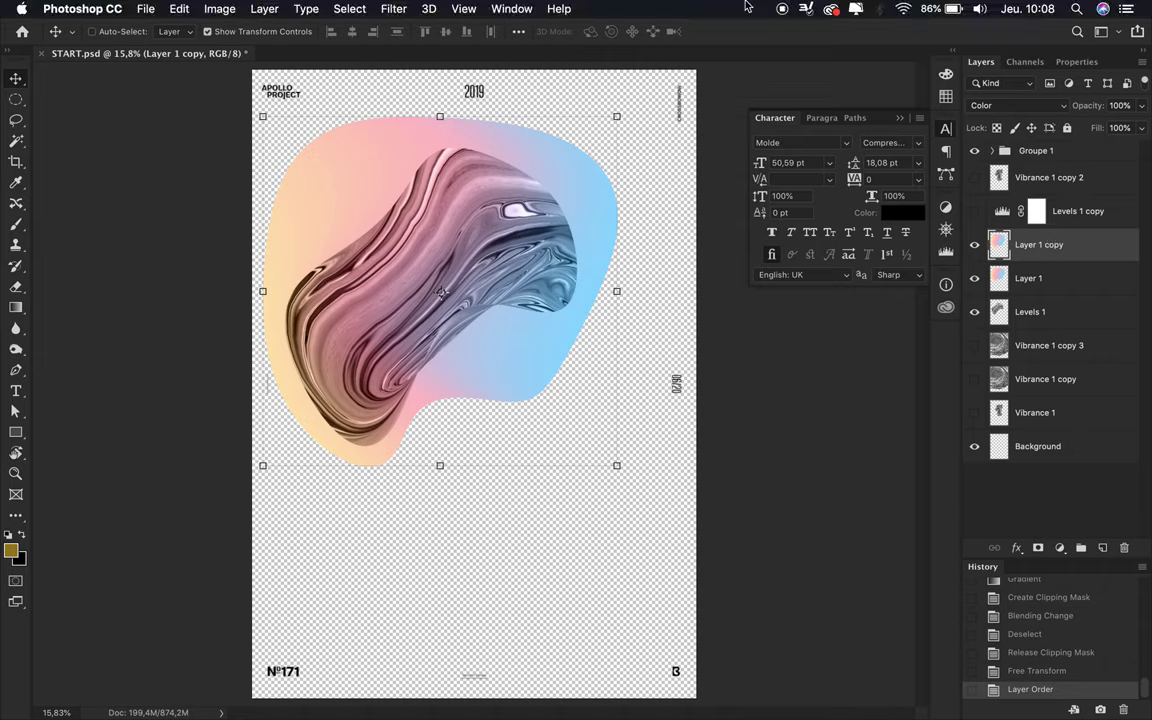
{"action": "left_click", "coordinate": [372, 9]}
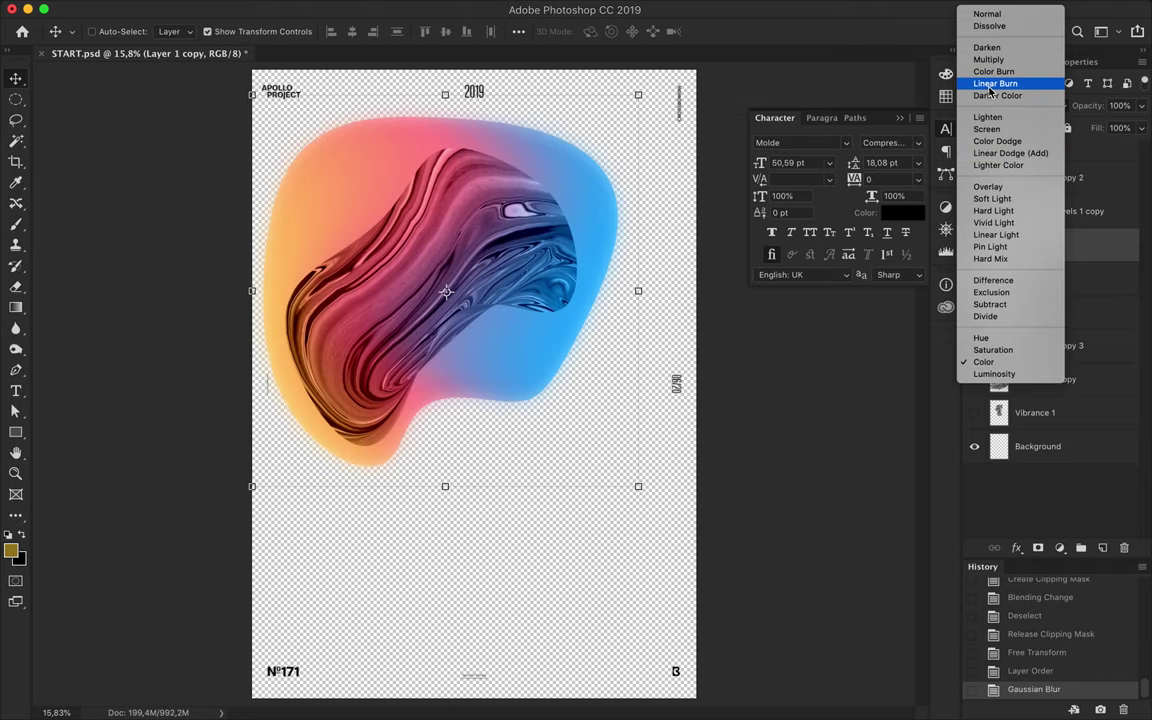
{"action": "left_click", "coordinate": [995, 83]}
{"action": "left_click", "coordinate": [1000, 262], "text": "alt"}
{"action": "left_click", "coordinate": [1006, 294], "text": "alt"}
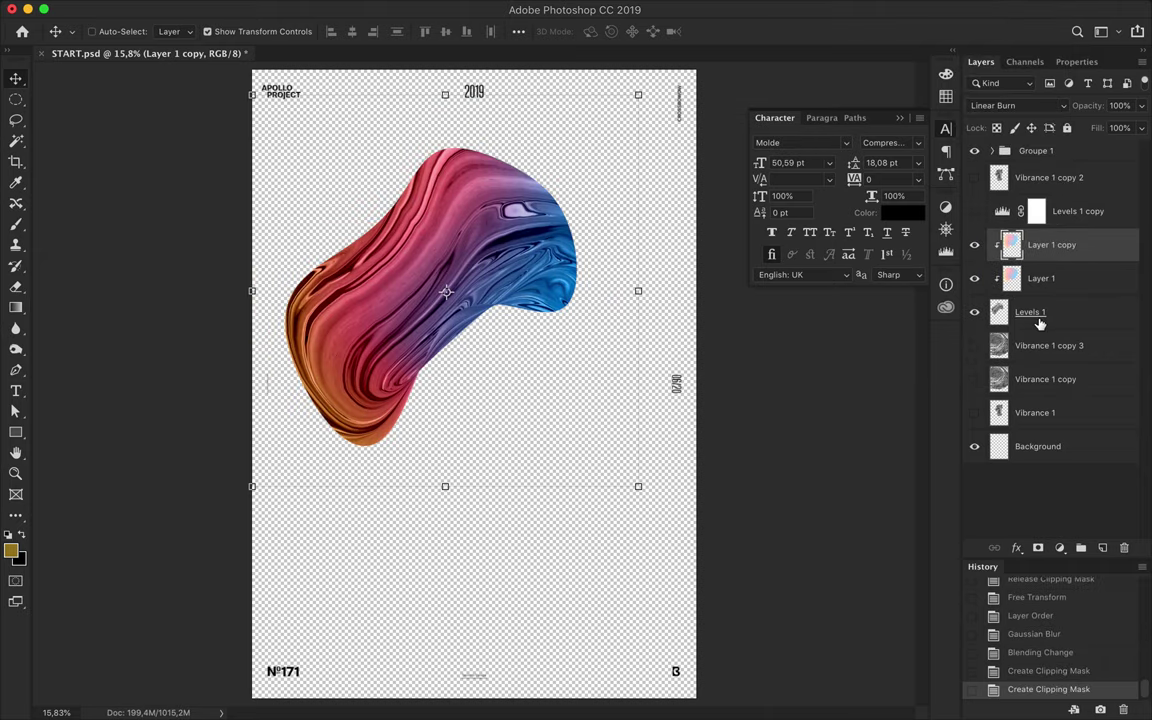
- Add a Curves adjustment above the marble blob with an inverted, arched curve, and duplicate Curves 1 higher
{"action": "left_click", "coordinate": [1038, 318]}
{"action": "left_click", "coordinate": [1060, 547]}
{"action": "left_click", "coordinate": [1040, 640]}
{"action": "left_click_drag", "start_coordinate": [1016, 258], "coordinate": [1016, 247]}
{"action": "mouse_move", "coordinate": [1105, 169]}
{"action": "left_mouse_down"}
{"action": "mouse_move", "coordinate": [1105, 206]}
{"action": "mouse_move", "coordinate": [1040, 165]}
{"action": "mouse_move", "coordinate": [1112, 197]}
{"action": "left_mouse_up"}
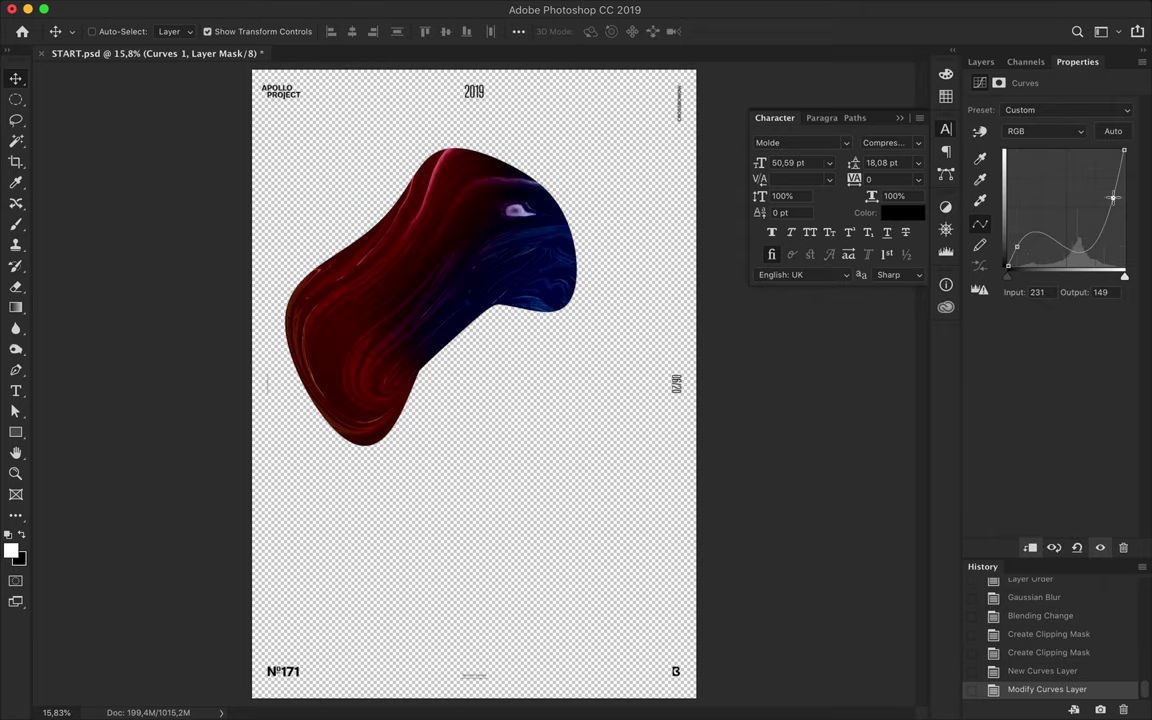
{"action": "left_click_drag", "start_coordinate": [1124, 150], "coordinate": [1124, 270]}
{"action": "mouse_move", "coordinate": [1017, 248]}
{"action": "left_mouse_down"}
{"action": "mouse_move", "coordinate": [1067, 181]}
{"action": "mouse_move", "coordinate": [1096, 197]}
{"action": "left_mouse_up"}
{"action": "mouse_move", "coordinate": [1054, 160]}
{"action": "left_mouse_down"}
{"action": "mouse_move", "coordinate": [1070, 165]}
{"action": "mouse_move", "coordinate": [1088, 218]}
{"action": "left_mouse_up"}
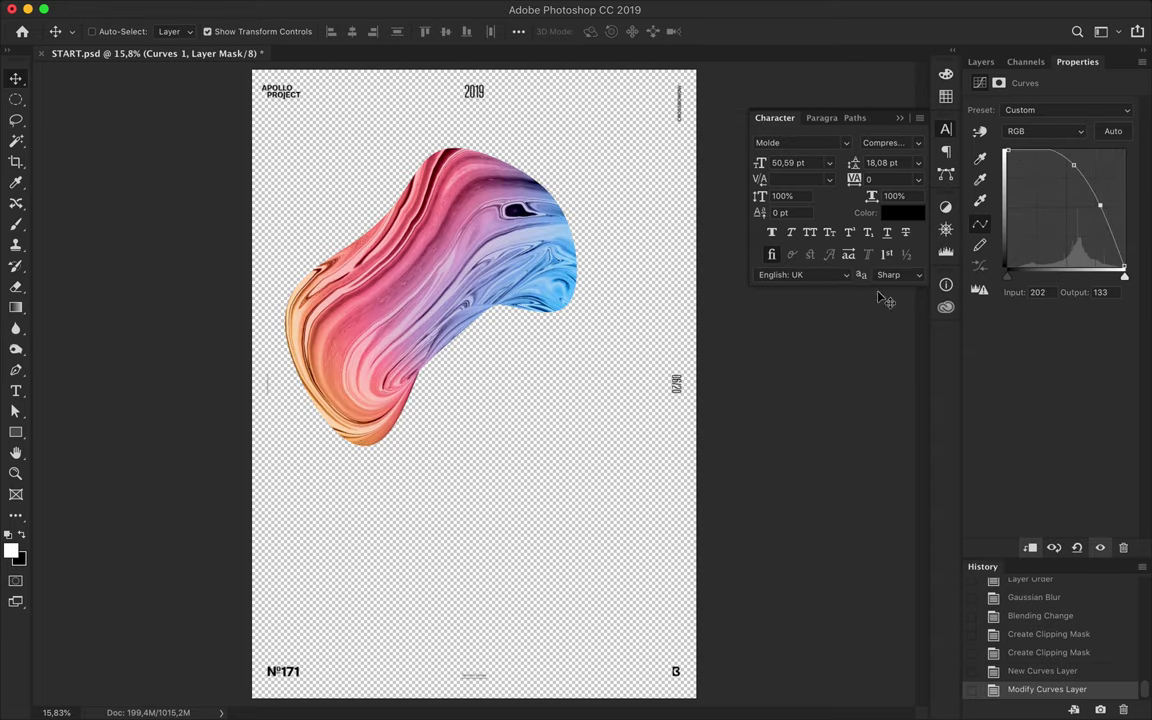
{"action": "left_click", "coordinate": [981, 62]}
{"action": "left_click_drag", "start_coordinate": [1080, 306], "coordinate": [1058, 240]}
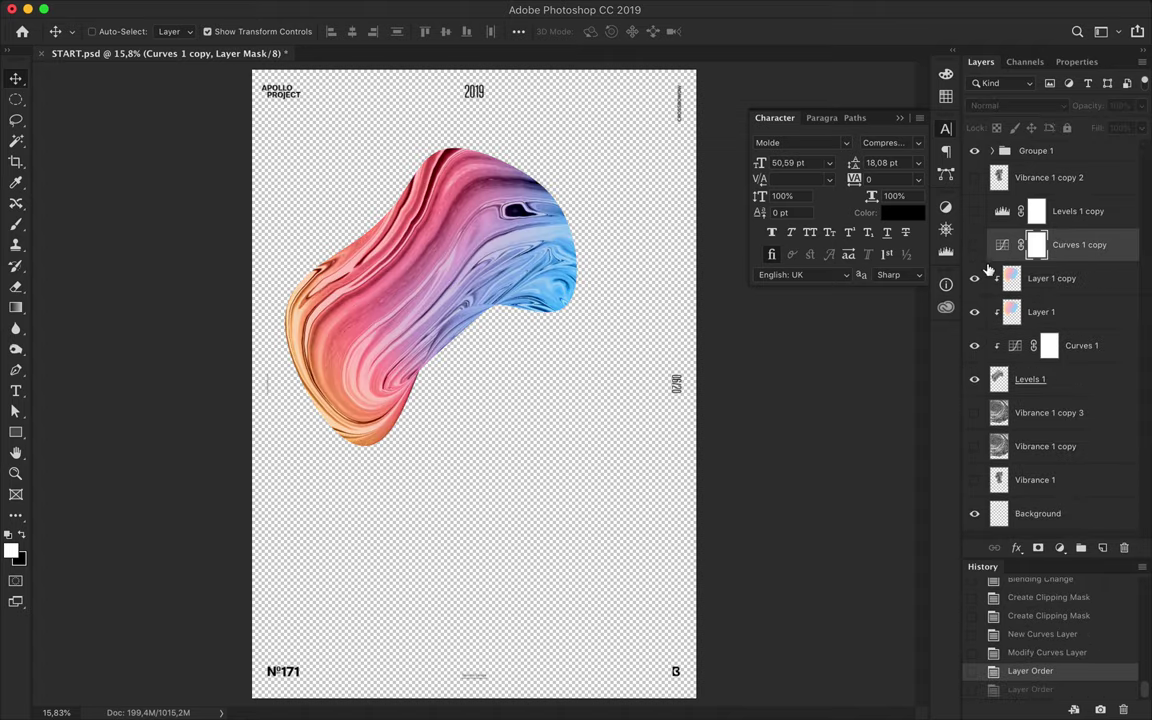
- Duplicate the gradient layer again and set the copy to Pin Light
{"action": "left_click_drag", "start_coordinate": [1040, 285], "coordinate": [1040, 300]}
{"action": "left_click", "coordinate": [1000, 105]}
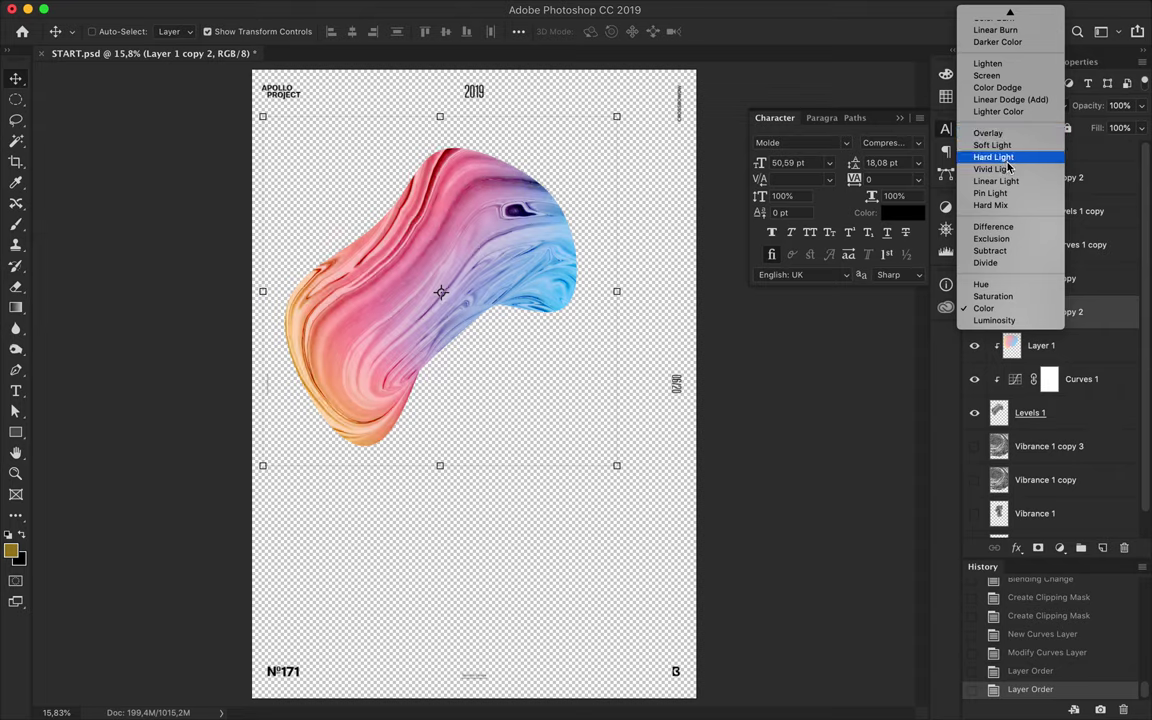
{"action": "left_click", "coordinate": [1019, 193]}
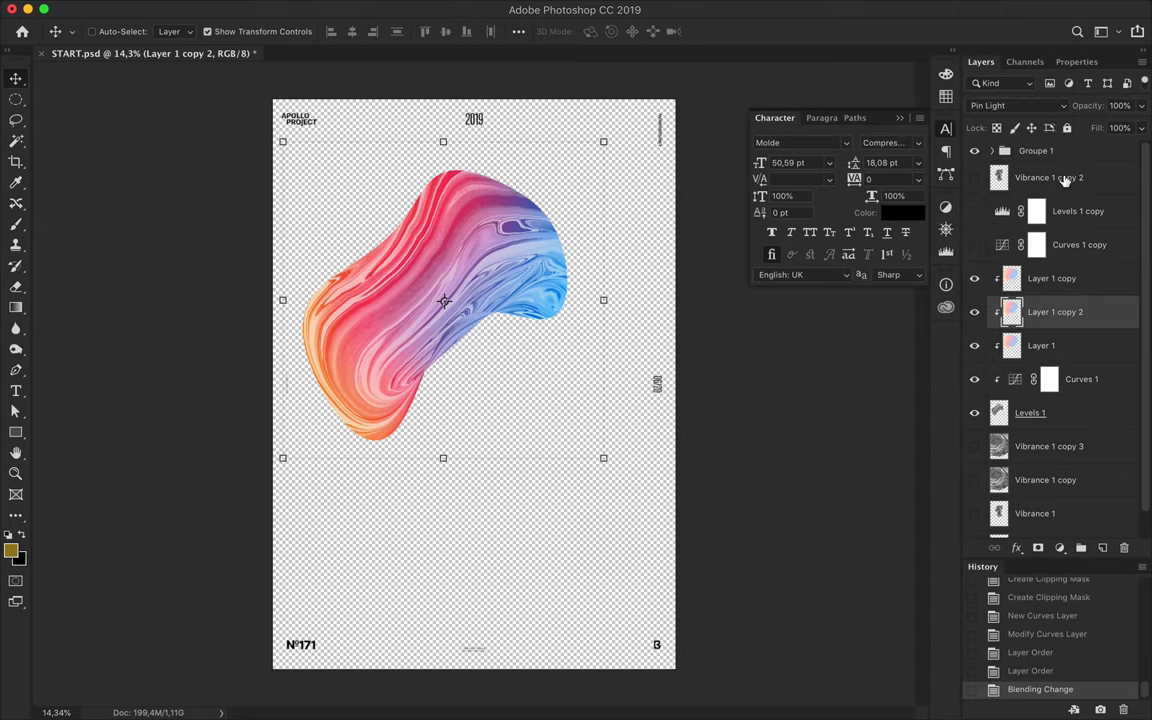
- Group all the blob's layers, from the top gradient copy down to Levels 1
{"action": "left_click", "coordinate": [1063, 178]}
{"action": "left_click", "coordinate": [1030, 412]}
{"action": "left_click", "coordinate": [1050, 278], "text": "shift"}
{"action": "key", "text": "ctrl+g"}
- Name the blob group Shape 1, then show and reposition the swirling marble layer
{"action": "double_click", "coordinate": [1033, 271]}
{"action": "type", "text": "1"}
{"action": "key", "text": "Return"}
{"action": "left_click", "coordinate": [975, 298]}
{"action": "mouse_move", "coordinate": [452, 356]}
{"action": "left_mouse_down"}
{"action": "mouse_move", "coordinate": [464, 352]}
{"action": "mouse_move", "coordinate": [601, 548]}
{"action": "left_mouse_up"}
{"action": "left_click", "coordinate": [1048, 298]}
- Copy a circle of the marble into a new layer, hide the original, and move it up-left
{"action": "key", "text": "m"}
{"action": "left_click_drag", "start_coordinate": [496, 460], "coordinate": [694, 599]}
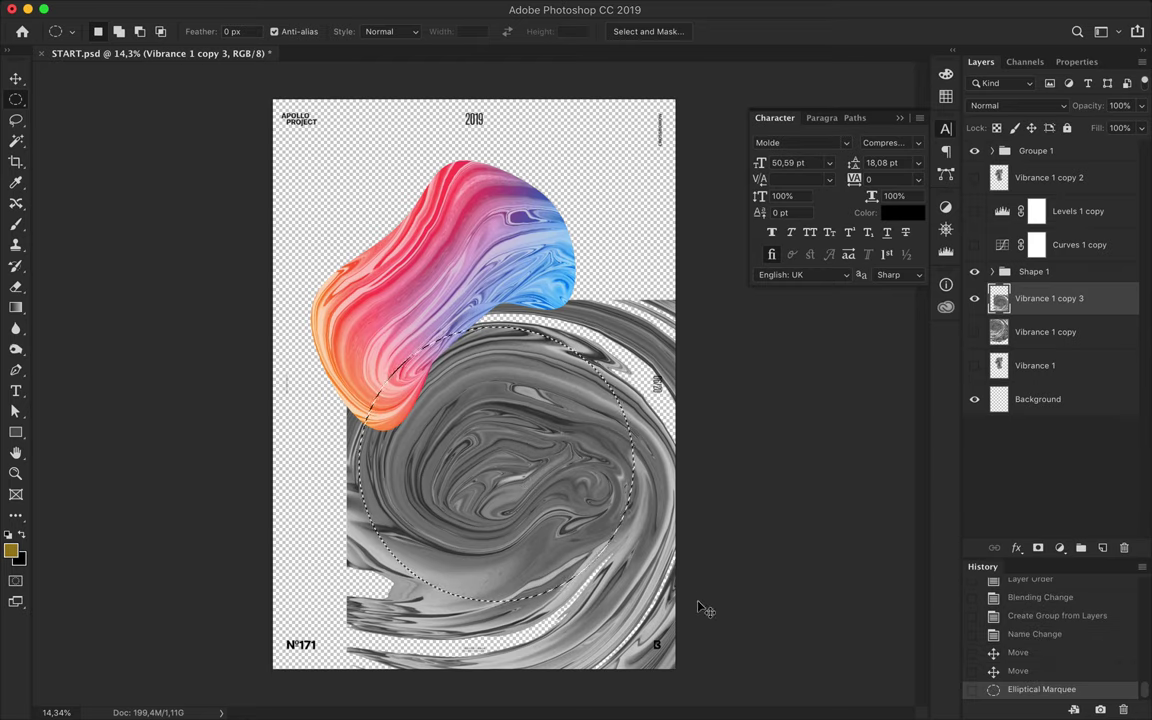
{"action": "key", "text": "ctrl+c"}
{"action": "key", "text": "ctrl+v"}
{"action": "left_click", "coordinate": [975, 331]}
{"action": "key", "text": "v"}
{"action": "left_click_drag", "start_coordinate": [479, 406], "coordinate": [451, 310]}
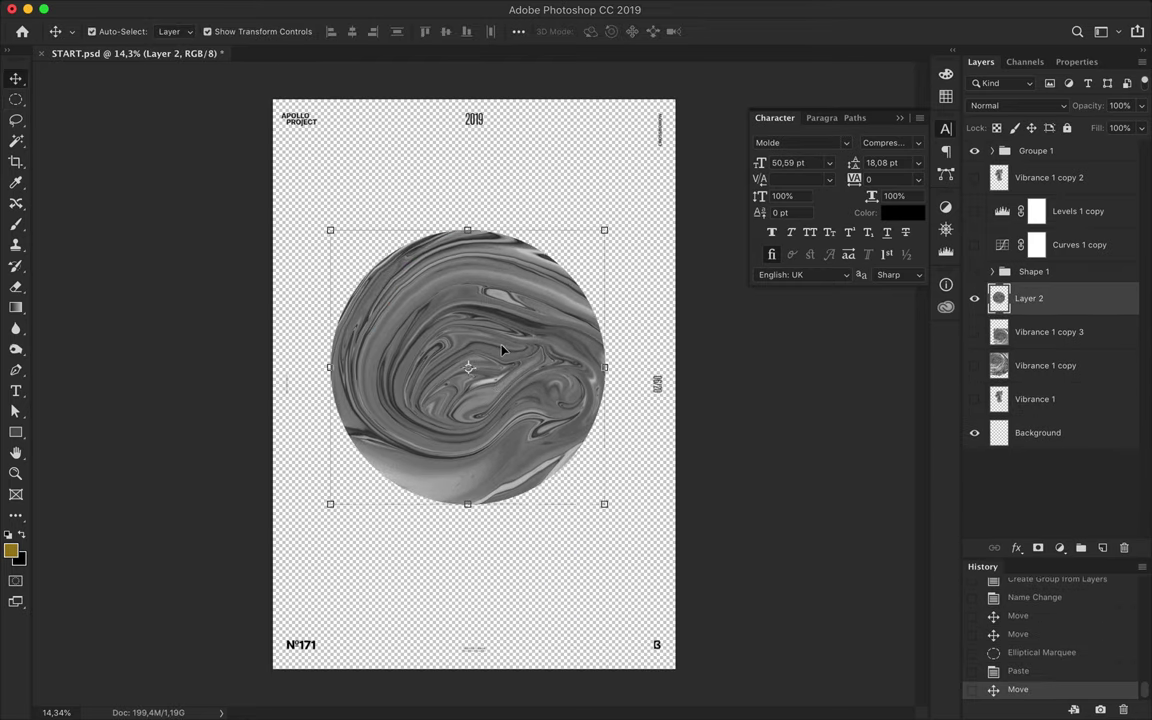
- Warp the pasted marble circle into a tall curling ribbon and commit it
{"action": "key", "text": "ctrl+t"}
{"action": "right_click", "coordinate": [514, 218]}
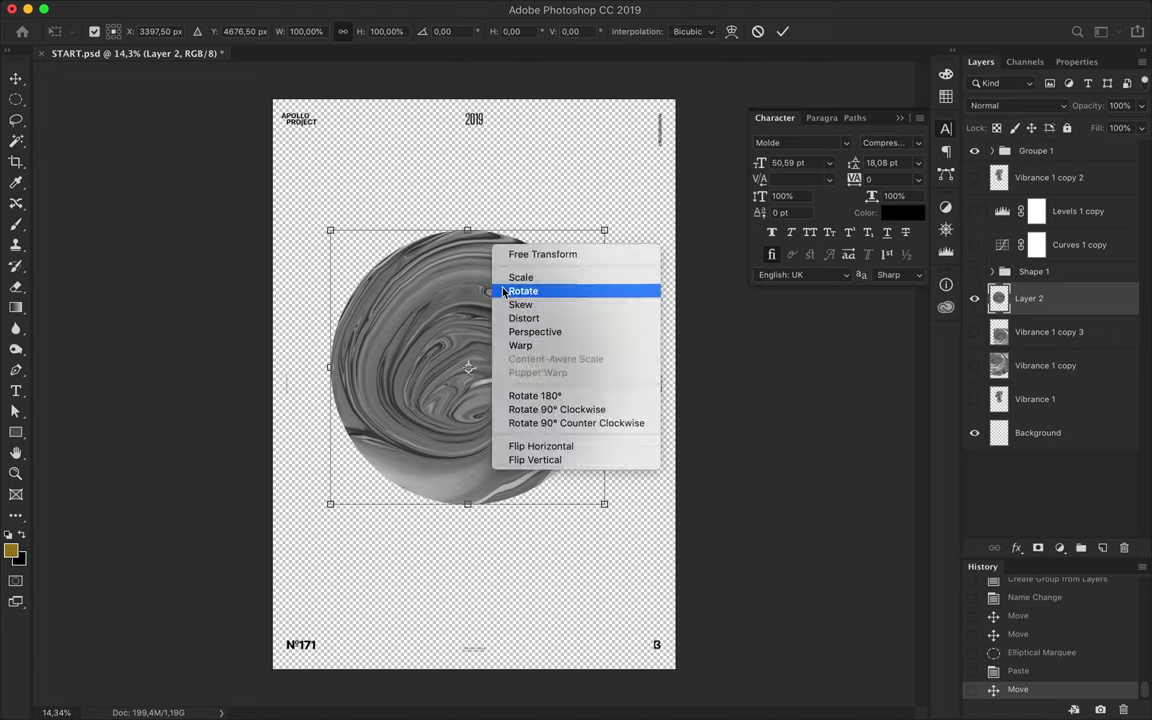
{"action": "left_click", "coordinate": [522, 291]}
{"action": "mouse_move", "coordinate": [471, 314]}
{"action": "left_mouse_down"}
{"action": "mouse_move", "coordinate": [443, 445]}
{"action": "mouse_move", "coordinate": [627, 270]}
{"action": "mouse_move", "coordinate": [436, 277]}
{"action": "mouse_move", "coordinate": [362, 234]}
{"action": "left_mouse_up"}
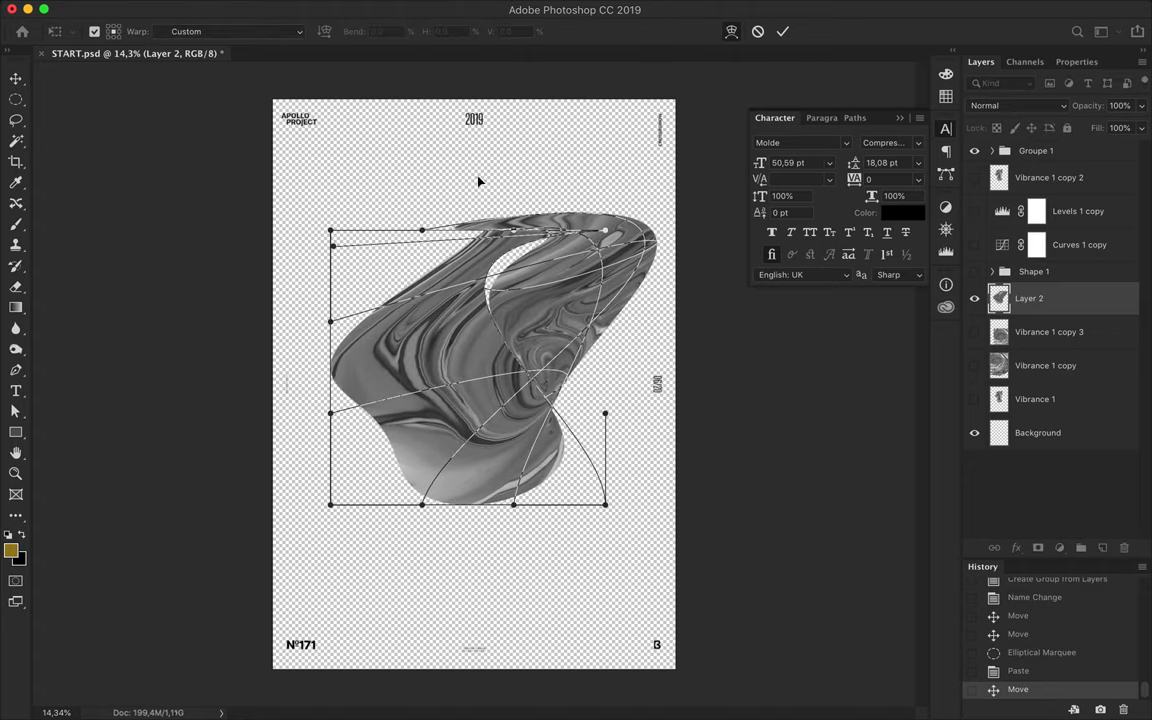
{"action": "left_click_drag", "start_coordinate": [478, 181], "coordinate": [490, 160]}
{"action": "left_click_drag", "start_coordinate": [330, 413], "coordinate": [440, 389]}
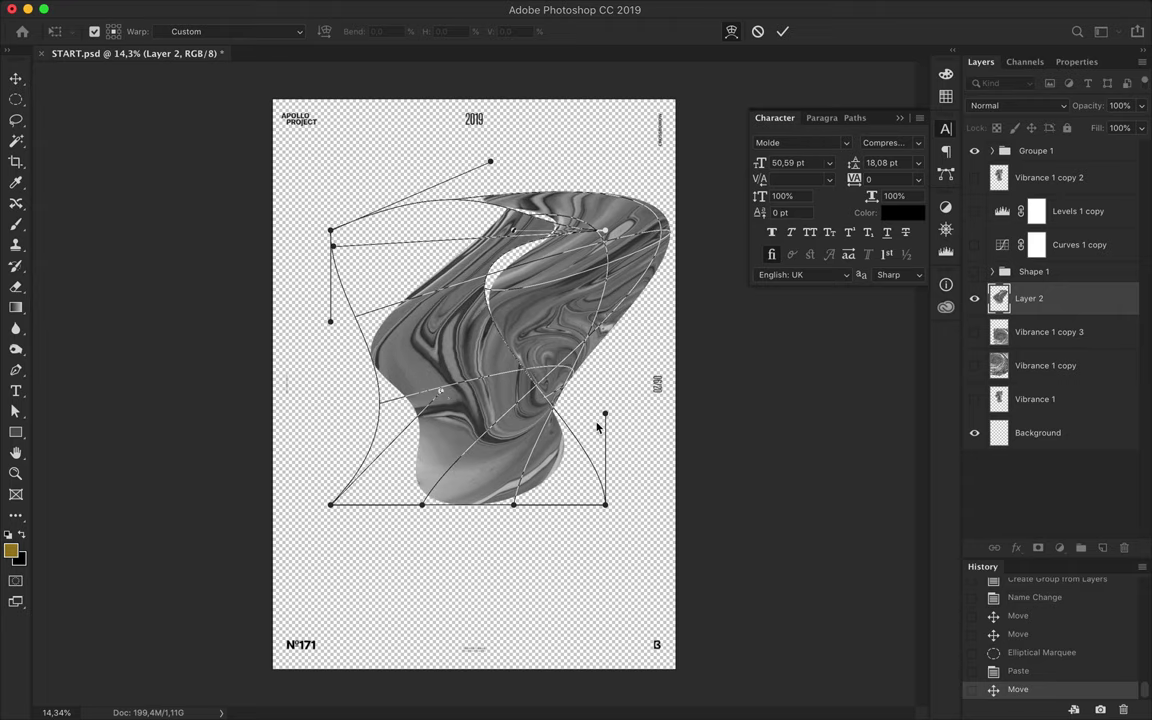
{"action": "left_click_drag", "start_coordinate": [513, 505], "coordinate": [384, 580]}
{"action": "left_click_drag", "start_coordinate": [491, 408], "coordinate": [520, 427]}
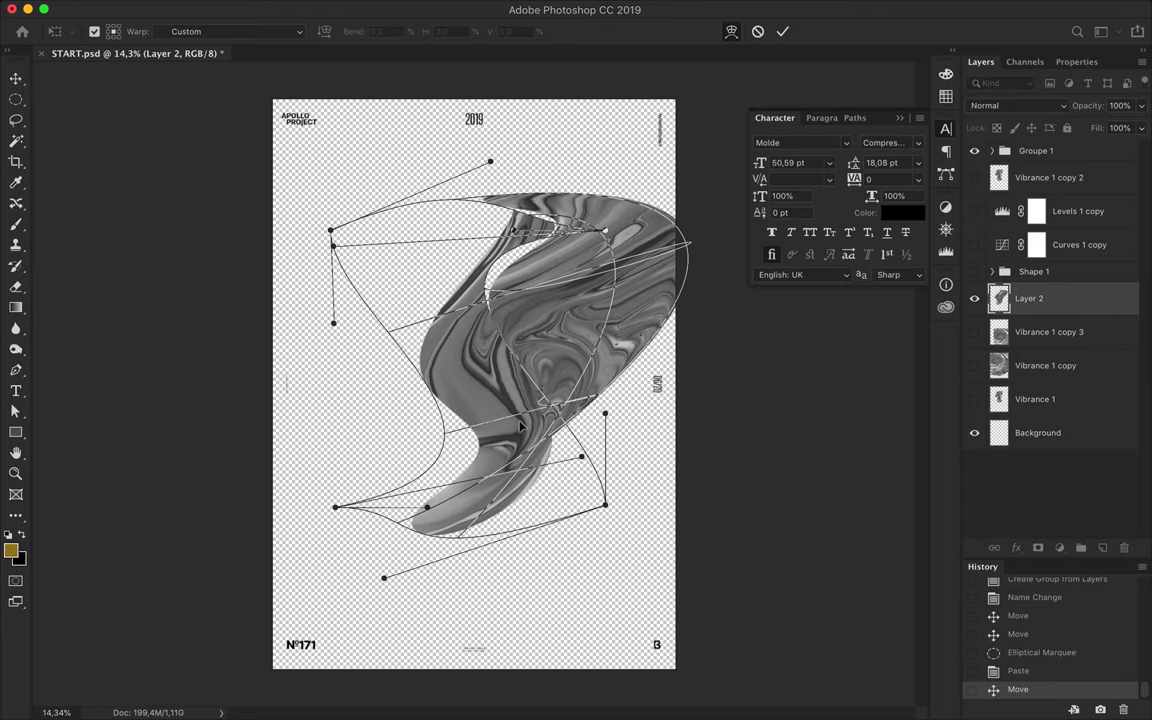
{"action": "key", "text": "Return"}
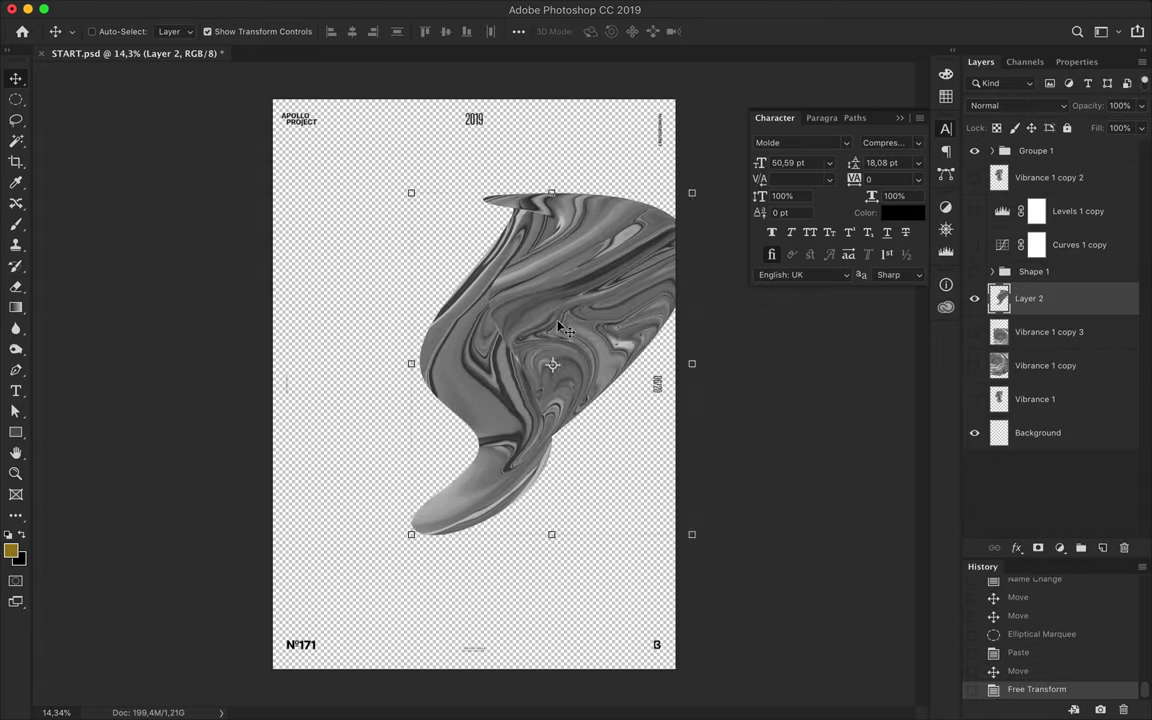
{"action": "left_click", "coordinate": [993, 272]}
{"action": "left_click", "coordinate": [1075, 211]}
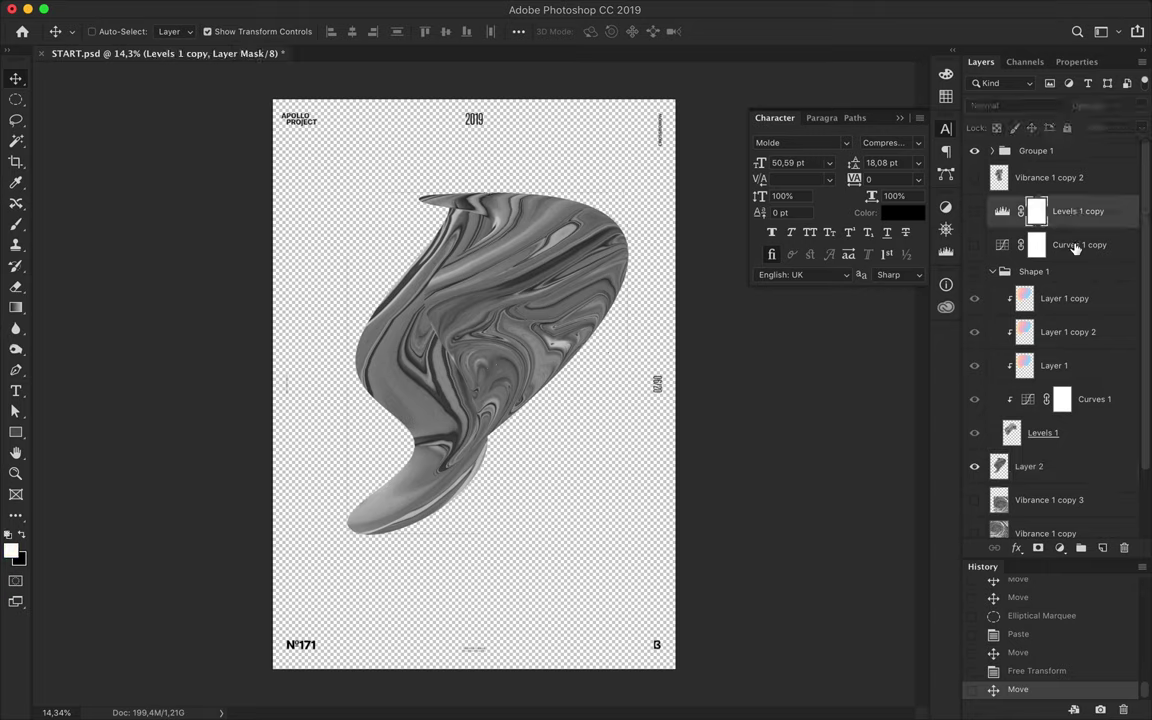
- Duplicate the copied Levels and Curves adjustments onto the new marble, clipped, with Levels below Curves
{"action": "left_click", "coordinate": [1078, 244], "text": "shift"}
{"action": "left_click_drag", "start_coordinate": [1078, 244], "coordinate": [1008, 480]}
{"action": "key", "text": "ctrl+alt+g"}
{"action": "scroll", "coordinate": [1060, 460], "scroll_direction": "down", "scroll_amount": 2}
{"action": "left_click", "coordinate": [1080, 433]}
{"action": "left_click_drag", "start_coordinate": [1075, 404], "coordinate": [1088, 435]}
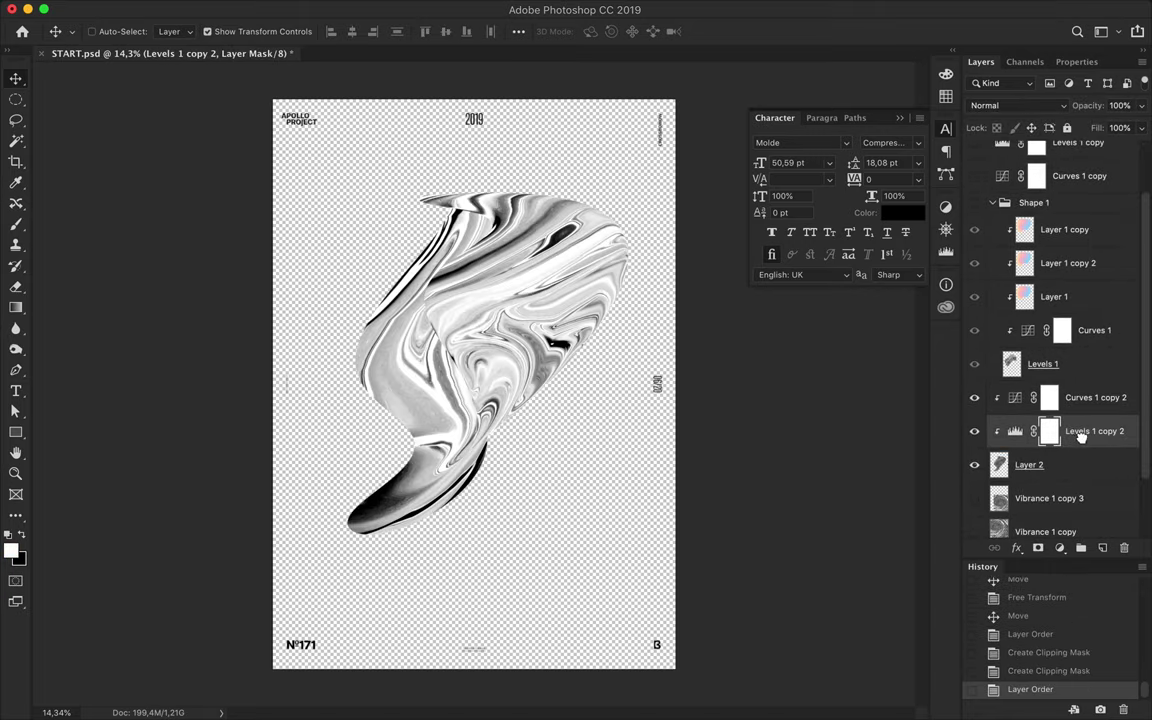
- Release the marble's clipping mask and merge the marble layers into one
{"action": "left_click", "coordinate": [1042, 468]}
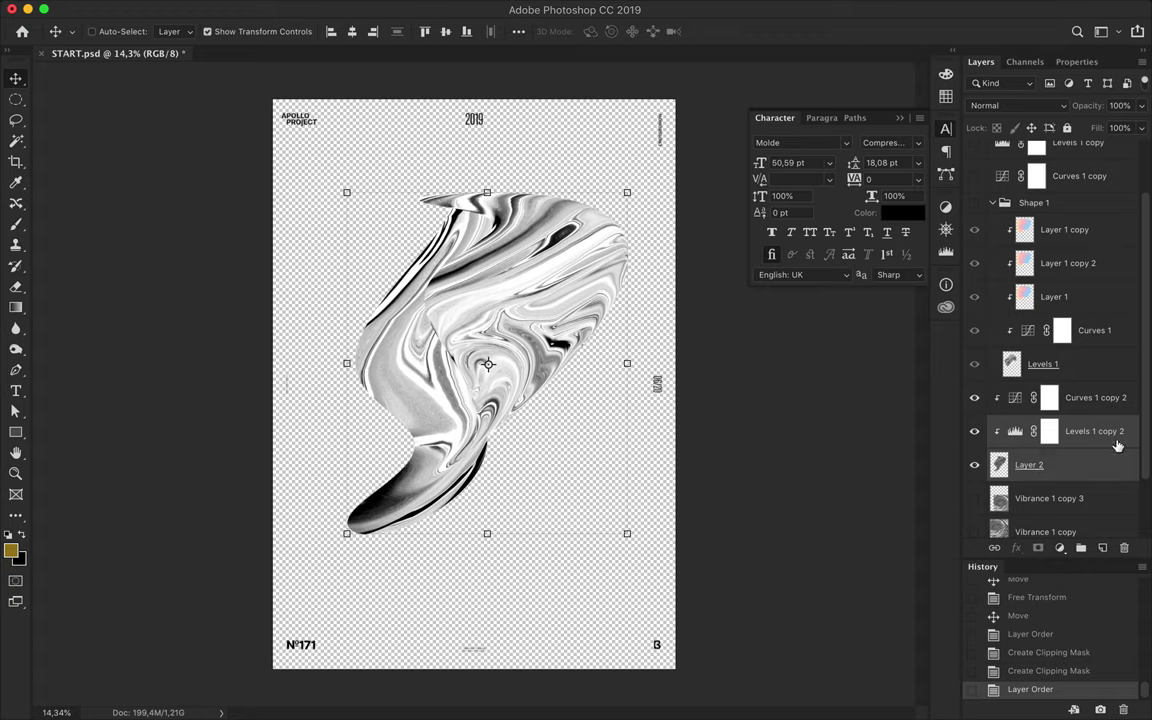
{"action": "left_click", "coordinate": [1083, 477]}
{"action": "left_click", "coordinate": [1010, 412], "text": "alt"}
{"action": "key", "text": "super+e"}
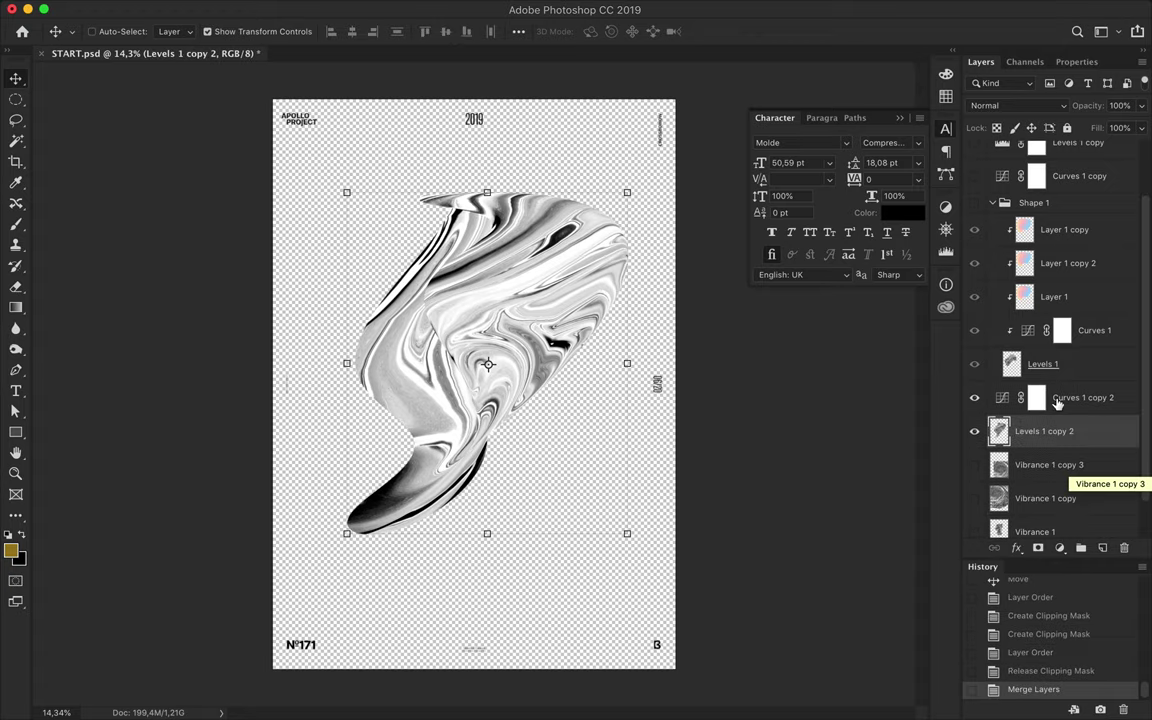
- Move Layer 1 copy 3–5 above the second marble and clip them and Curves 1 copy 2 to it
{"action": "left_click", "coordinate": [1055, 230]}
{"action": "mouse_move", "coordinate": [1055, 230]}
{"action": "left_mouse_down"}
{"action": "mouse_move", "coordinate": [1060, 410]}
{"action": "mouse_move", "coordinate": [1000, 515]}
{"action": "left_mouse_up"}
{"action": "left_click", "coordinate": [1025, 436], "text": "alt"}
{"action": "left_click", "coordinate": [1025, 402], "text": "alt"}
{"action": "left_click", "coordinate": [1025, 368], "text": "alt"}
{"action": "left_click", "coordinate": [1055, 419]}
- Enlarge the clipped gradient layers to about 145% and check the first blob's visibility
{"action": "left_click", "coordinate": [1055, 352], "text": "shift"}
{"action": "key", "text": "ctrl+t"}
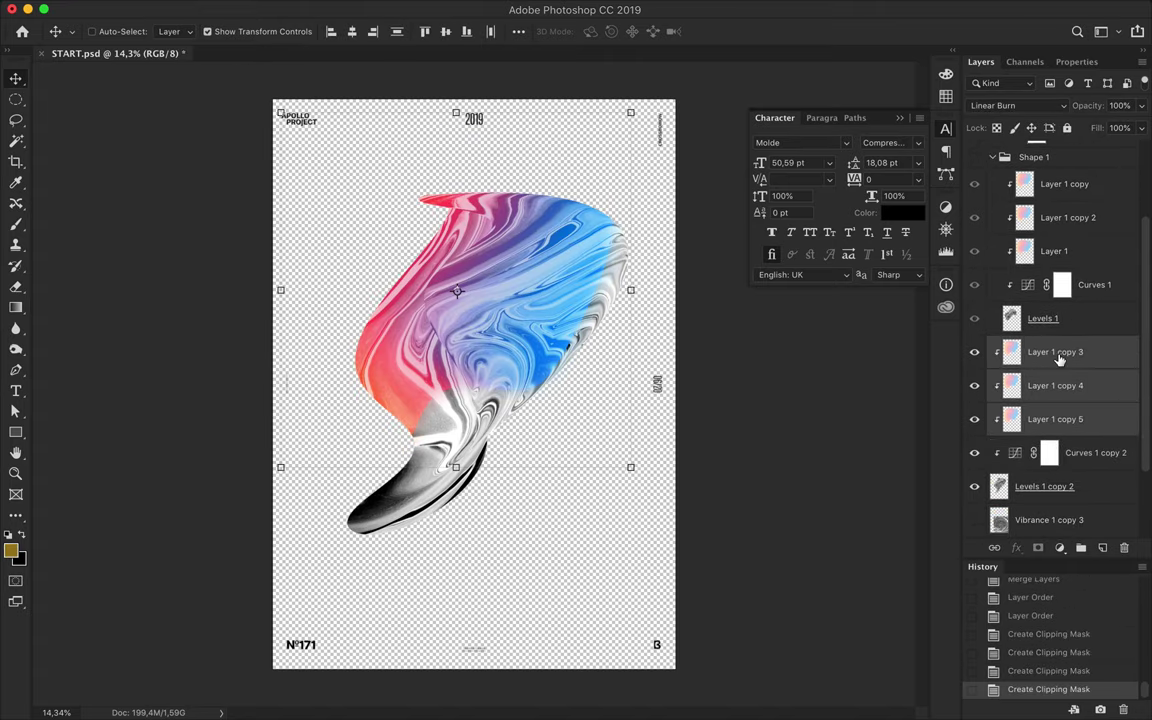
{"action": "left_click_drag", "start_coordinate": [479, 484], "coordinate": [479, 645]}
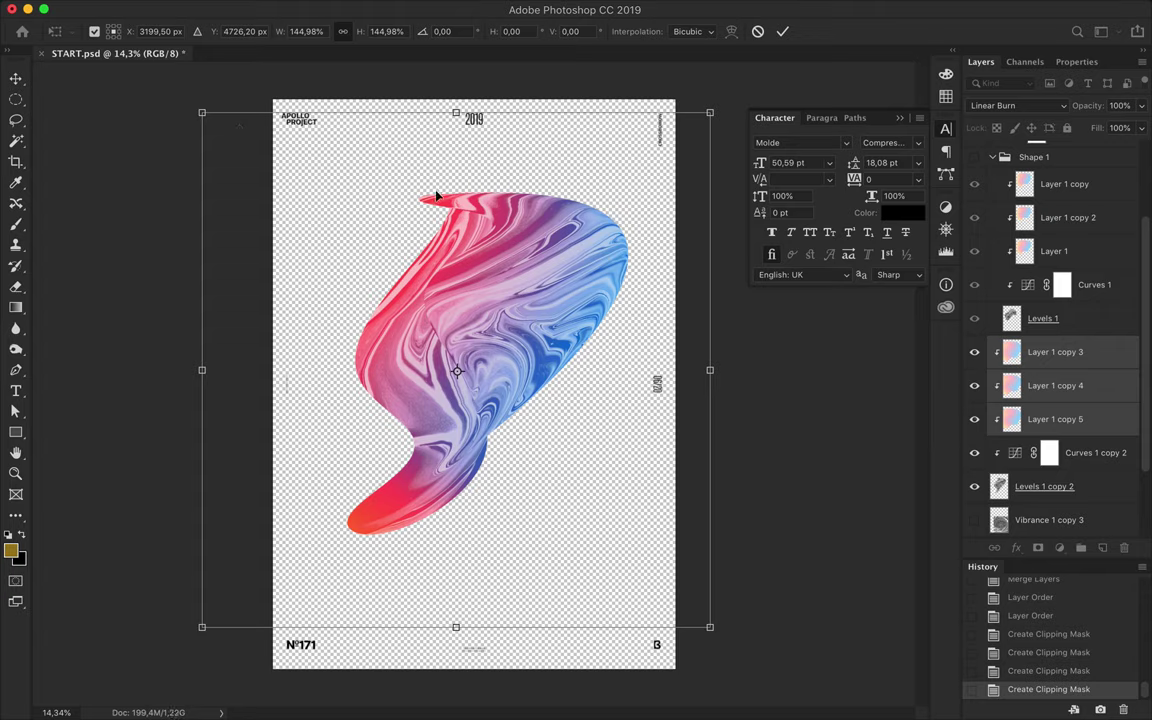
{"action": "key", "text": "Return"}
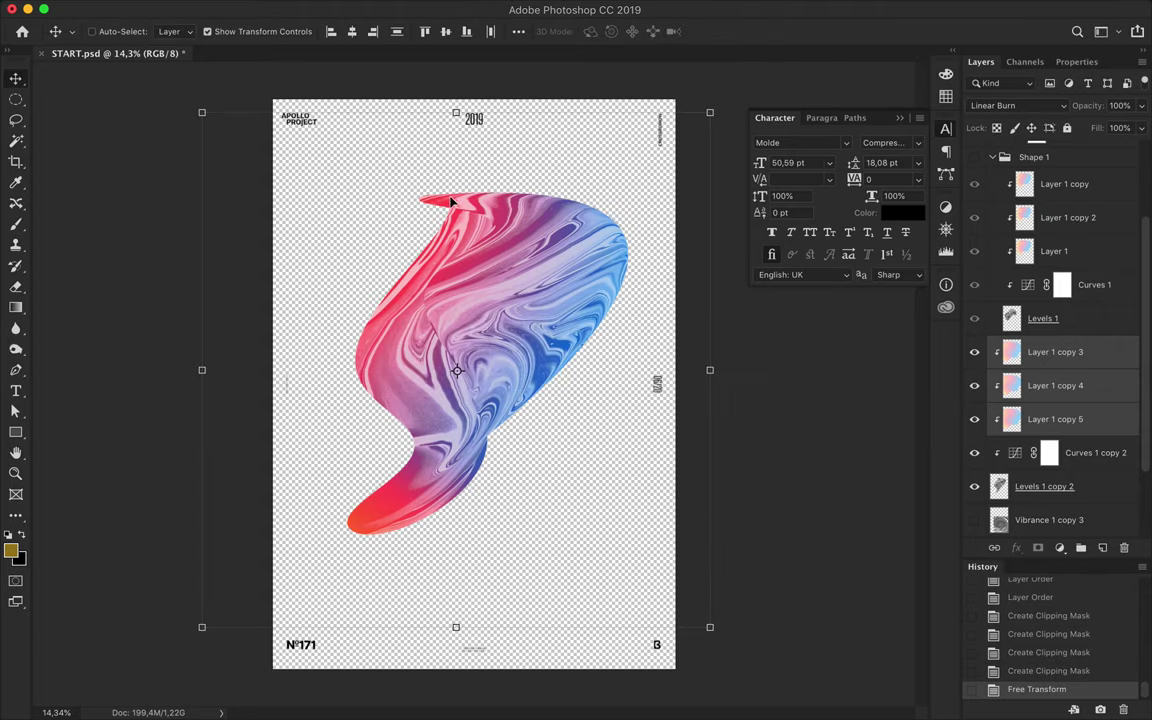
{"action": "scroll", "coordinate": [1040, 340], "scroll_direction": "up", "scroll_amount": 3}
{"action": "left_click", "coordinate": [975, 258]}
{"action": "left_click", "coordinate": [975, 258]}
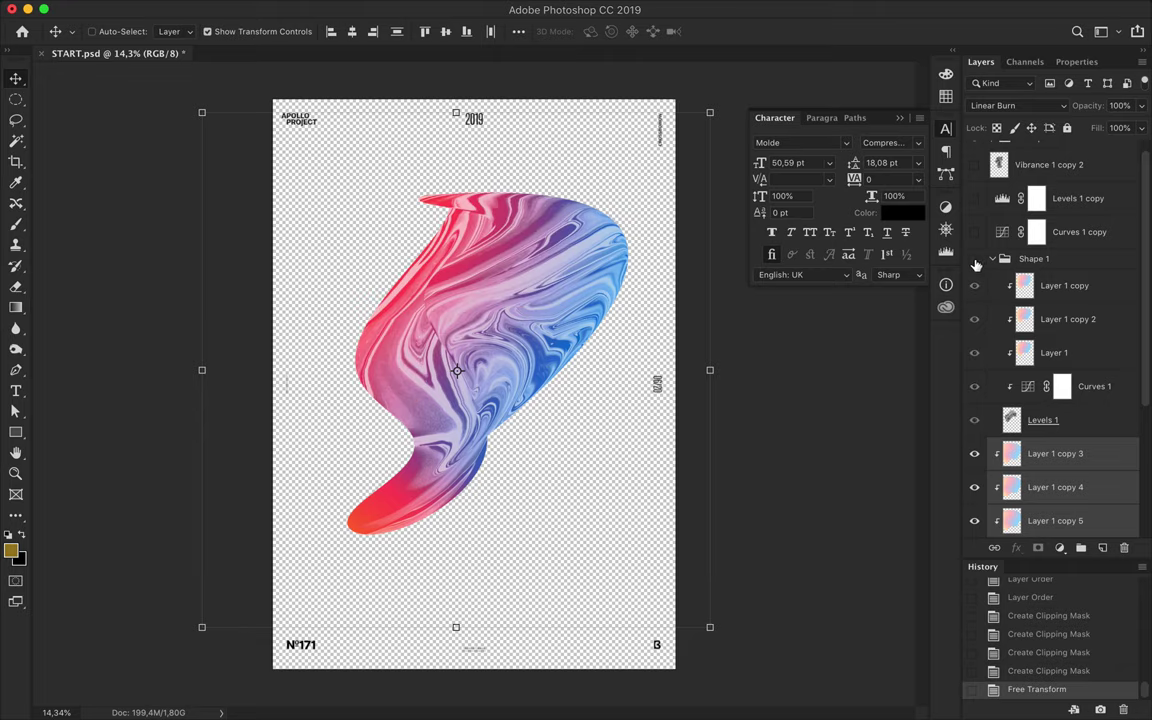
{"action": "left_click", "coordinate": [975, 258]}
{"action": "left_click", "coordinate": [1047, 432]}
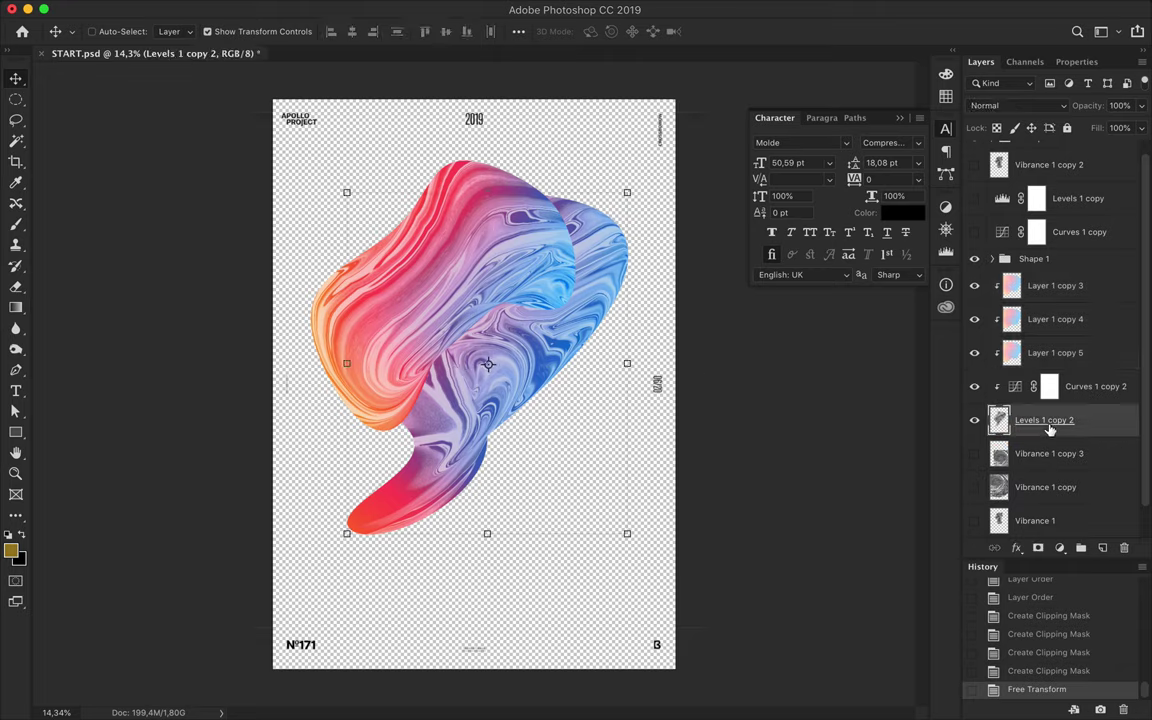
- Group the second blob's layers as Form 2 and rename Shape 1 to Form 1
{"action": "left_click", "coordinate": [1045, 300], "text": "shift"}
{"action": "left_click", "coordinate": [1080, 548]}
{"action": "double_click", "coordinate": [1033, 290]}
{"action": "type", "text": "Form"}
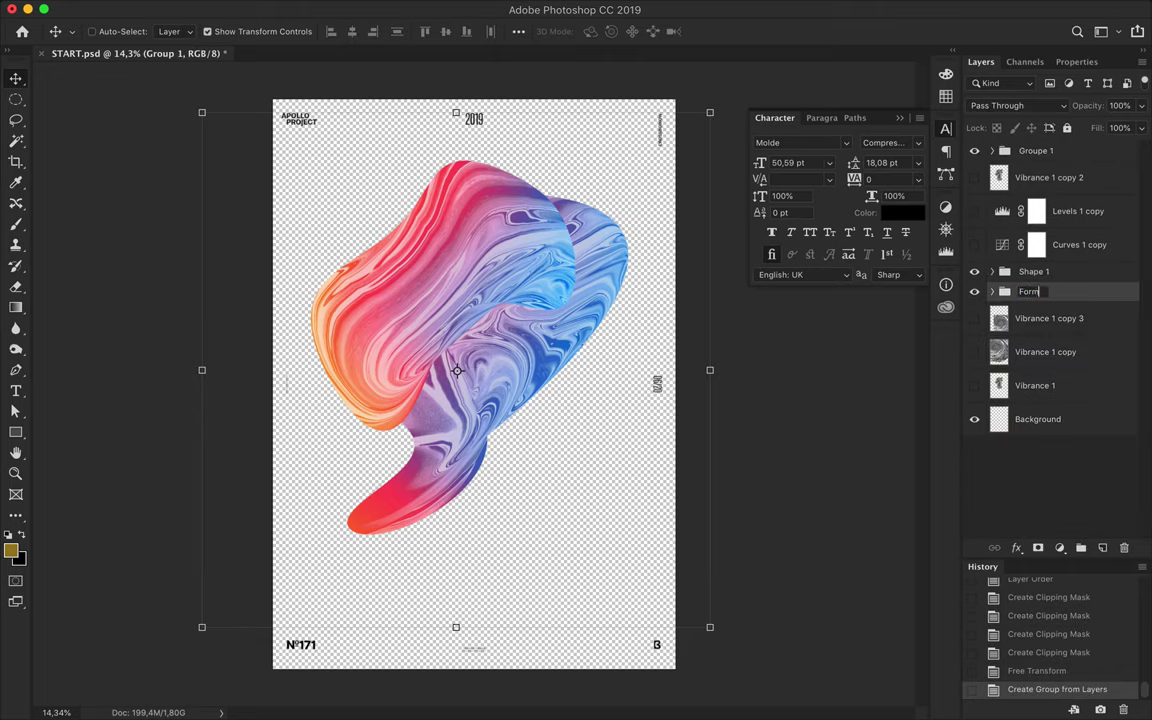
{"action": "type", "text": "2"}
{"action": "double_click", "coordinate": [1034, 271]}
{"action": "left_click", "coordinate": [1032, 291]}
- Add a Hue/Saturation adjustment to Form 2 with Hue at -35
{"action": "left_click", "coordinate": [992, 291]}
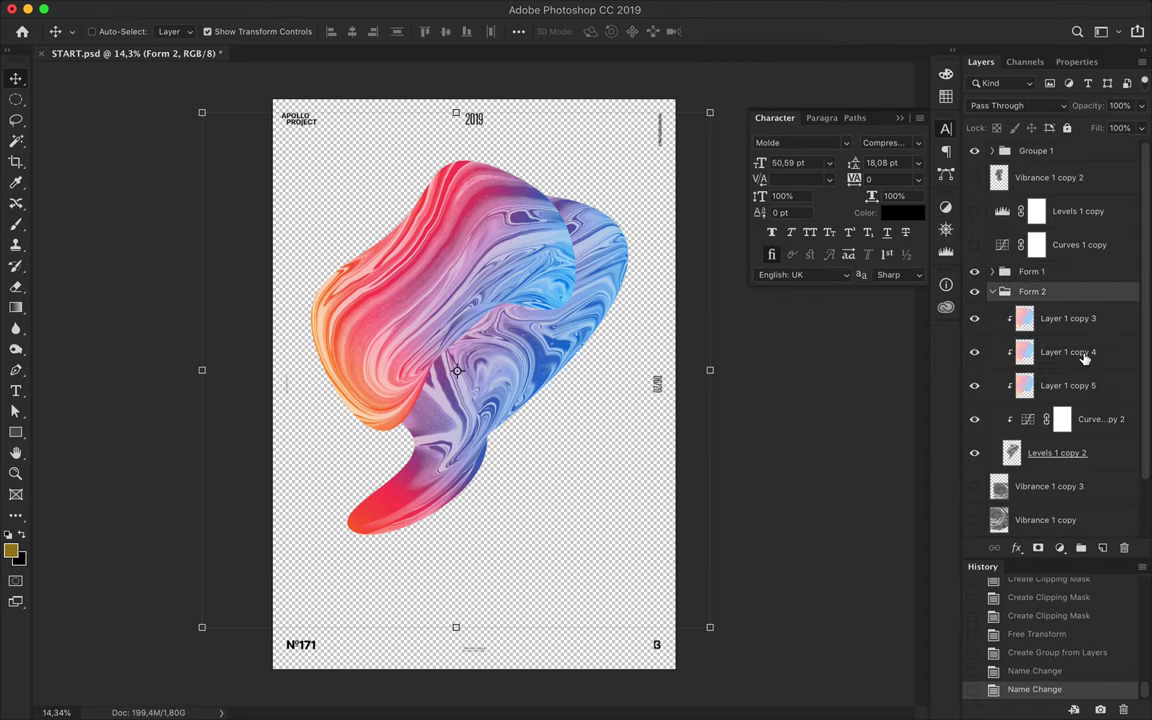
{"action": "scroll", "coordinate": [1064, 300], "scroll_direction": "down", "scroll_amount": 1}
{"action": "left_click", "coordinate": [1066, 286]}
{"action": "left_click", "coordinate": [1060, 548]}
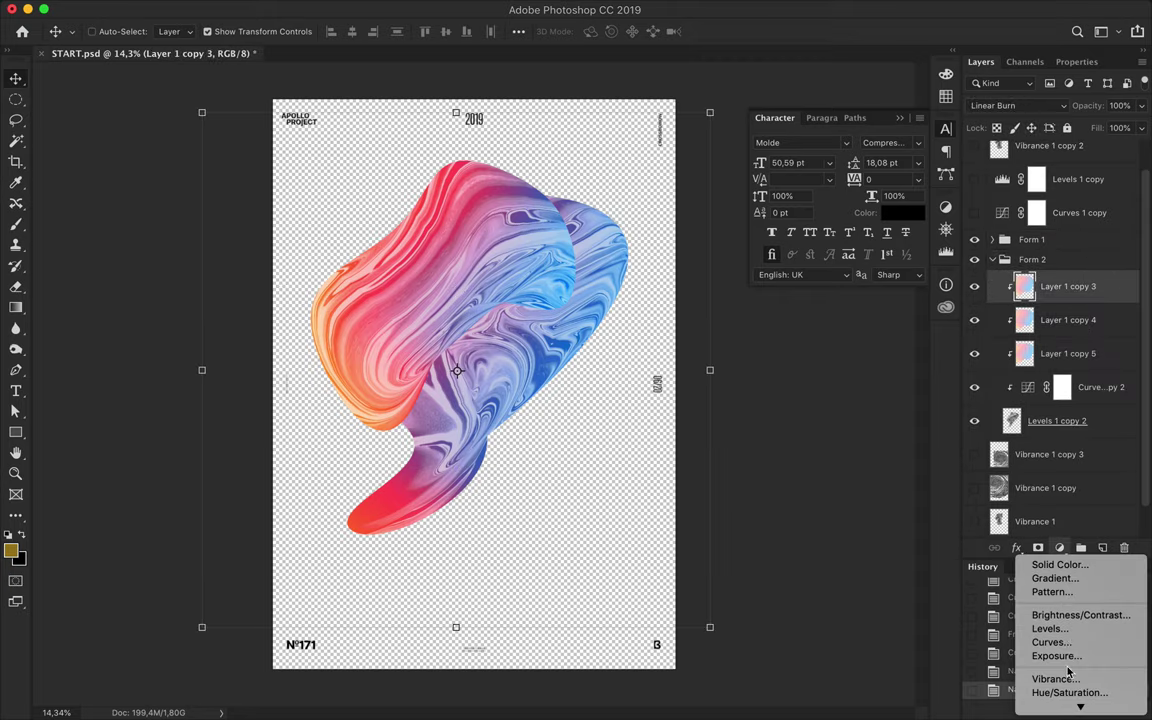
{"action": "left_click", "coordinate": [1069, 651]}
{"action": "mouse_move", "coordinate": [1050, 170]}
{"action": "left_mouse_down"}
{"action": "mouse_move", "coordinate": [990, 170]}
{"action": "mouse_move", "coordinate": [1135, 168]}
{"action": "mouse_move", "coordinate": [1024, 177]}
{"action": "left_mouse_up"}
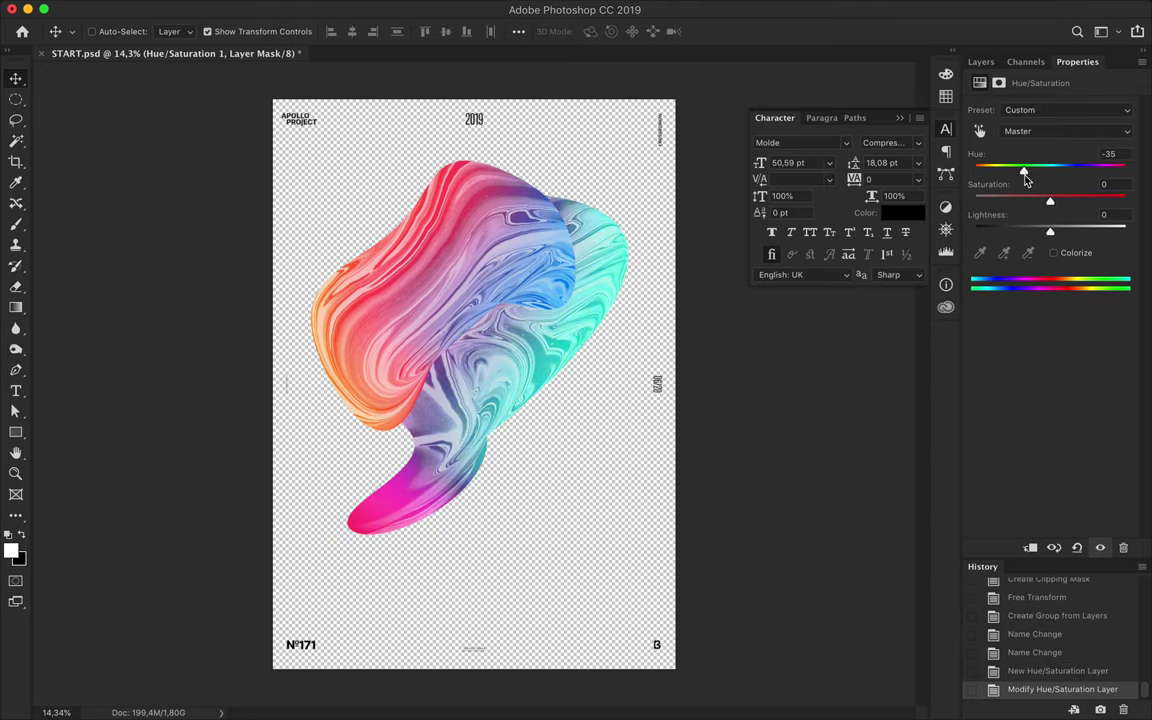
- Duplicate Form 1, place the copy beneath it, and merge it into one layer
{"action": "key", "text": "F7"}
{"action": "mouse_move", "coordinate": [1030, 262]}
{"action": "left_mouse_down"}
{"action": "mouse_move", "coordinate": [988, 244]}
{"action": "mouse_move", "coordinate": [1030, 272]}
{"action": "left_mouse_up"}
{"action": "key", "text": "super+e"}
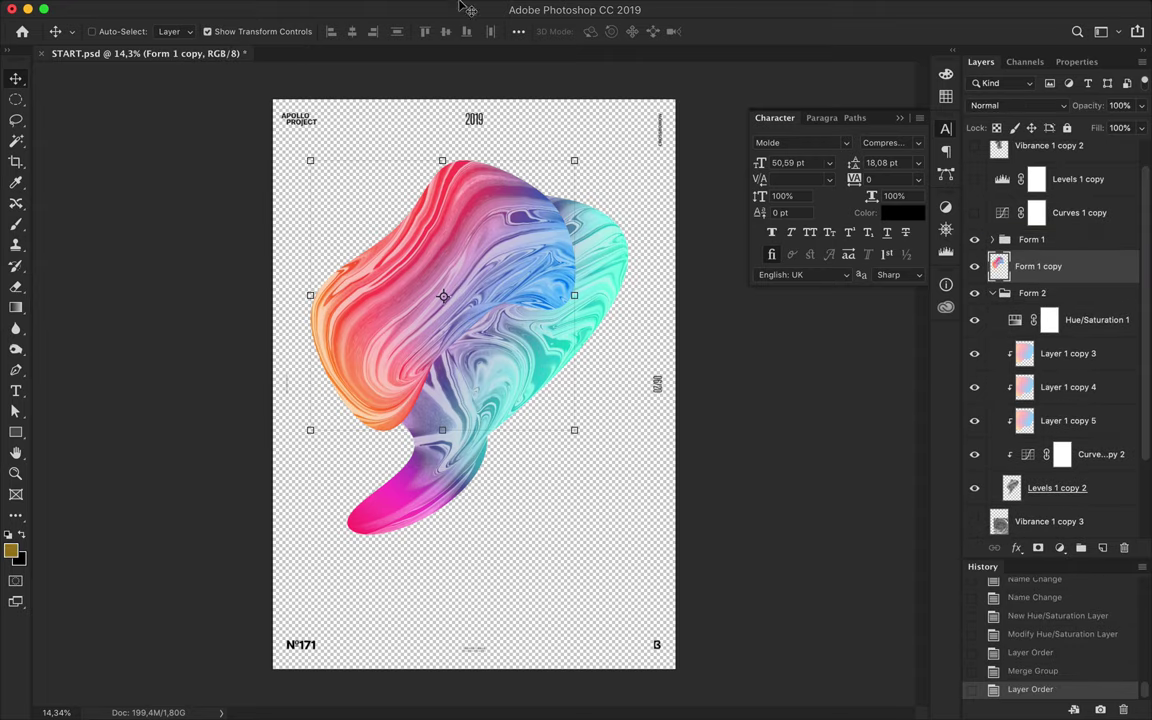
- Gaussian-blur the merged Form 1 copy, set it to Darker Color, and name it Form 1 Shadow
{"action": "left_click", "coordinate": [393, 8]}
{"action": "left_click", "coordinate": [405, 28]}
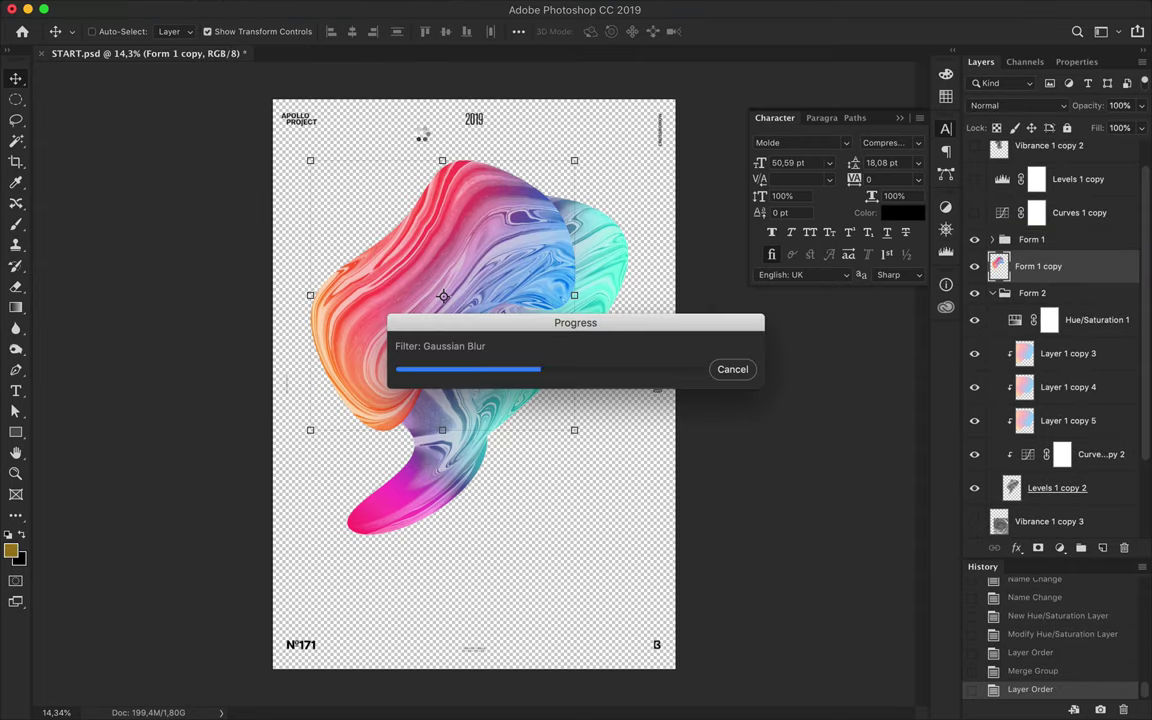
{"action": "left_click", "coordinate": [1030, 105]}
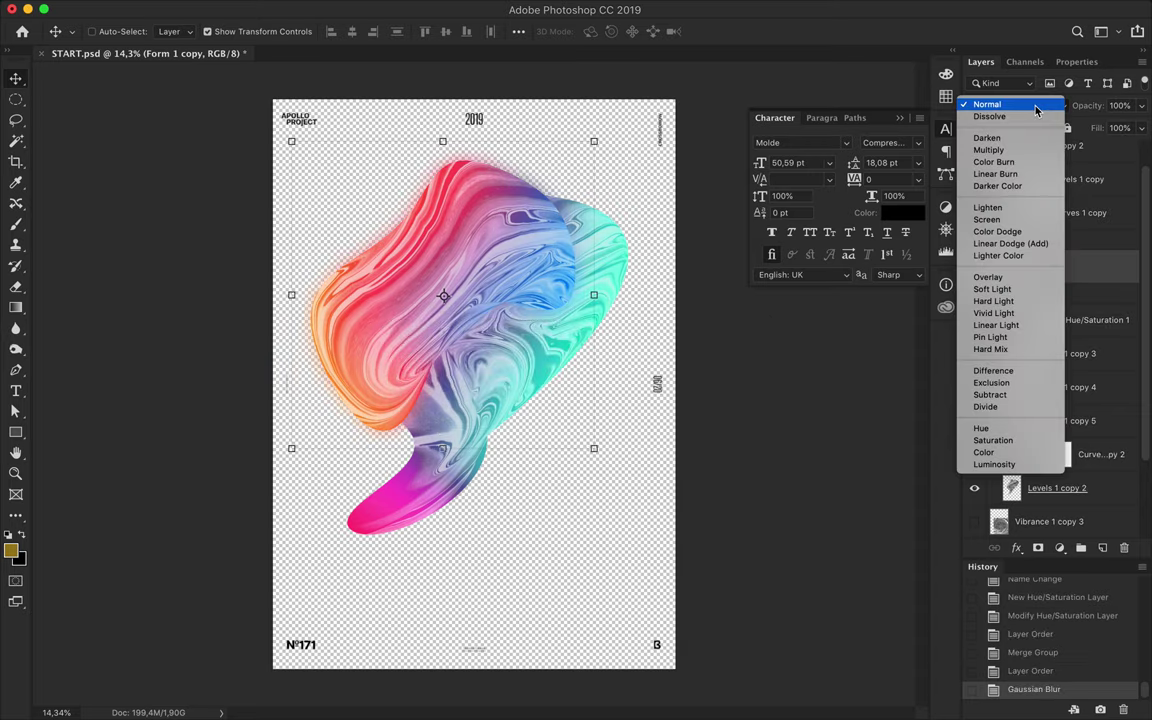
{"action": "left_click", "coordinate": [1014, 186]}
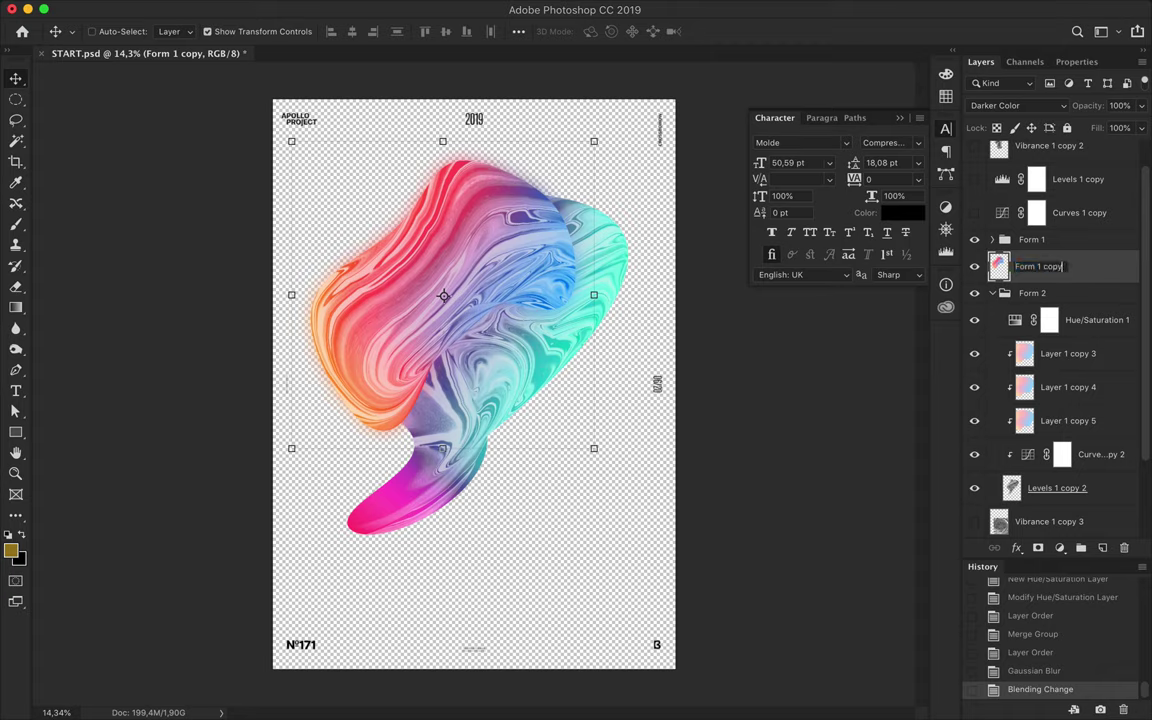
{"action": "type", "text": "dow"}
{"action": "key", "text": "Return"}
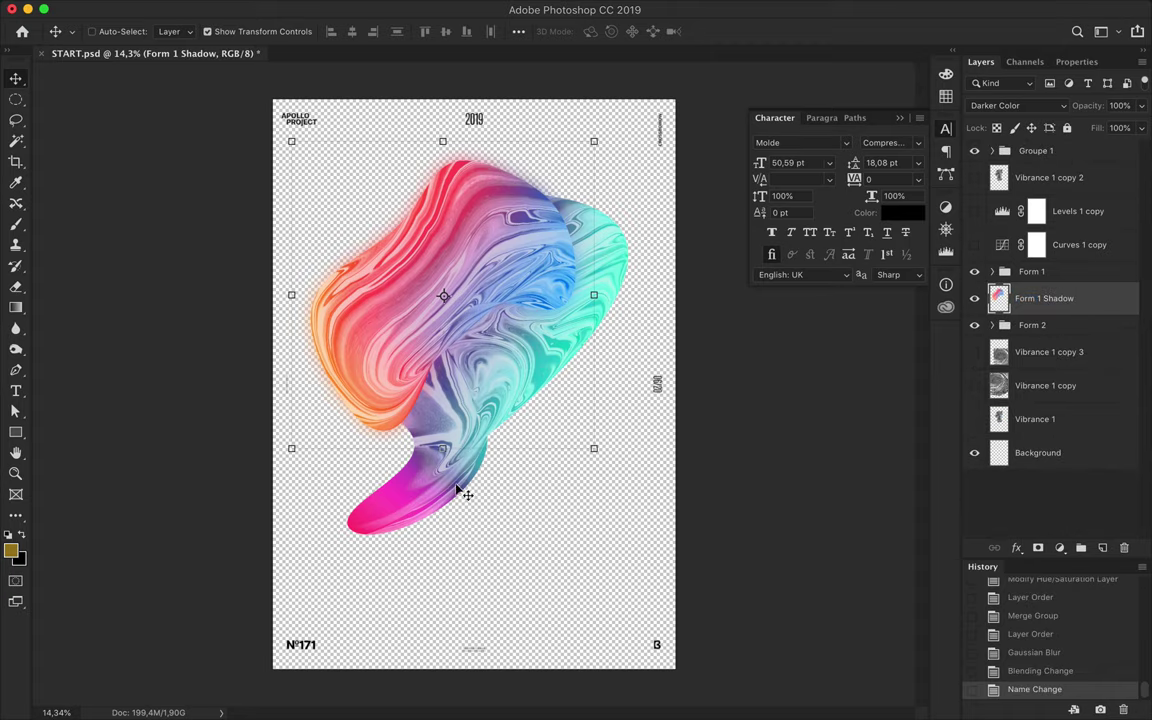
{"action": "left_click", "coordinate": [1032, 325]}
{"action": "key", "text": "ctrl+t"}
- Rotate Form 2 to about -22° and shift it right to overlap Form 1
{"action": "left_click_drag", "start_coordinate": [200, 110], "coordinate": [154, 231]}
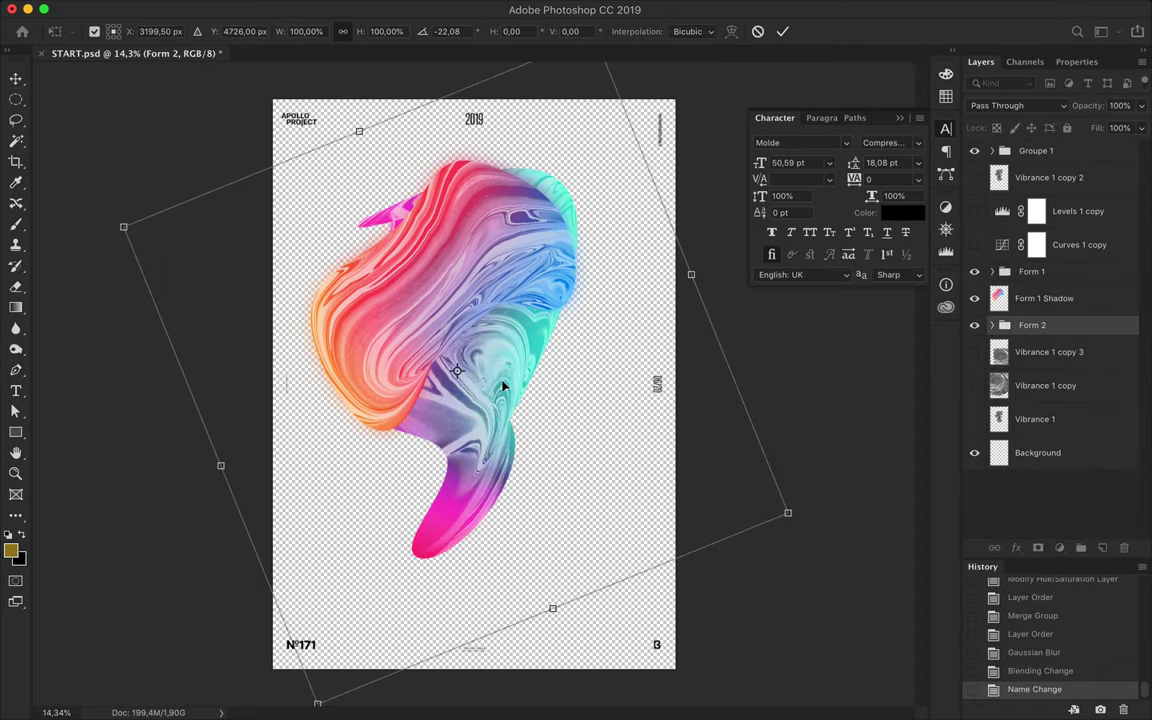
{"action": "left_click_drag", "start_coordinate": [503, 386], "coordinate": [593, 378]}
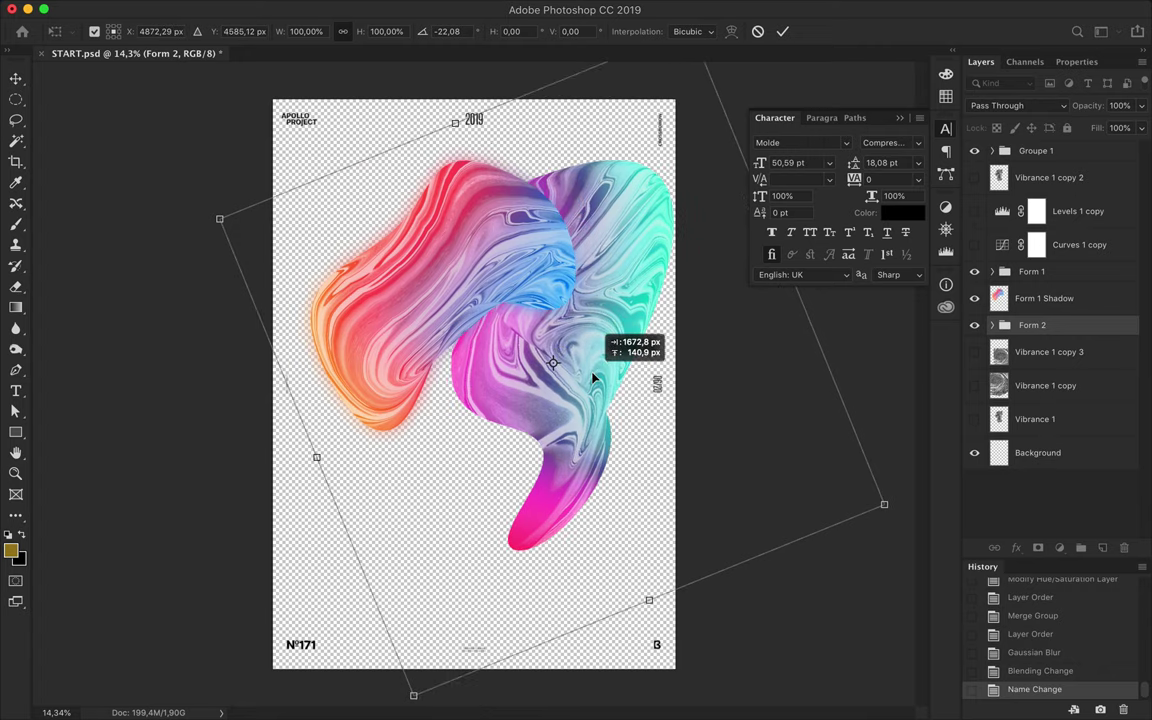
{"action": "left_click_drag", "start_coordinate": [593, 378], "coordinate": [598, 386]}
{"action": "key", "text": "Return"}
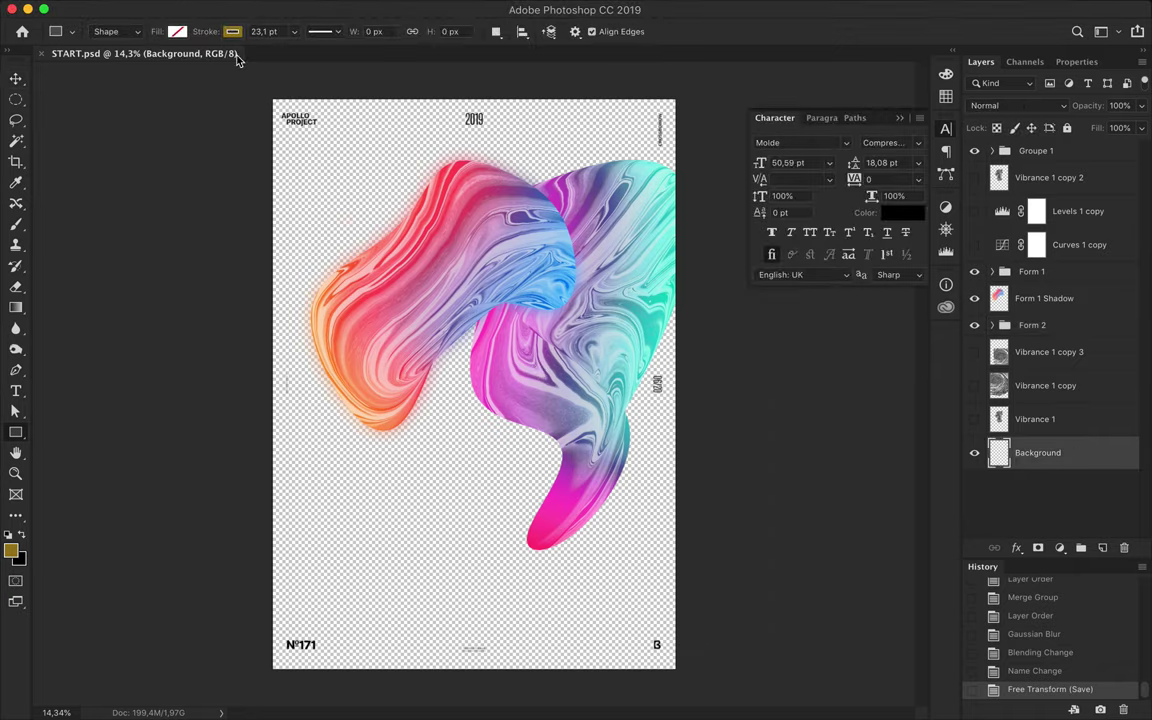
{"action": "left_click", "coordinate": [178, 32]}
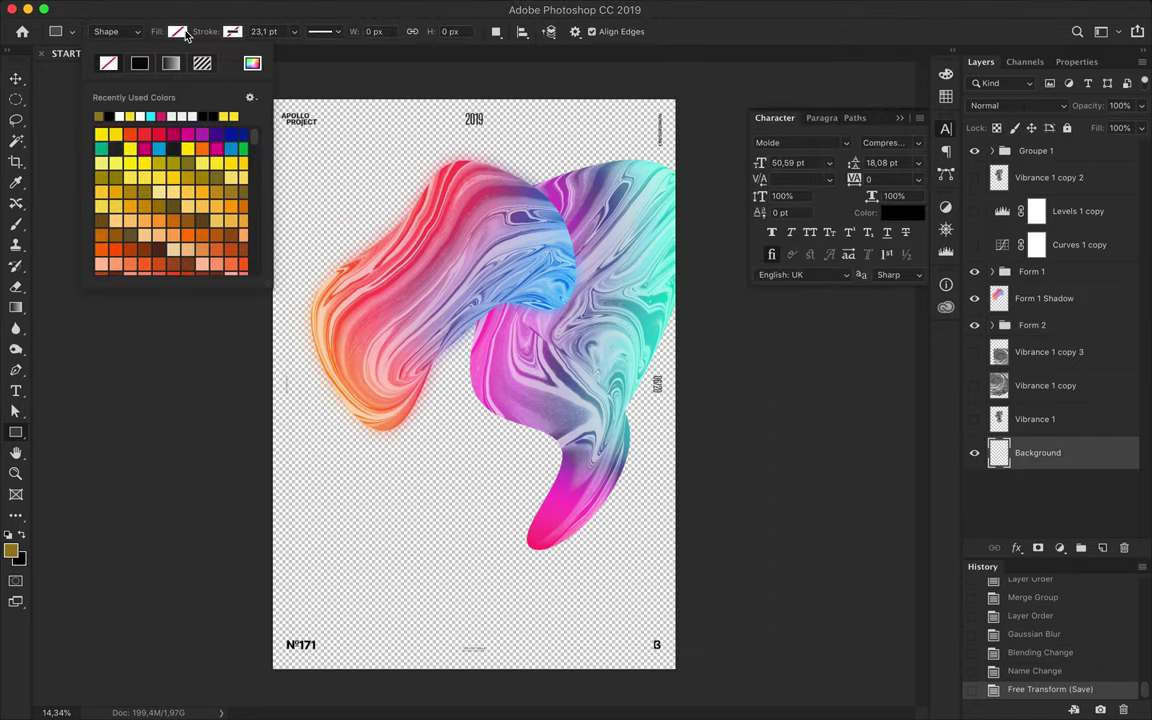
- Draw a black rectangle covering the whole page as the background
{"action": "left_click_drag", "start_coordinate": [678, 94], "coordinate": [270, 671]}
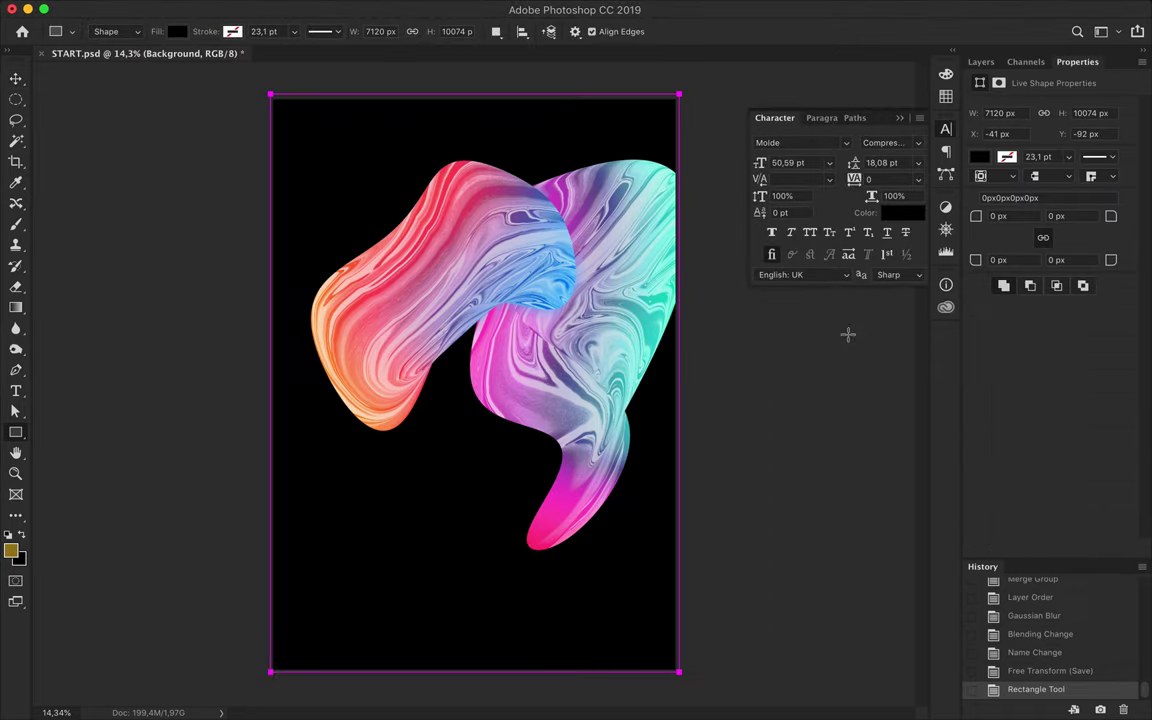
{"action": "key", "text": "v"}
{"action": "left_click", "coordinate": [981, 62]}
- Set Form 1 Shadow to Linear Burn and add a Lighten-mode duplicate beneath it
{"action": "left_click", "coordinate": [1044, 298]}
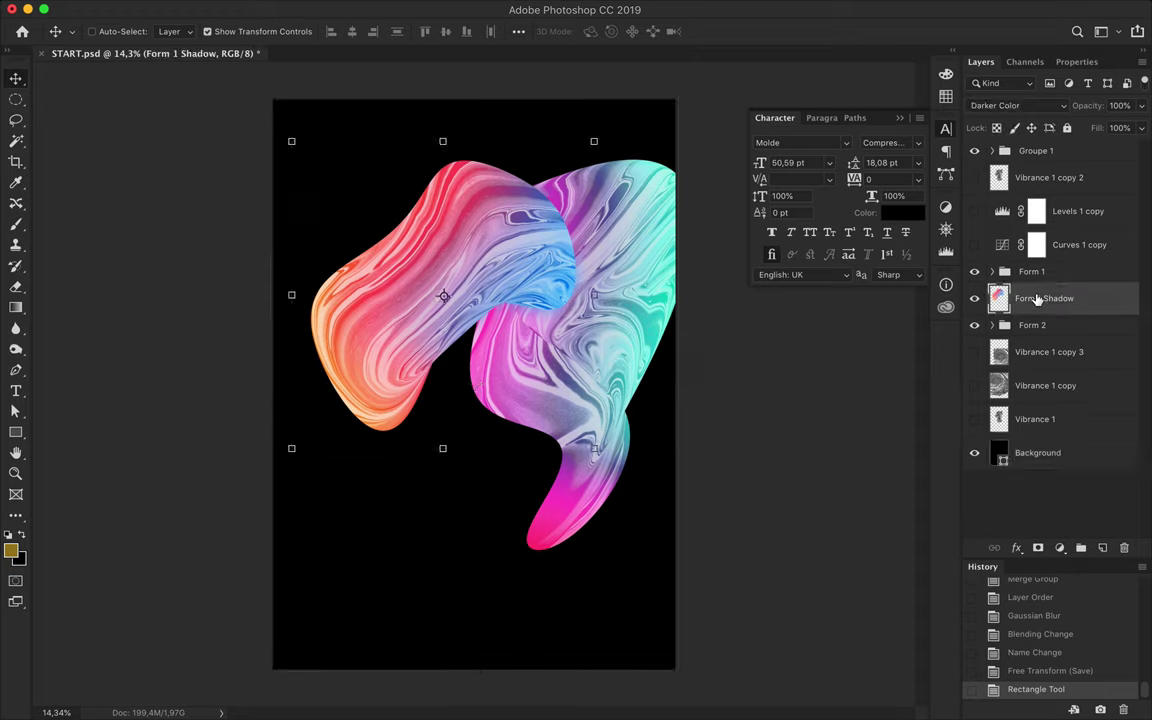
{"action": "left_click", "coordinate": [1005, 105]}
{"action": "left_click", "coordinate": [990, 91]}
{"action": "left_click_drag", "start_coordinate": [1048, 298], "coordinate": [1050, 318]}
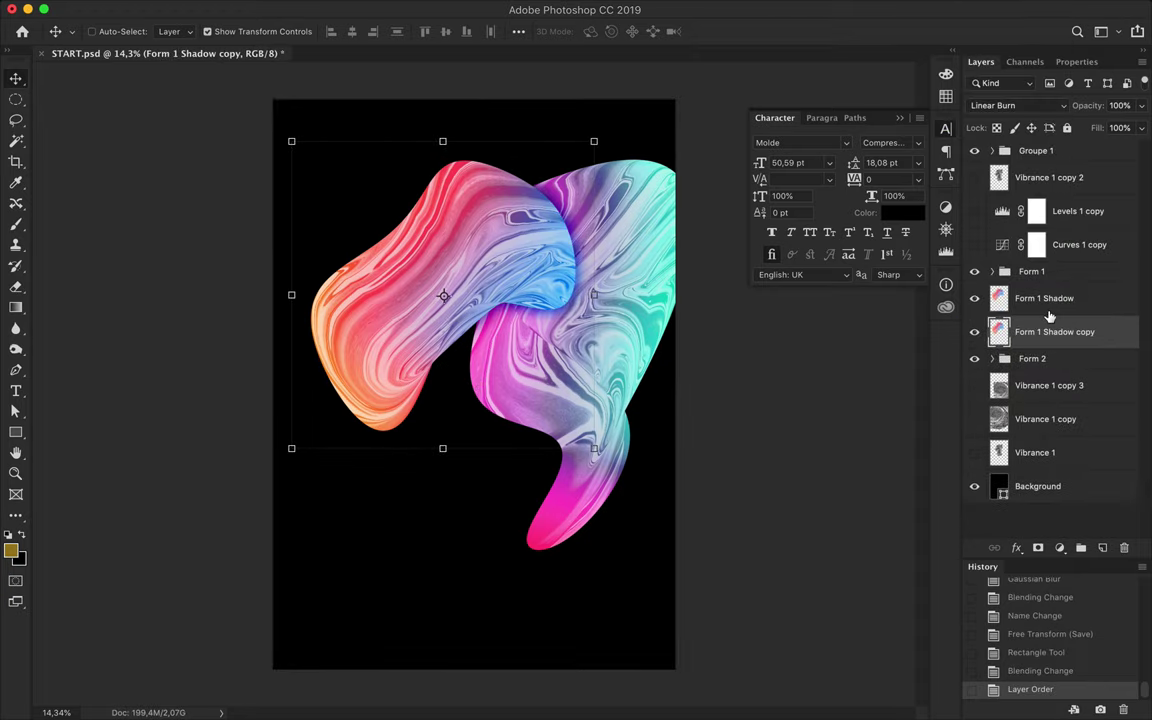
{"action": "left_click", "coordinate": [1012, 105]}
{"action": "left_click", "coordinate": [1030, 136]}
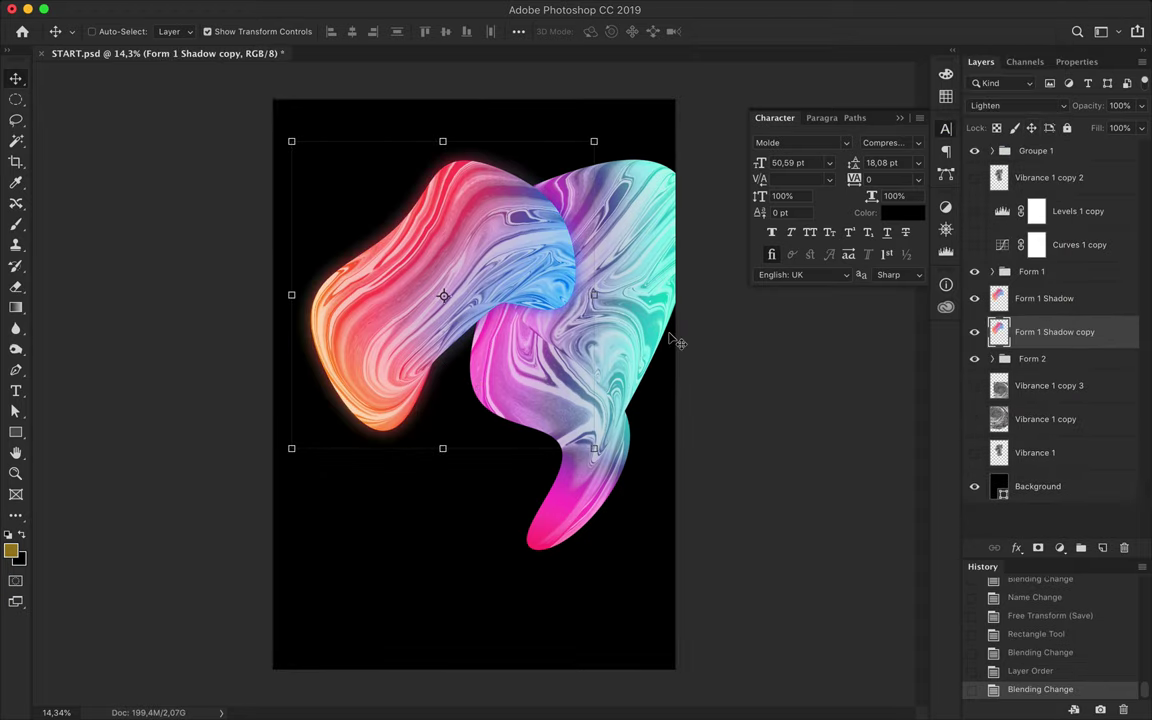
- Duplicate and merge Form 2, Gaussian-blur the copy, and set it to Lighten for a glow
{"action": "left_click", "coordinate": [643, 284], "text": "ctrl"}
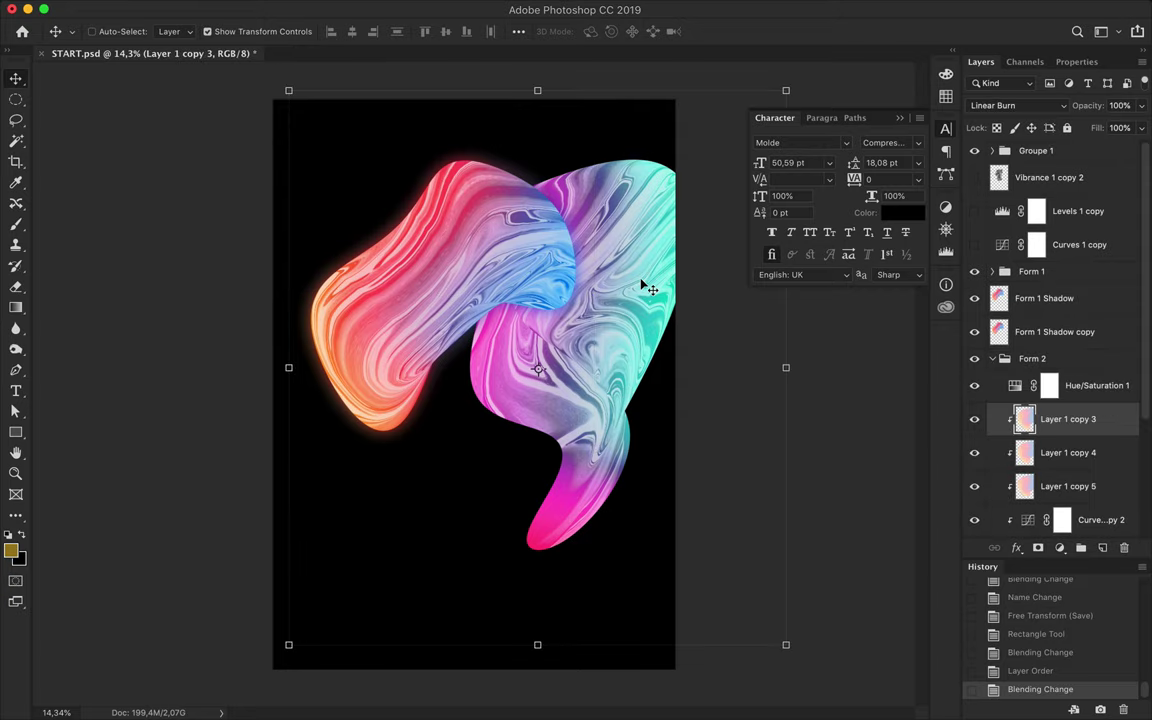
{"action": "left_click", "coordinate": [1032, 358]}
{"action": "left_click_drag", "start_coordinate": [1032, 358], "coordinate": [1024, 375]}
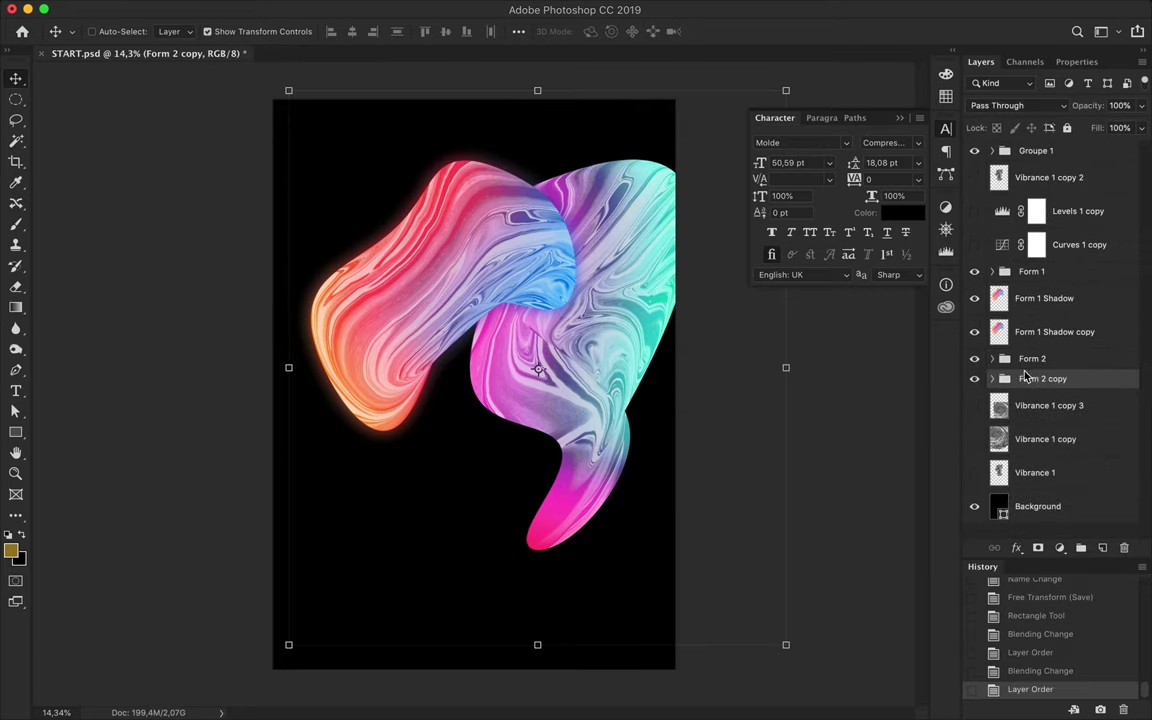
{"action": "key", "text": "ctrl+e"}
{"action": "left_click", "coordinate": [465, 8]}
{"action": "left_click", "coordinate": [425, 34]}
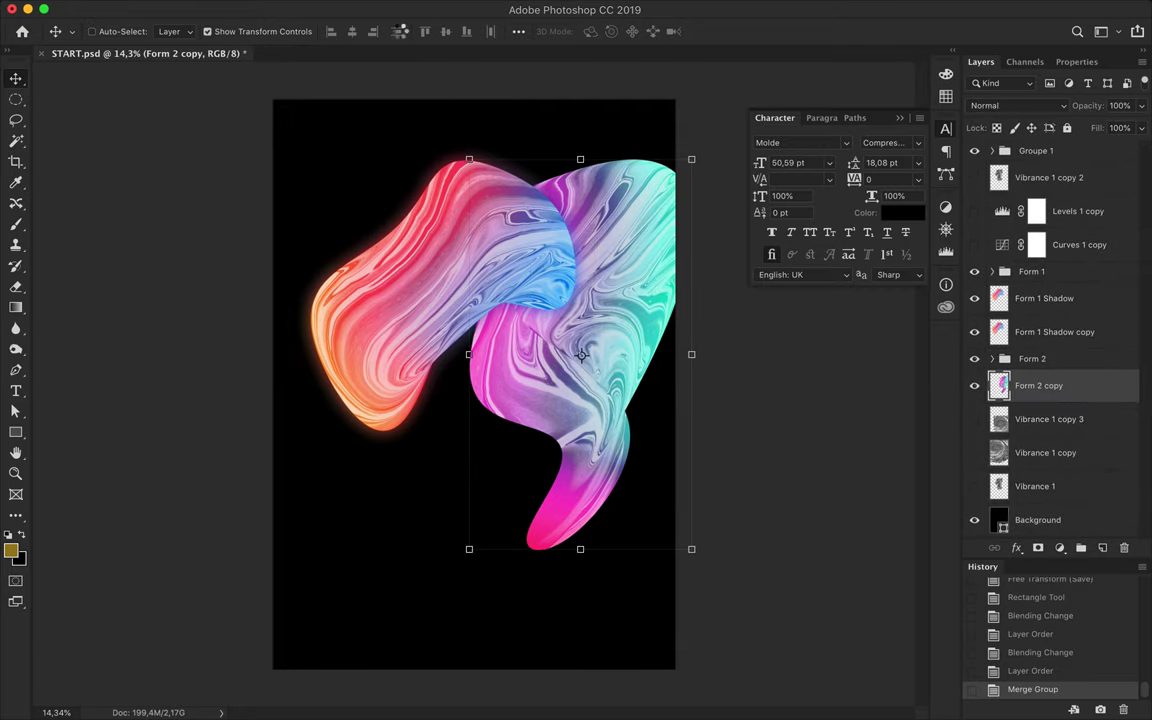
{"action": "left_click", "coordinate": [1040, 332]}
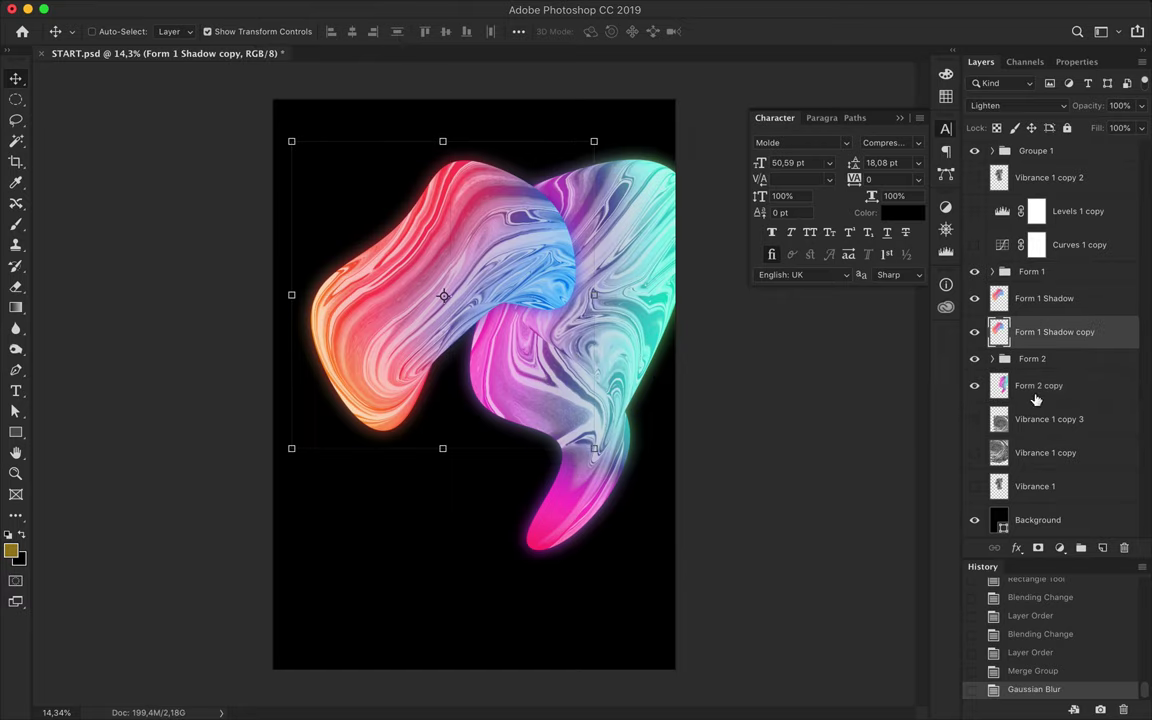
{"action": "left_click", "coordinate": [1040, 385]}
- Reselect the Form 2 glow copy for transforming, then start a text box at the upper left
{"action": "left_click", "coordinate": [1017, 105]}
{"action": "left_click", "coordinate": [990, 198]}
{"action": "key", "text": "ctrl+t"}
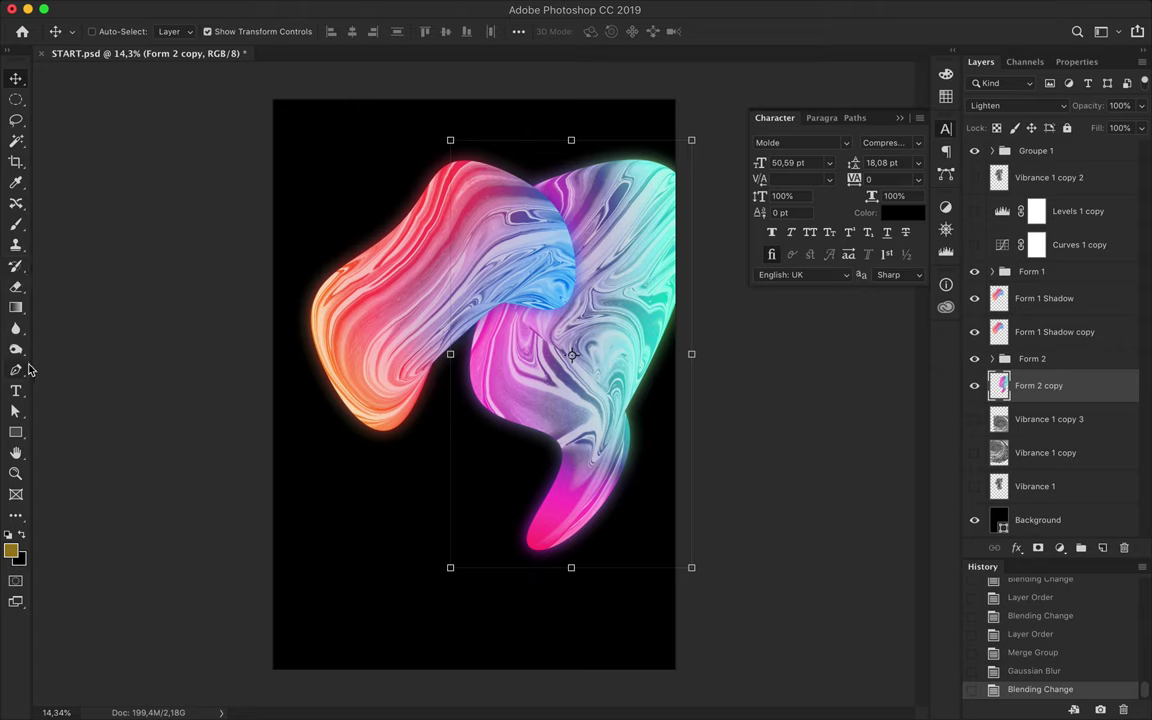
{"action": "left_click", "coordinate": [15, 390]}
{"action": "left_click", "coordinate": [330, 214]}
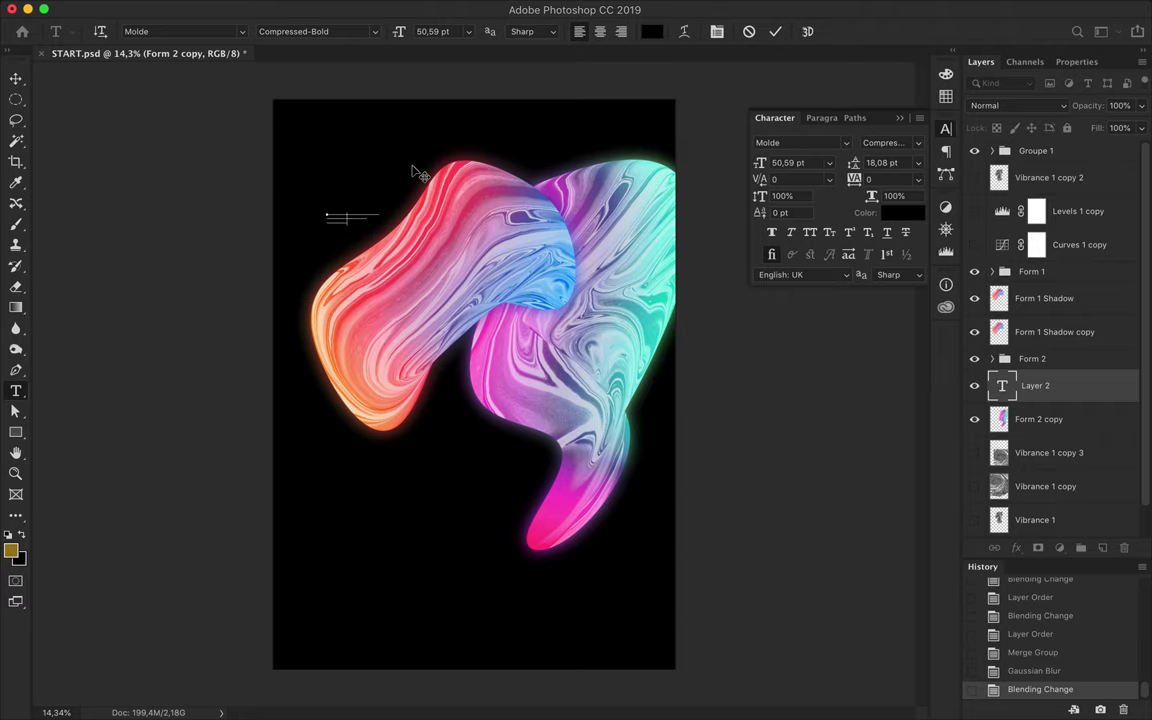
- Paste the tagline text and colour it white (ffffff)
{"action": "key", "text": "ctrl+v"}
{"action": "key", "text": "ctrl+Return"}
{"action": "left_click", "coordinate": [651, 31]}
{"action": "type", "text": "ffffff"}
{"action": "key", "text": "Return"}
- Set the tagline leading to 58 pt, scale it up, and move it below Vibrance 1 copy 2
{"action": "double_click", "coordinate": [870, 163]}
{"action": "type", "text": "58"}
{"action": "key", "text": "Return"}
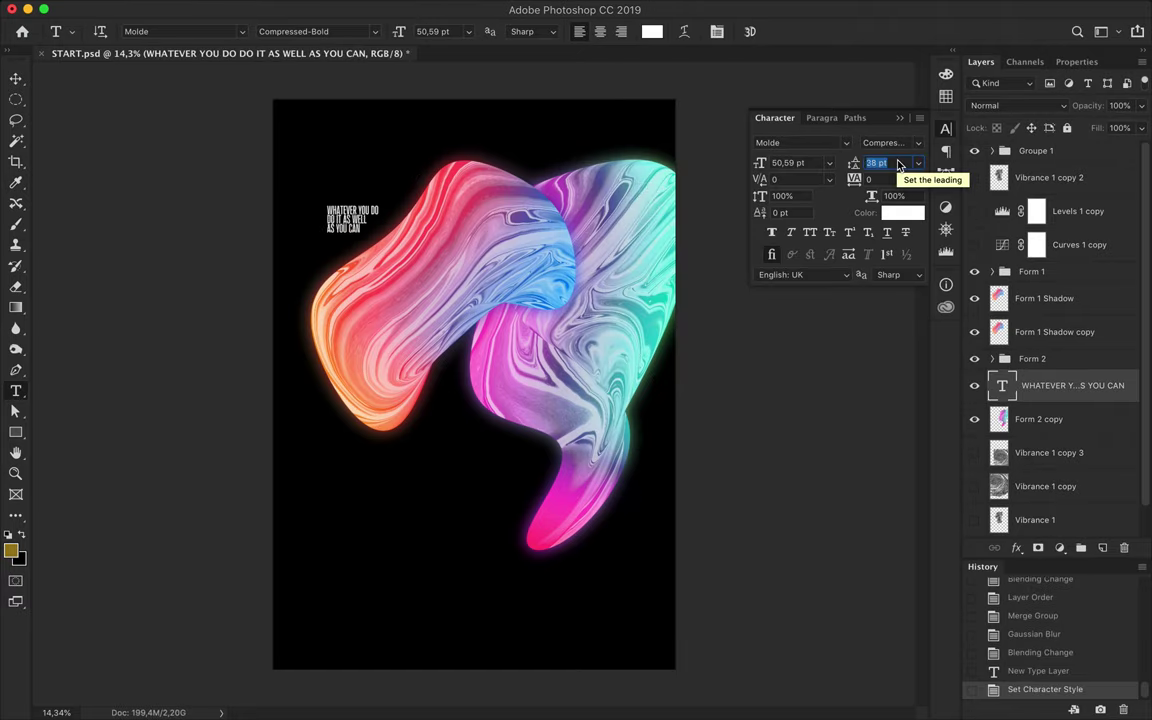
{"action": "key", "text": "ctrl+t"}
{"action": "left_click_drag", "start_coordinate": [379, 240], "coordinate": [440, 287]}
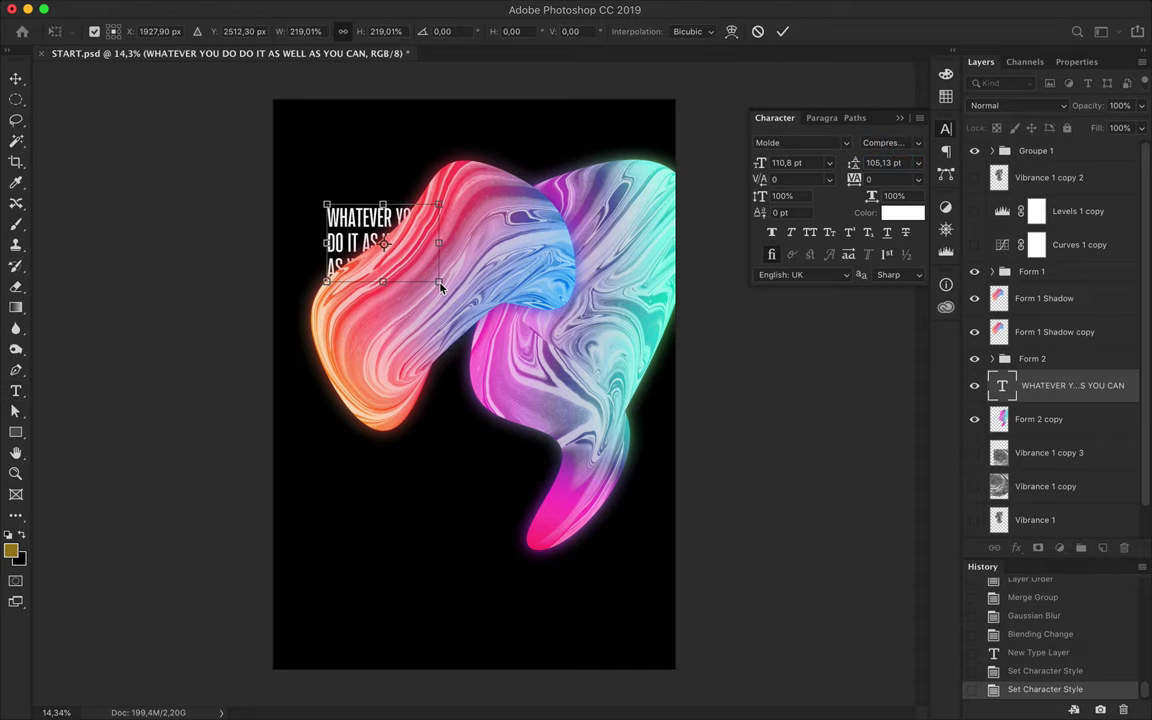
{"action": "key", "text": "Return"}
{"action": "left_click_drag", "start_coordinate": [1068, 385], "coordinate": [1062, 195]}
- Change the tagline font style to Light and size to 70,8 pt
{"action": "left_click", "coordinate": [336, 31]}
{"action": "scroll", "coordinate": [368, 200], "scroll_direction": "up", "scroll_amount": 1}
{"action": "left_click", "coordinate": [368, 196]}
{"action": "left_click", "coordinate": [367, 32]}
{"action": "key", "text": "Up"}
{"action": "key", "text": "Up"}
{"action": "key", "text": "Up"}
{"action": "key", "text": "Up"}
{"action": "key", "text": "shift+Down"}
{"action": "key", "text": "shift+Down"}
{"action": "key", "text": "shift+Down"}
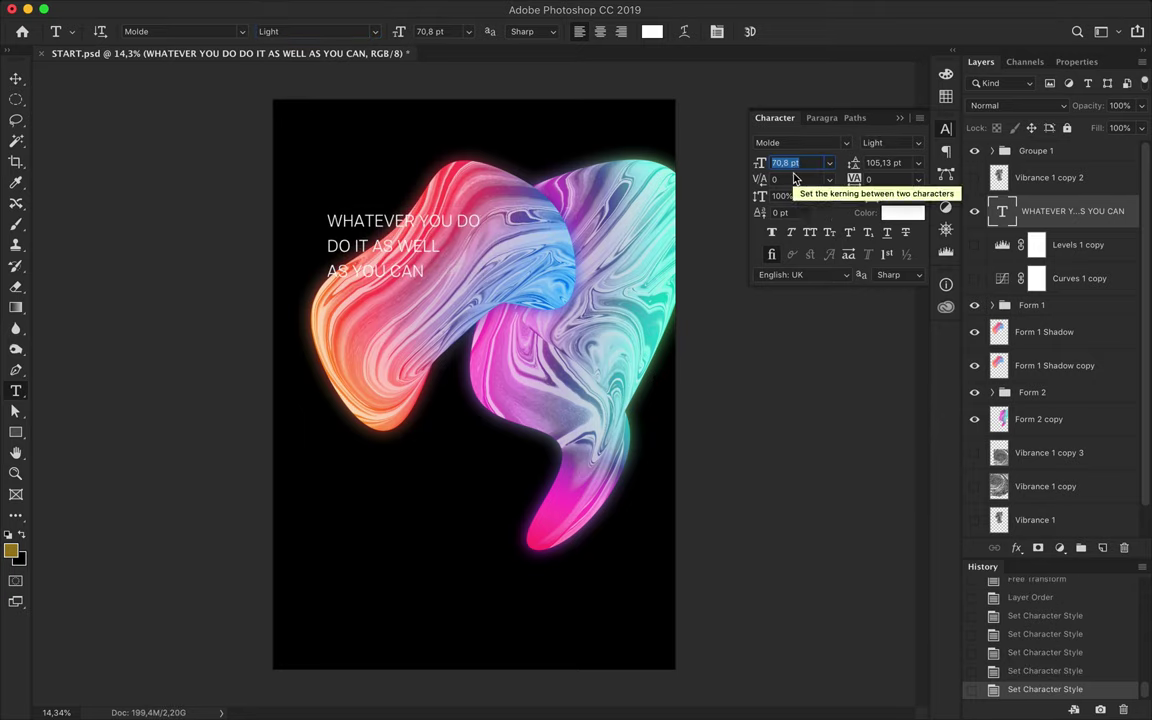
- Copy the tagline into a small Justify All text box and delete the large tagline layer
{"action": "left_click", "coordinate": [812, 118]}
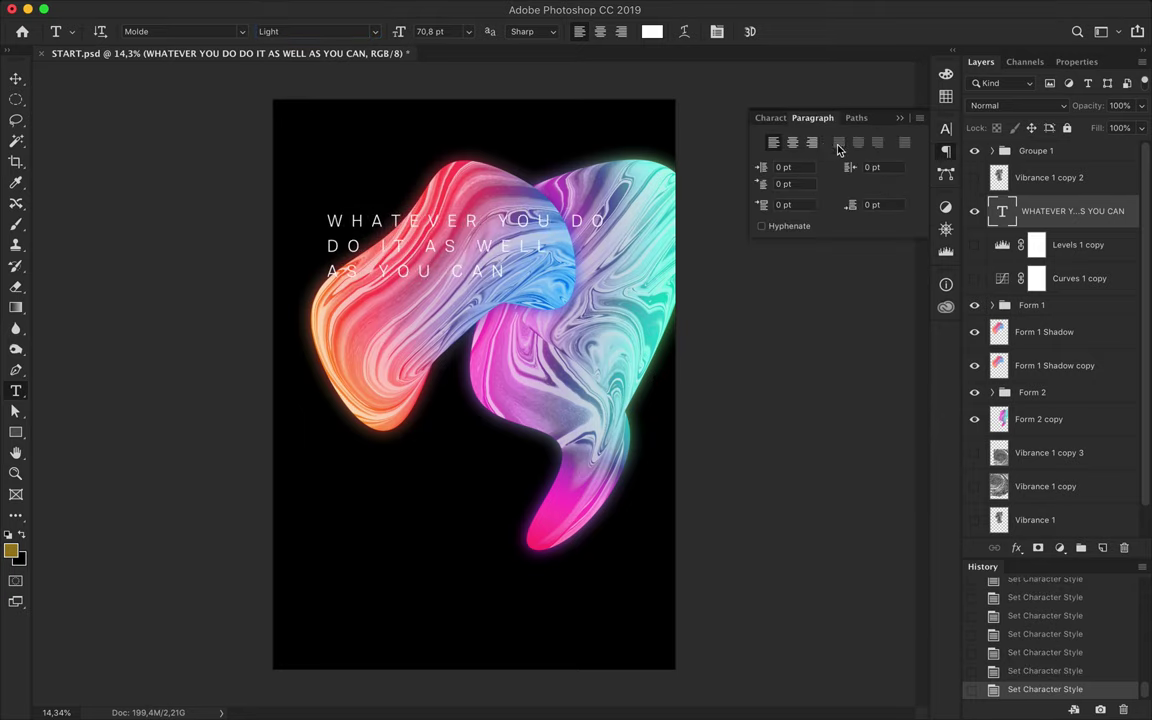
{"action": "key", "text": "ctrl+a"}
{"action": "key", "text": "ctrl+c"}
{"action": "left_click_drag", "start_coordinate": [329, 148], "coordinate": [480, 220]}
{"action": "key", "text": "ctrl+v"}
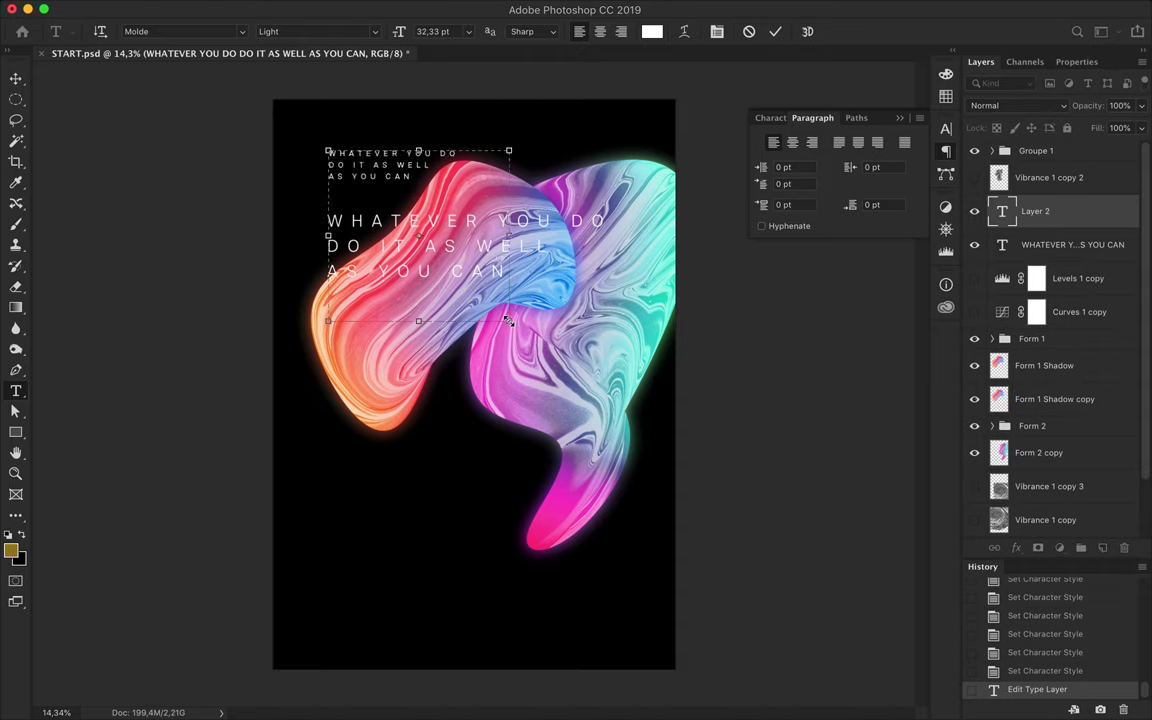
{"action": "left_click", "coordinate": [839, 143]}
{"action": "key", "text": "ctrl+a"}
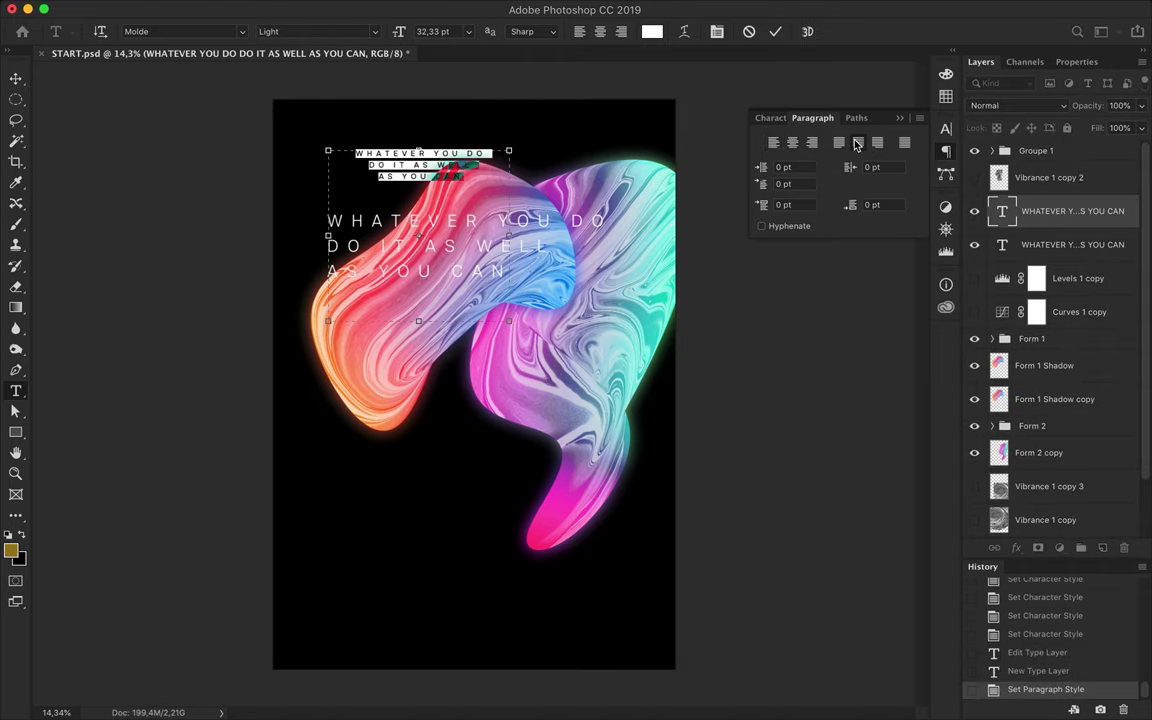
{"action": "key", "text": "ctrl+shift+f"}
{"action": "left_click", "coordinate": [16, 78]}
{"action": "key", "text": "BackSpace"}
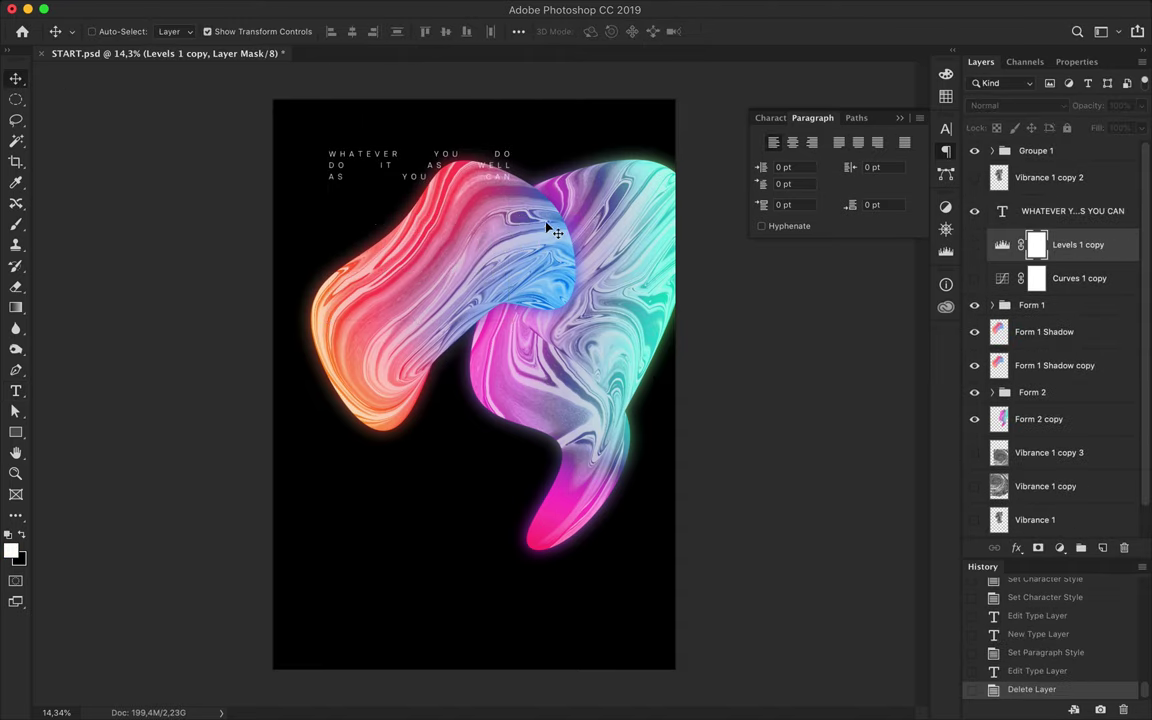
- Lower the tagline and set its font size to 52 pt in the Character panel
{"action": "left_click_drag", "start_coordinate": [413, 181], "coordinate": [413, 229]}
{"action": "left_click", "coordinate": [770, 118]}
{"action": "left_click", "coordinate": [877, 179]}
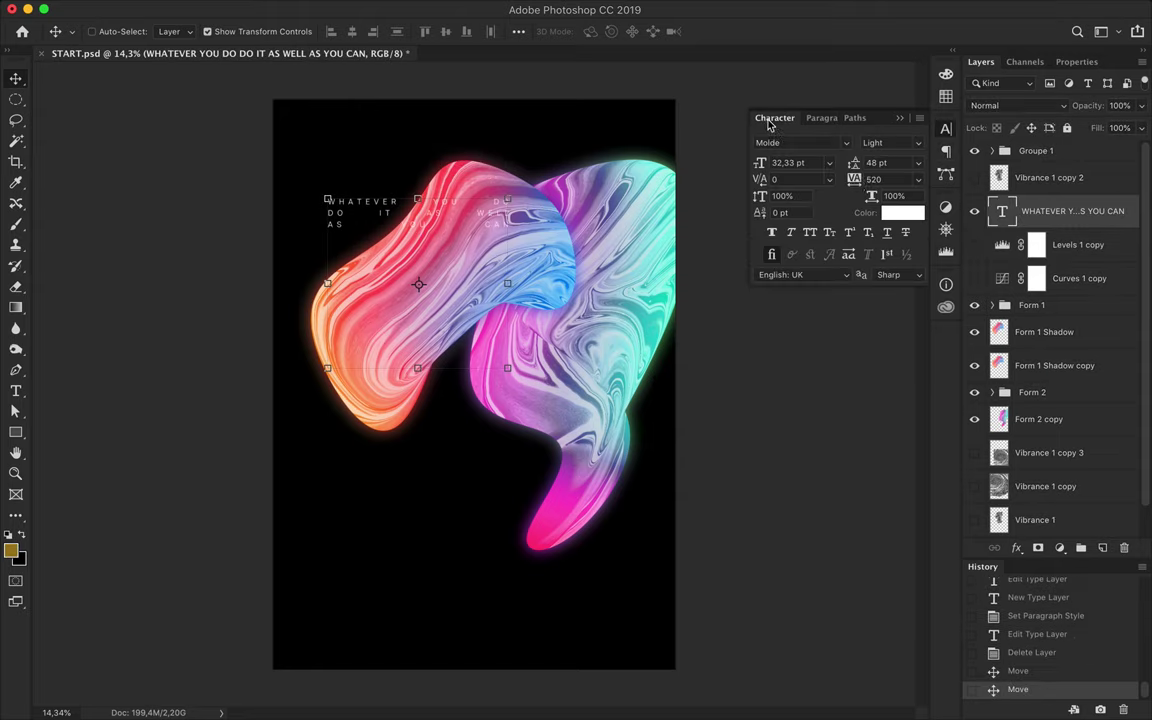
{"action": "key", "text": "Return"}
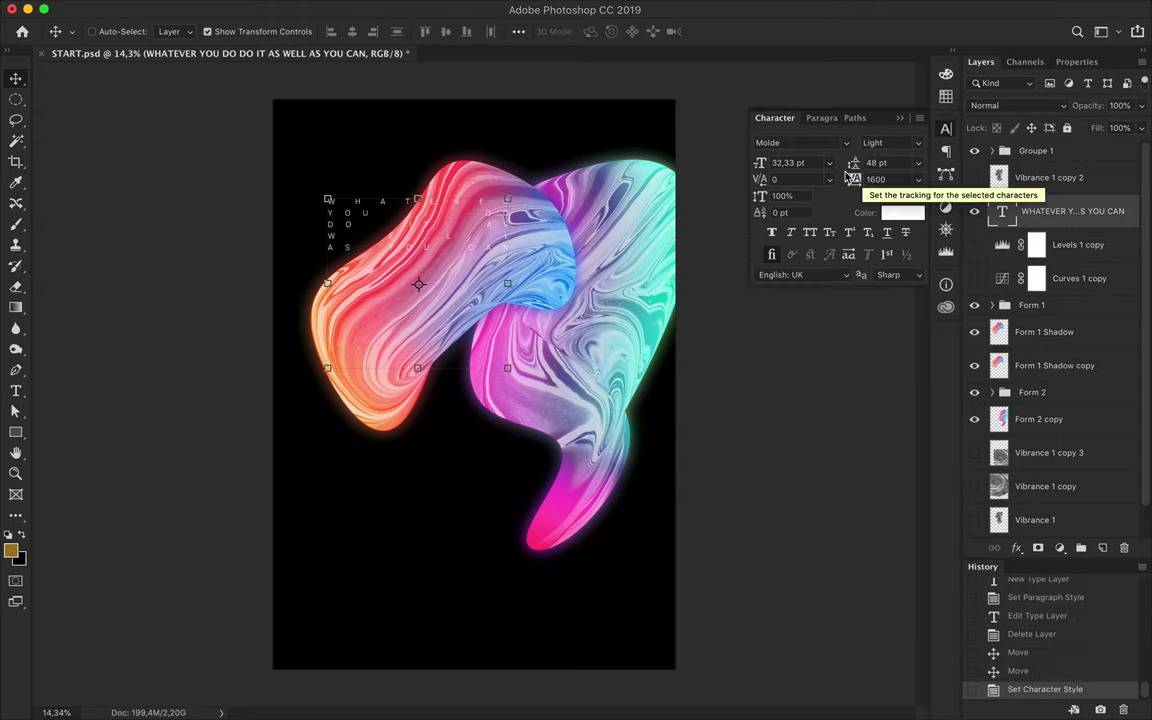
{"action": "left_click", "coordinate": [800, 162]}
{"action": "type", "text": "52"}
{"action": "key", "text": "Return"}
{"action": "key", "text": "Tab"}
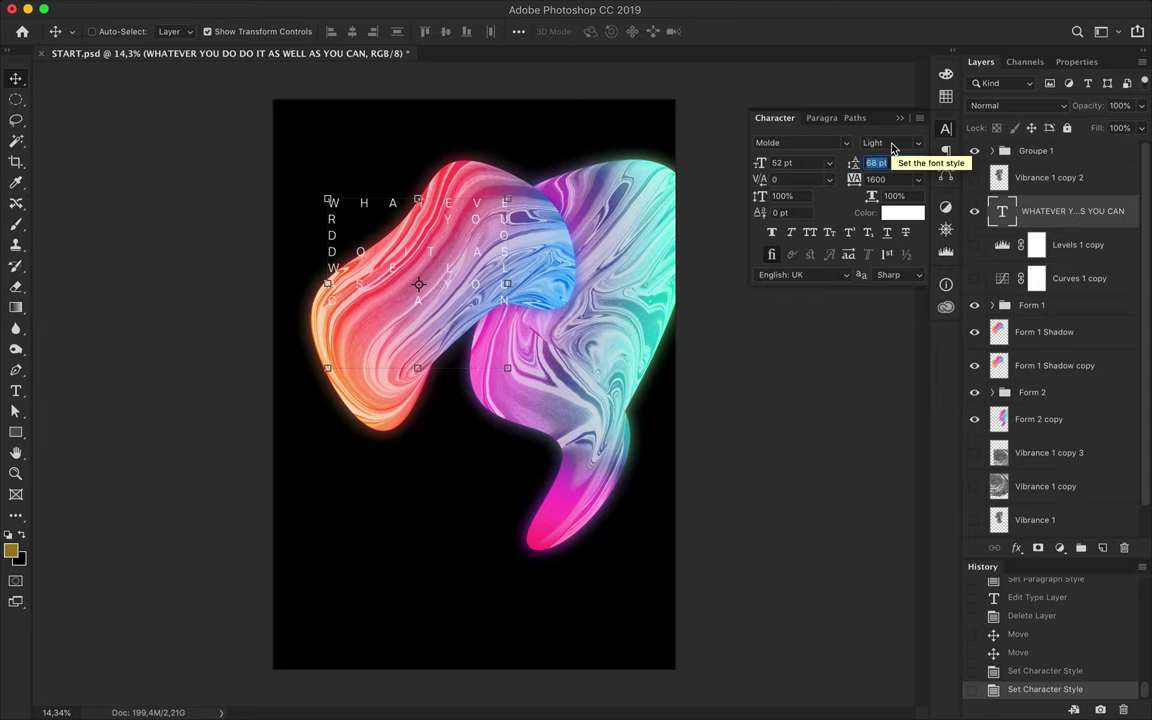
- Justify all tagline lines and set its letter tracking to 1200
{"action": "left_click", "coordinate": [812, 118]}
{"action": "left_click", "coordinate": [858, 144]}
{"action": "left_click", "coordinate": [770, 118]}
{"action": "left_click", "coordinate": [877, 179]}
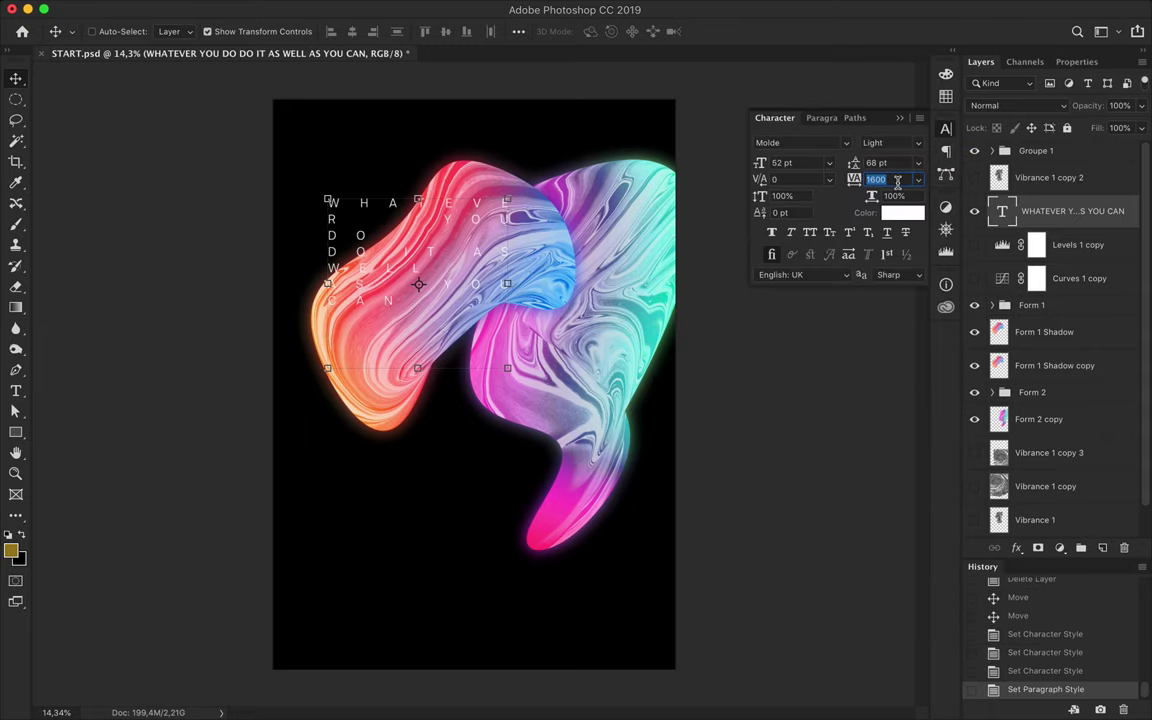
{"action": "type", "text": "1200"}
{"action": "key", "text": "Return"}
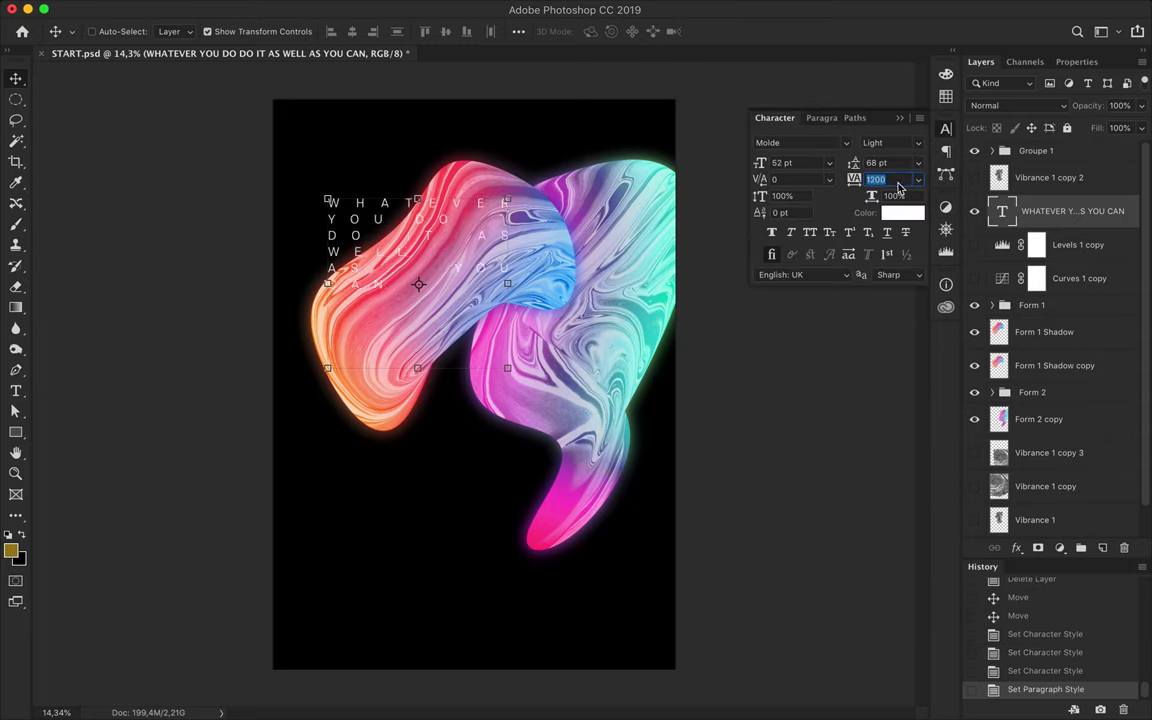
{"action": "left_click", "coordinate": [812, 118]}
{"action": "left_click", "coordinate": [878, 144]}
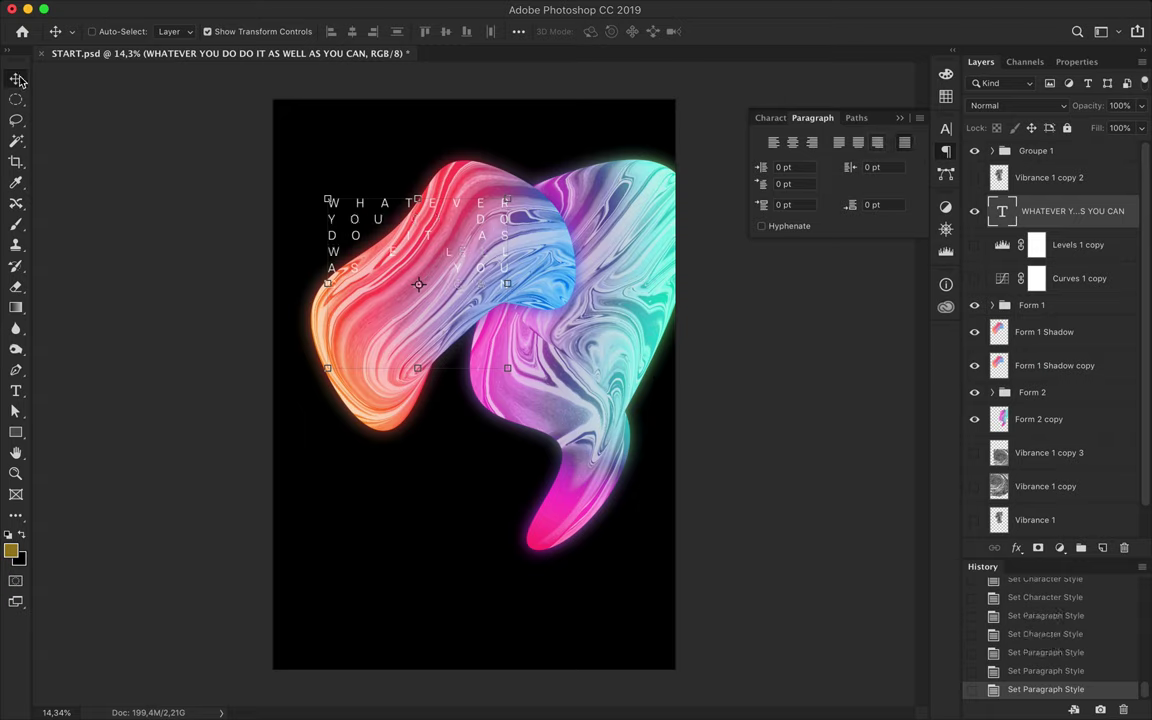
- Position the tagline block in the lower-left of the poster beneath the marble shapes
{"action": "left_click_drag", "start_coordinate": [360, 221], "coordinate": [345, 492]}
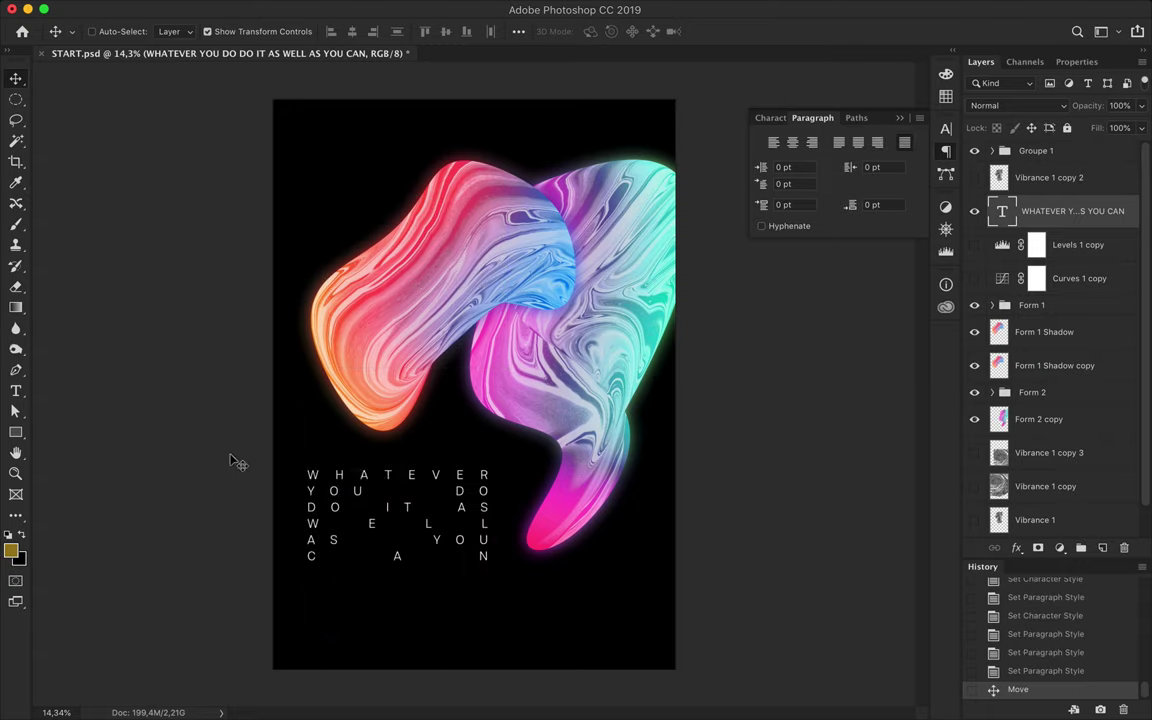
{"action": "left_click", "coordinate": [777, 118]}
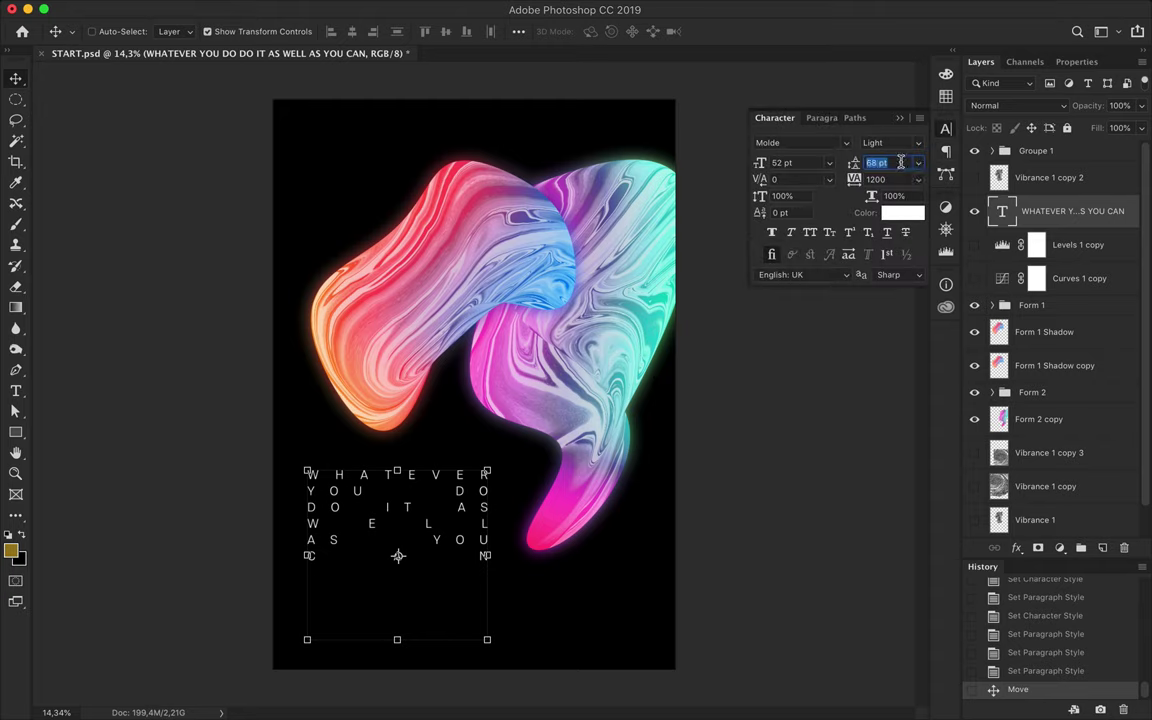
{"action": "left_click", "coordinate": [805, 163]}
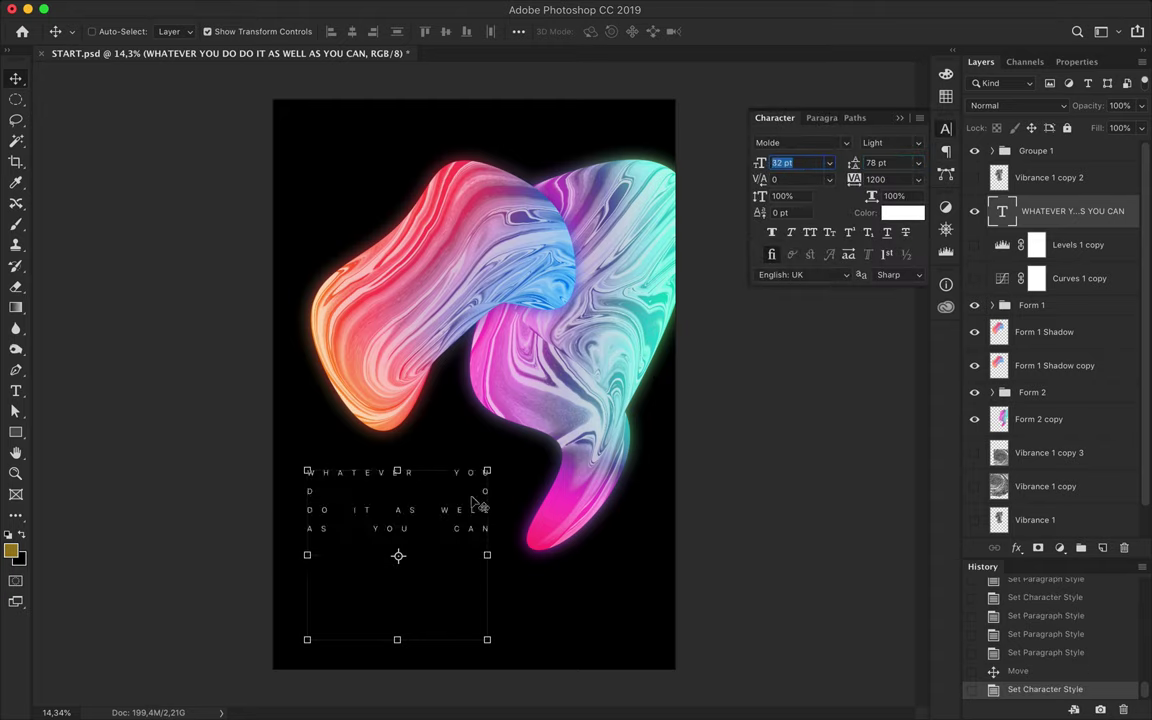
{"action": "mouse_move", "coordinate": [478, 505]}
{"action": "left_mouse_down"}
{"action": "mouse_move", "coordinate": [466, 511]}
{"action": "mouse_move", "coordinate": [477, 503]}
{"action": "left_mouse_up"}
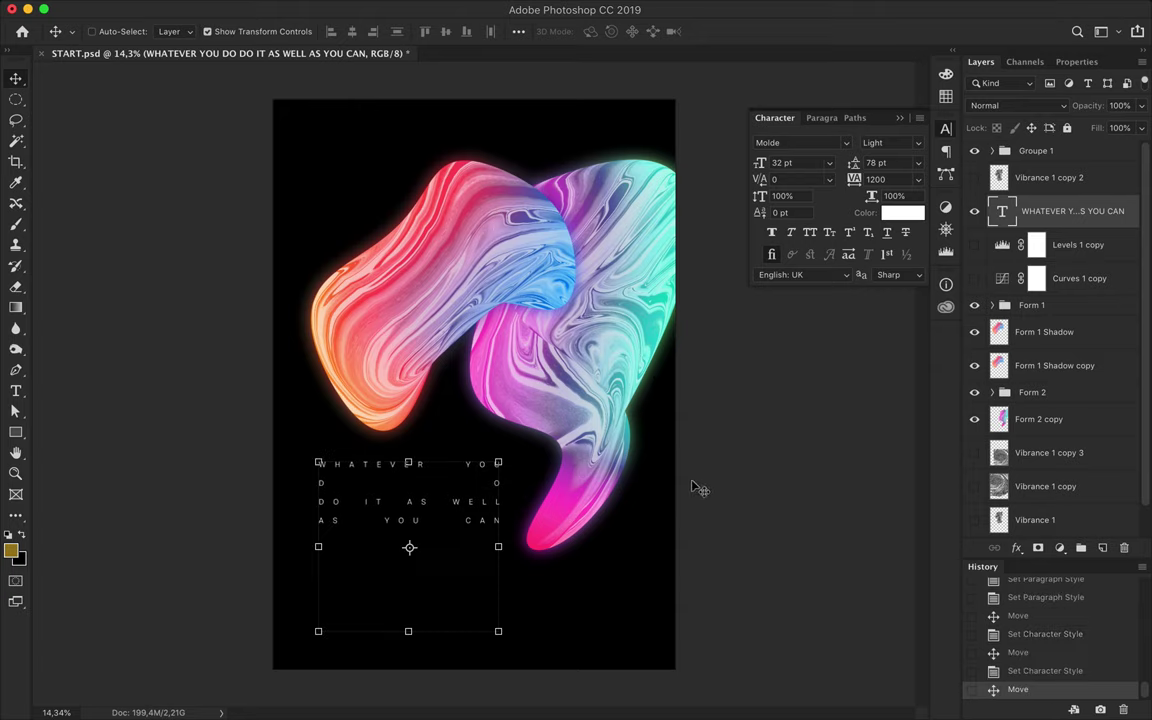
{"action": "left_click", "coordinate": [1035, 150]}
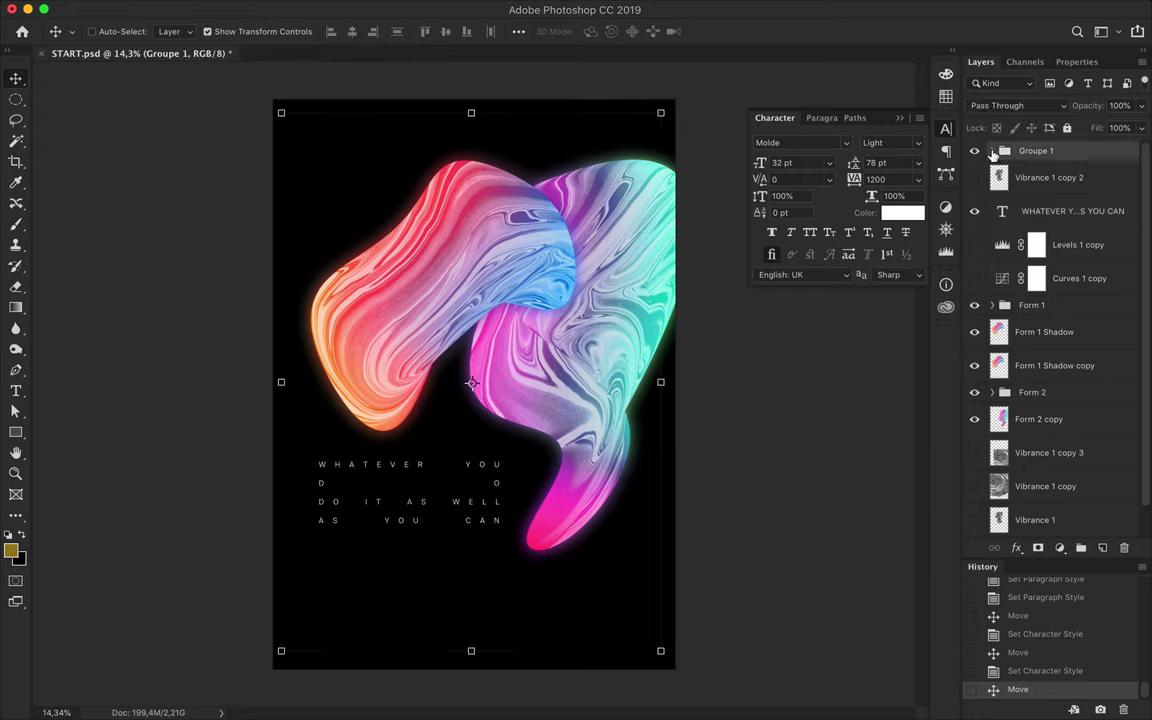
- Expand Groupe 1 and set its poster text colour to white
{"action": "left_click", "coordinate": [991, 150]}
{"action": "key", "text": "t"}
{"action": "left_click", "coordinate": [903, 212]}
{"action": "left_click_drag", "start_coordinate": [625, 196], "coordinate": [594, 194]}
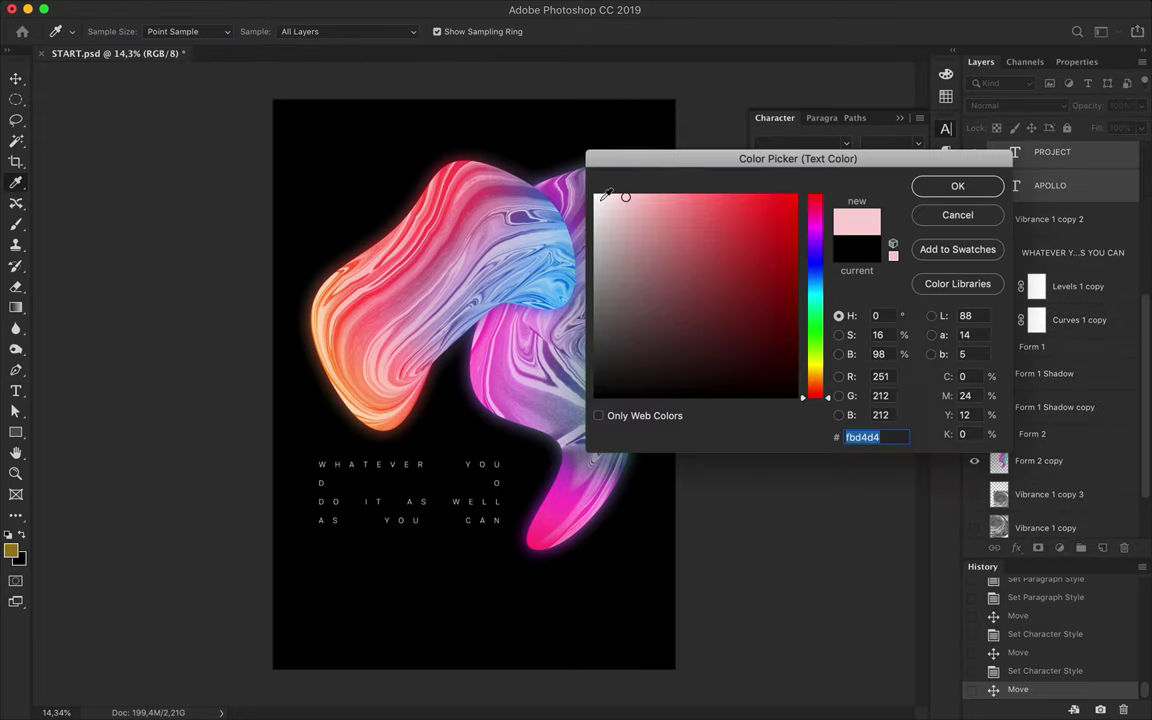
{"action": "key", "text": "Return"}
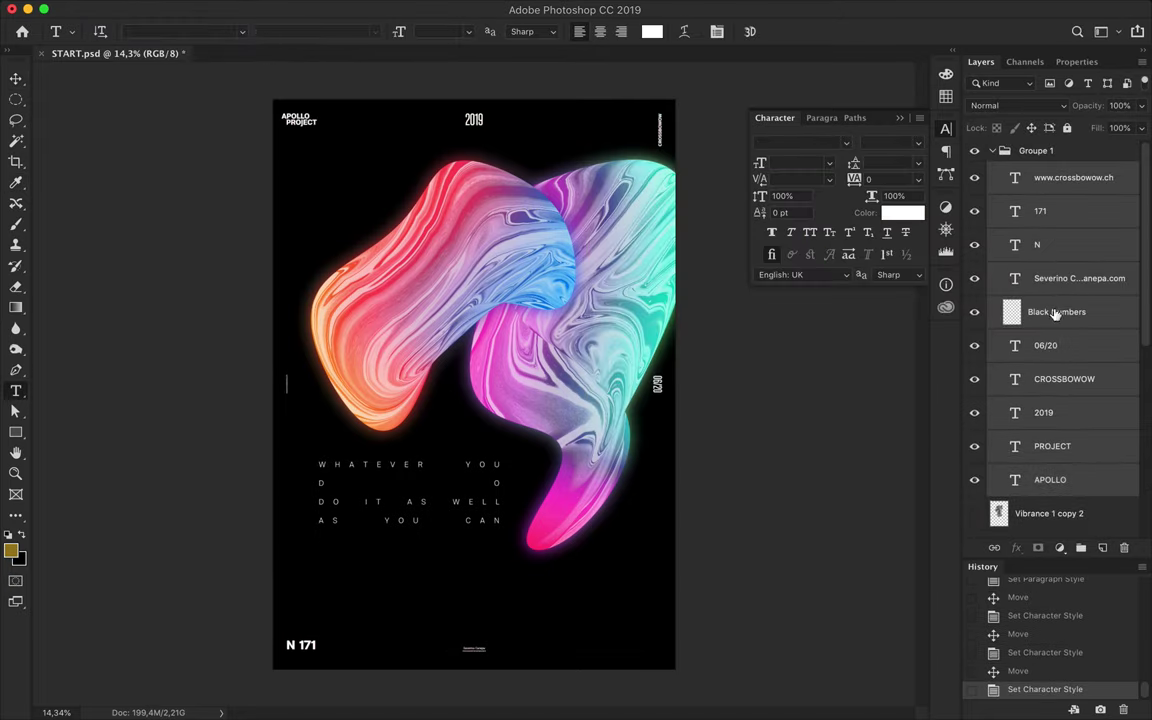
- Paint the Black Numbers layer white through its selection, then clear the selection
{"action": "left_click", "coordinate": [1011, 312], "text": "super"}
{"action": "key", "text": "b"}
{"action": "key", "text": "d"}
{"action": "left_click", "coordinate": [20, 538]}
{"action": "left_click_drag", "start_coordinate": [257, 610], "coordinate": [700, 640]}
{"action": "key", "text": "v"}
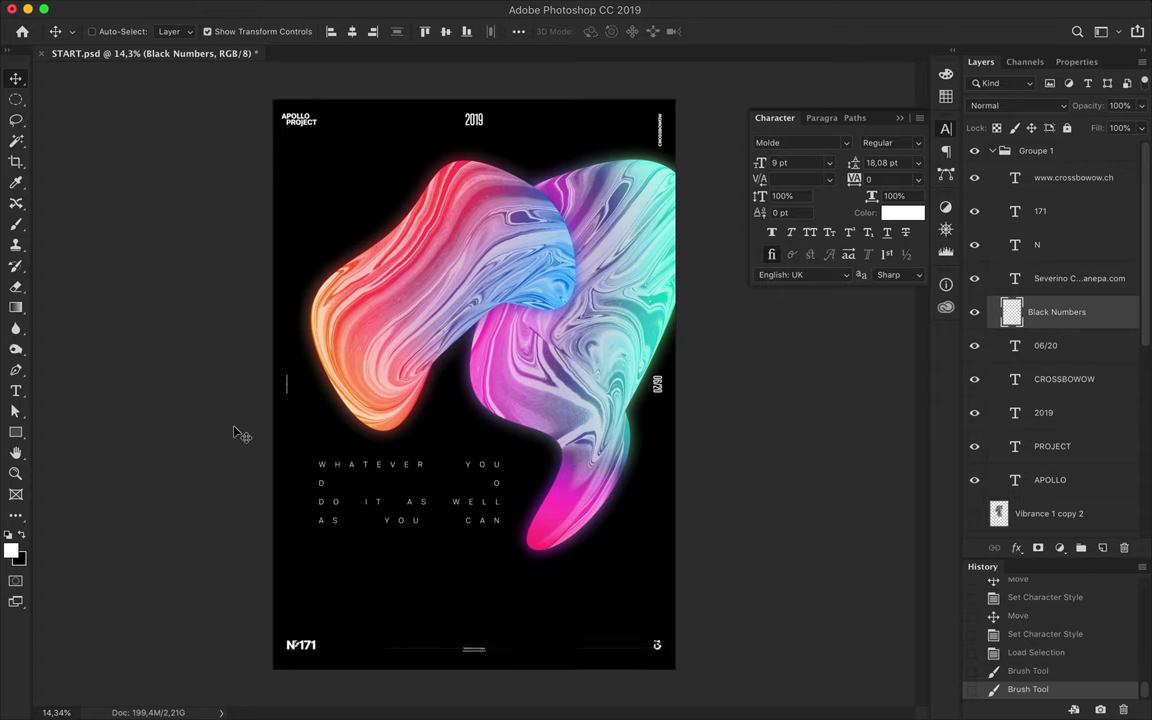
{"action": "key", "text": "m"}
{"action": "key", "text": "ctrl+d"}
{"action": "key", "text": "u"}
{"action": "left_click", "coordinate": [177, 31]}
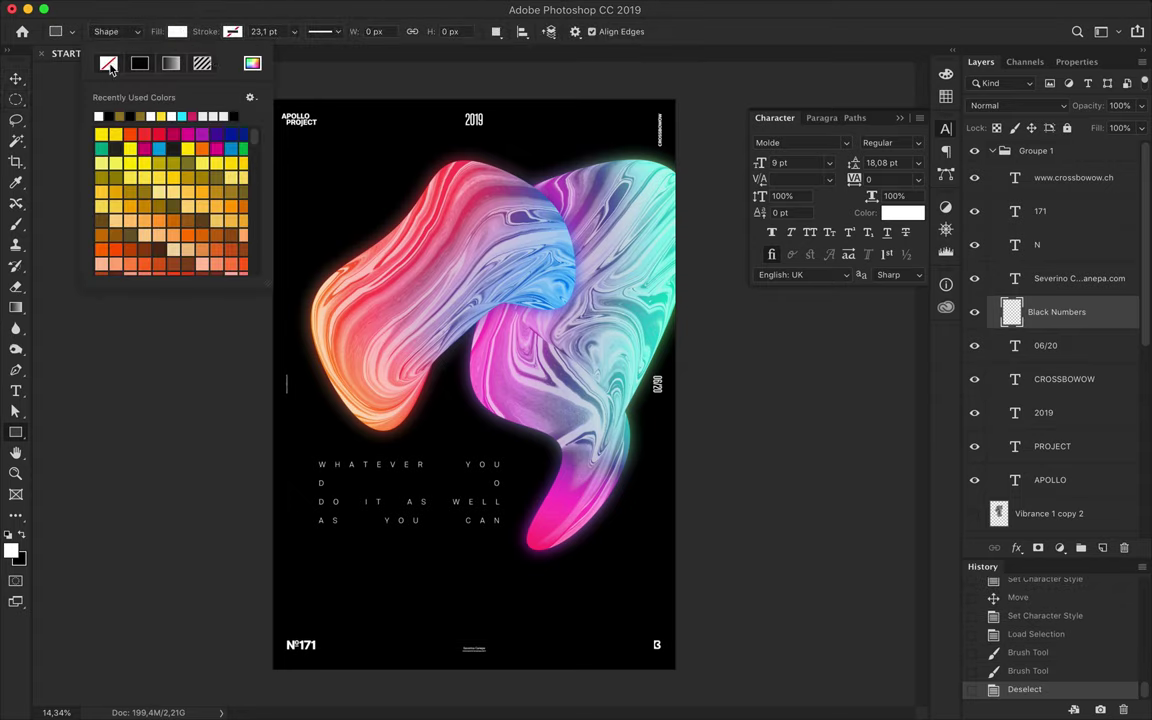
- Draw an unfilled white-outlined rectangle across the marble shapes and shorten its height
{"action": "left_click", "coordinate": [109, 64]}
{"action": "left_click_drag", "start_coordinate": [390, 190], "coordinate": [729, 386]}
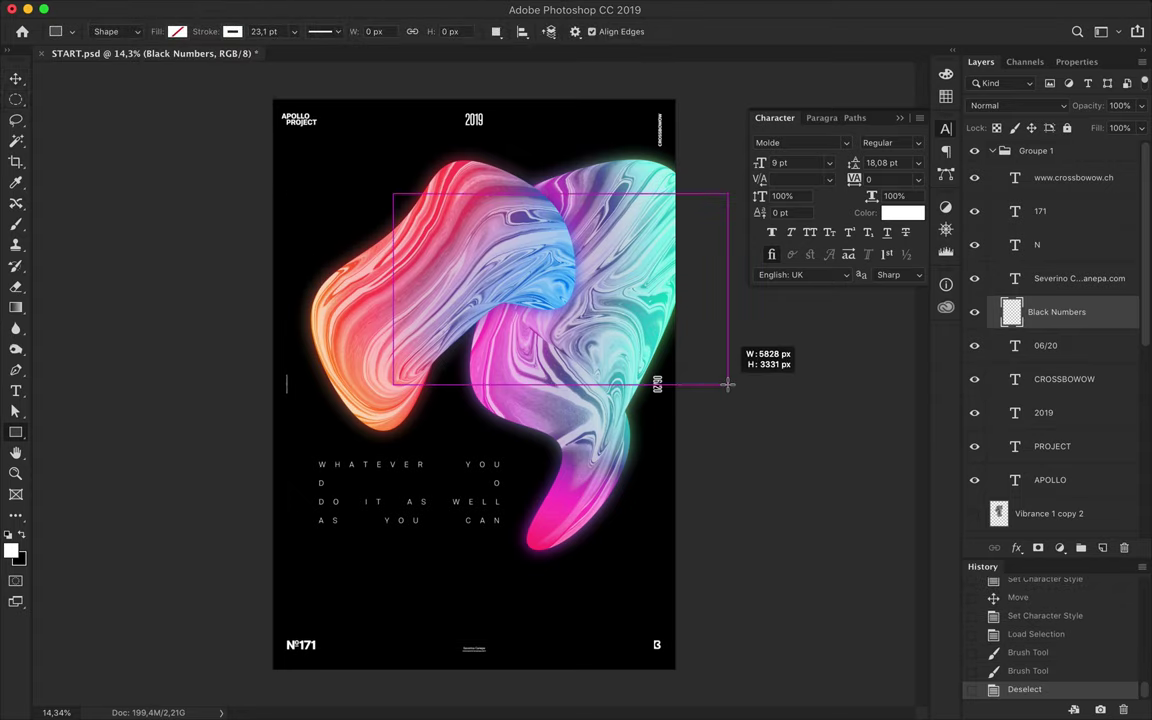
{"action": "key", "text": "ctrl+t"}
{"action": "left_click_drag", "start_coordinate": [560, 386], "coordinate": [561, 359]}
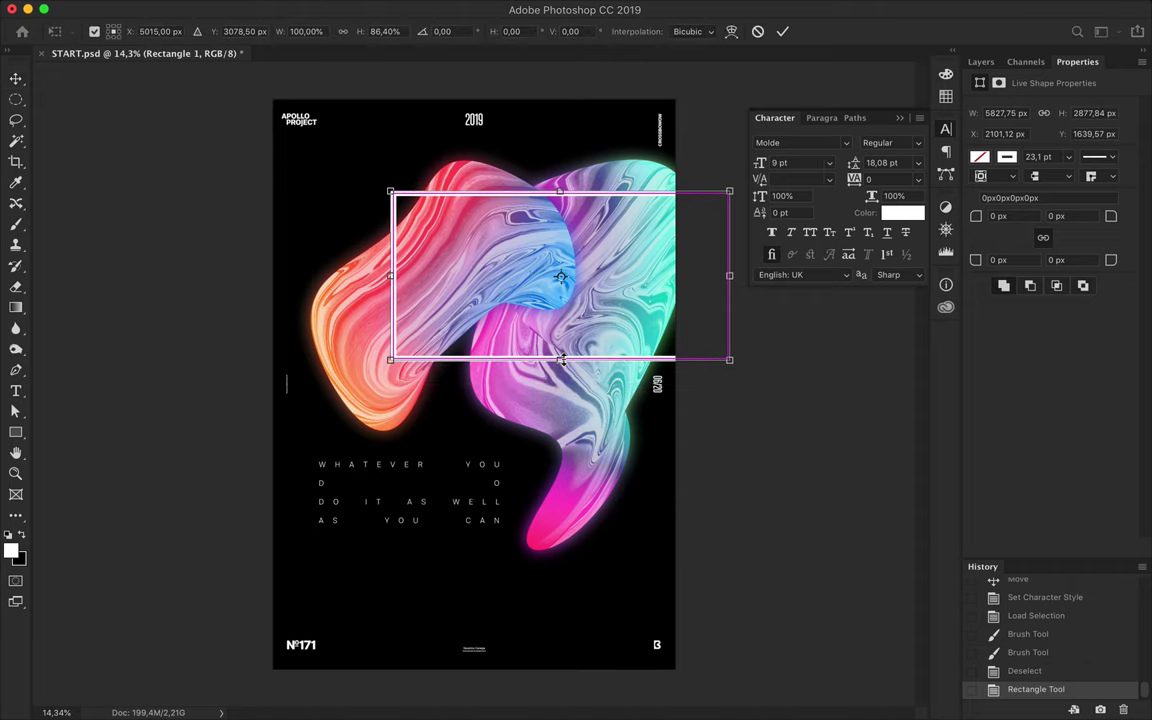
{"action": "key", "text": "Return"}
- Move the rectangle layer lower, rasterize it, and load the right Form 2 marble as a selection
{"action": "left_click", "coordinate": [981, 61]}
{"action": "left_click_drag", "start_coordinate": [1040, 303], "coordinate": [1040, 520]}
{"action": "right_click", "coordinate": [1050, 433]}
{"action": "left_click", "coordinate": [905, 257]}
{"action": "scroll", "coordinate": [1030, 340], "scroll_direction": "down", "scroll_amount": 3}
{"action": "left_click", "coordinate": [992, 398]}
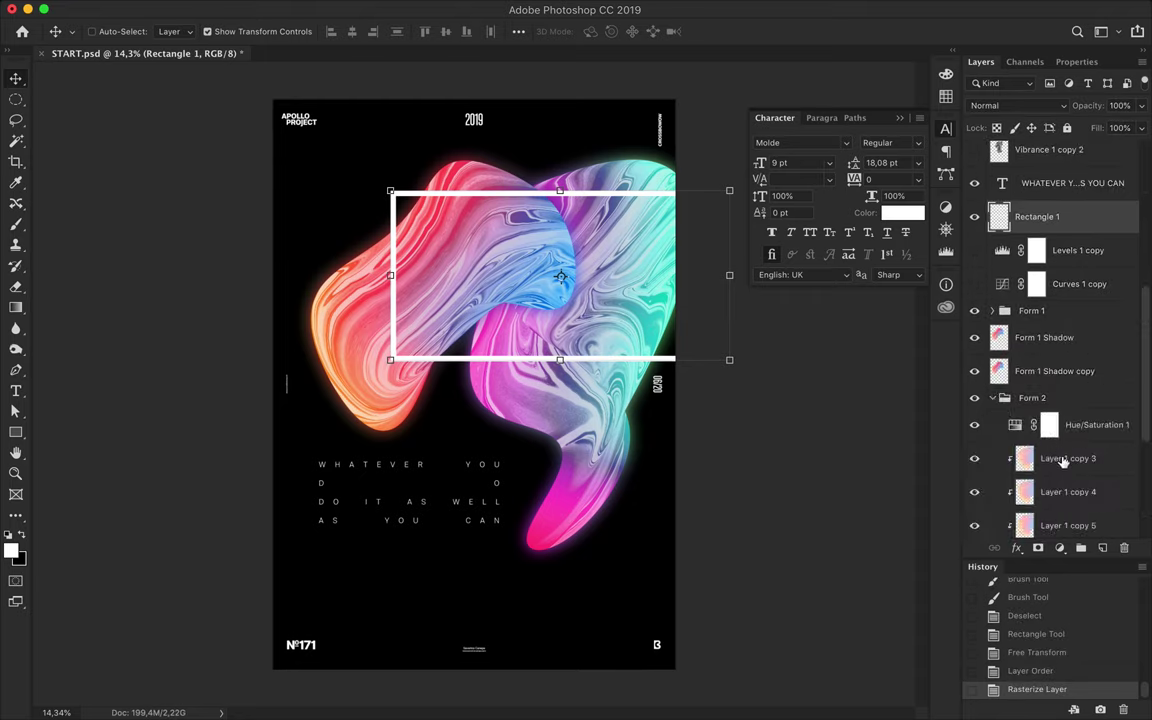
{"action": "scroll", "coordinate": [1040, 400], "scroll_direction": "down", "scroll_amount": 3}
{"action": "left_click", "coordinate": [1012, 466], "text": "ctrl"}
- Erase the rectangle outline where it crosses the right marble form
{"action": "key", "text": "e"}
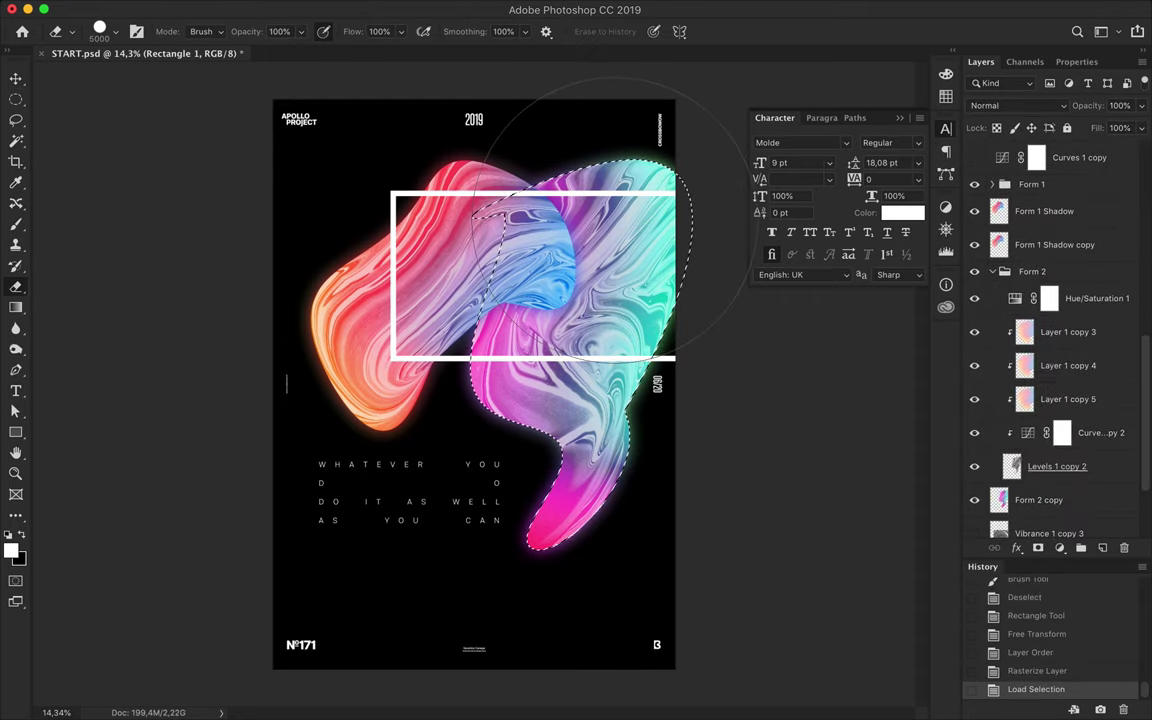
{"action": "left_click_drag", "start_coordinate": [590, 290], "coordinate": [570, 375]}
{"action": "left_click_drag", "start_coordinate": [570, 365], "coordinate": [645, 362]}
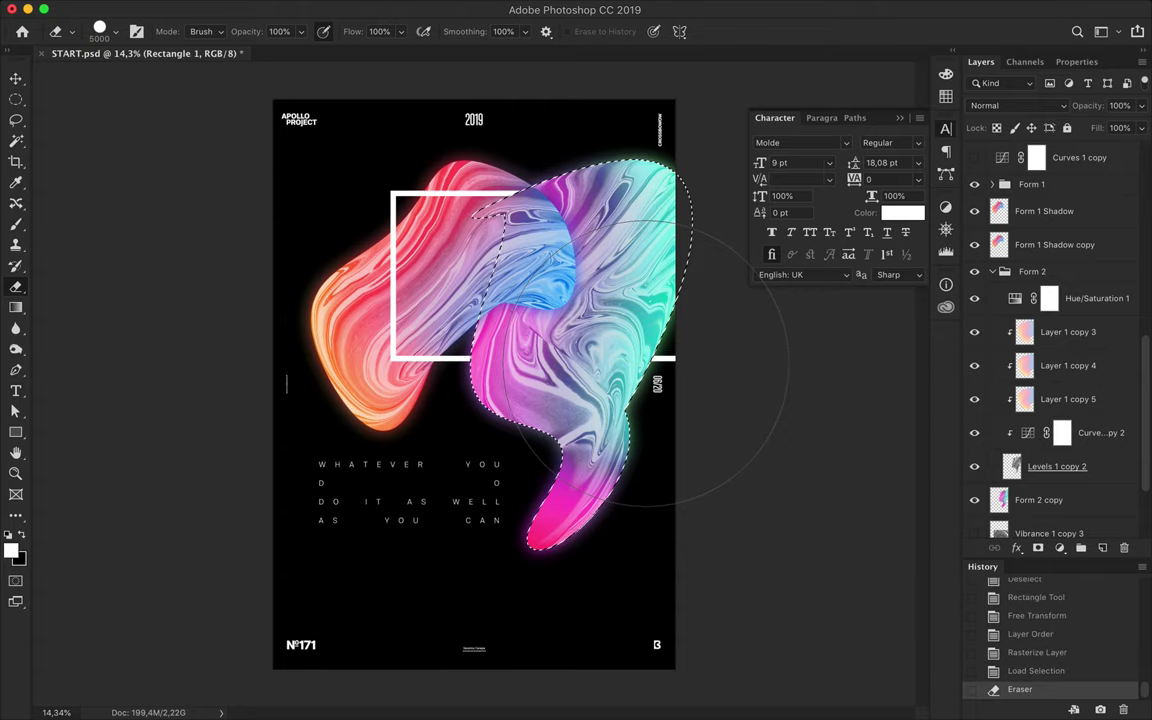
{"action": "scroll", "coordinate": [1054, 334], "scroll_direction": "up", "scroll_amount": 1}
{"action": "scroll", "coordinate": [1040, 280], "scroll_direction": "up", "scroll_amount": 2}
{"action": "scroll", "coordinate": [1040, 288], "scroll_direction": "up", "scroll_amount": 3}
{"action": "scroll", "coordinate": [1040, 288], "scroll_direction": "down", "scroll_amount": 1}
{"action": "scroll", "coordinate": [1040, 288], "scroll_direction": "down", "scroll_amount": 3}
- Erase the rectangle where it overlaps the left Form 1 marble, then clear the selection
{"action": "left_click", "coordinate": [992, 247]}
{"action": "left_click", "coordinate": [1011, 408], "text": "ctrl"}
{"action": "left_click_drag", "start_coordinate": [558, 238], "coordinate": [622, 243]}
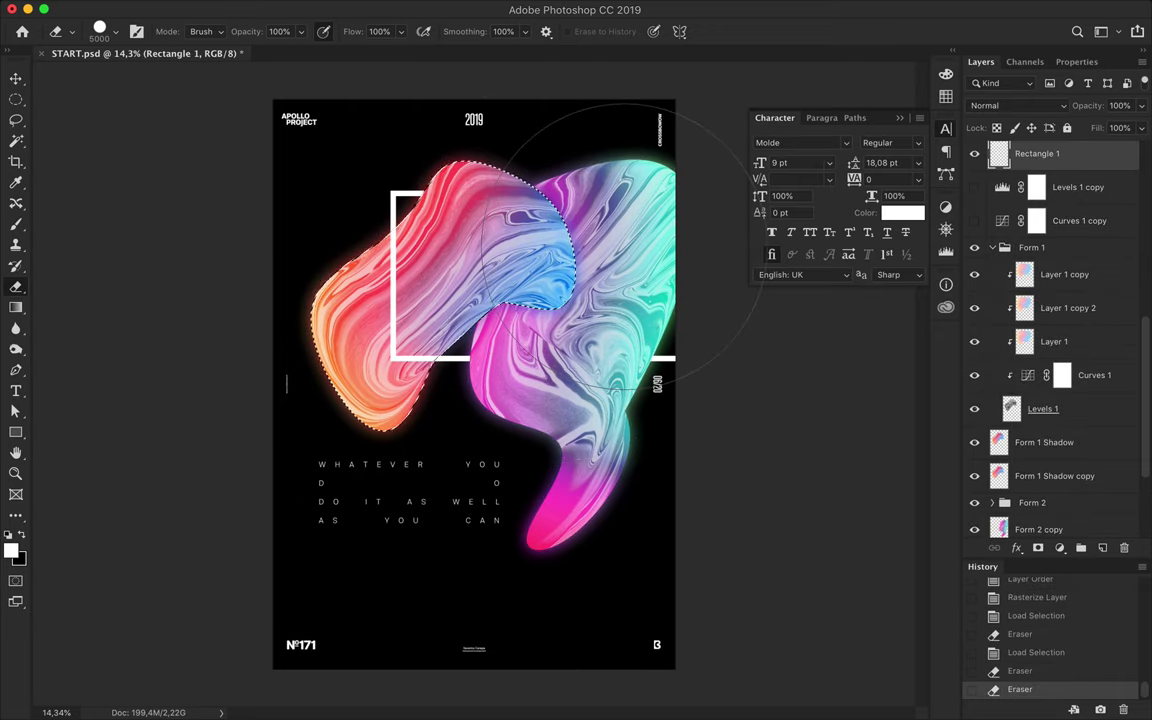
{"action": "key", "text": "ctrl+alt+z"}
{"action": "key", "text": "ctrl+alt+z"}
{"action": "key", "text": "ctrl+alt+z"}
{"action": "key", "text": "ctrl+alt+z"}
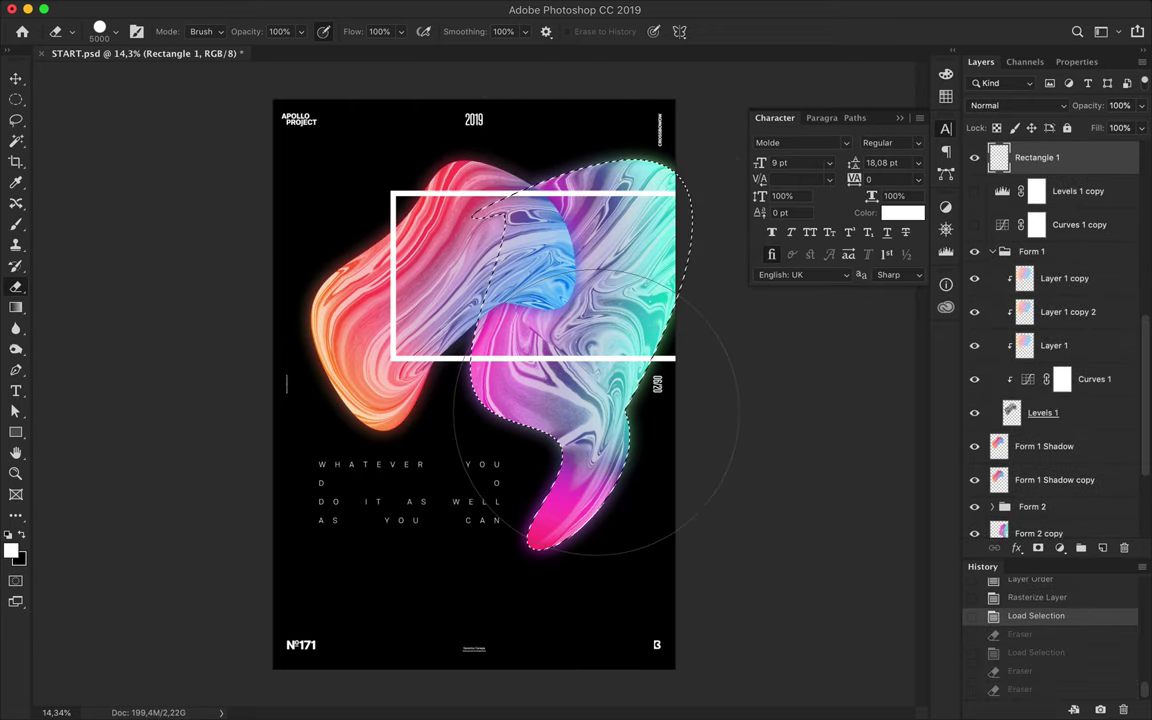
{"action": "left_click", "coordinate": [596, 411]}
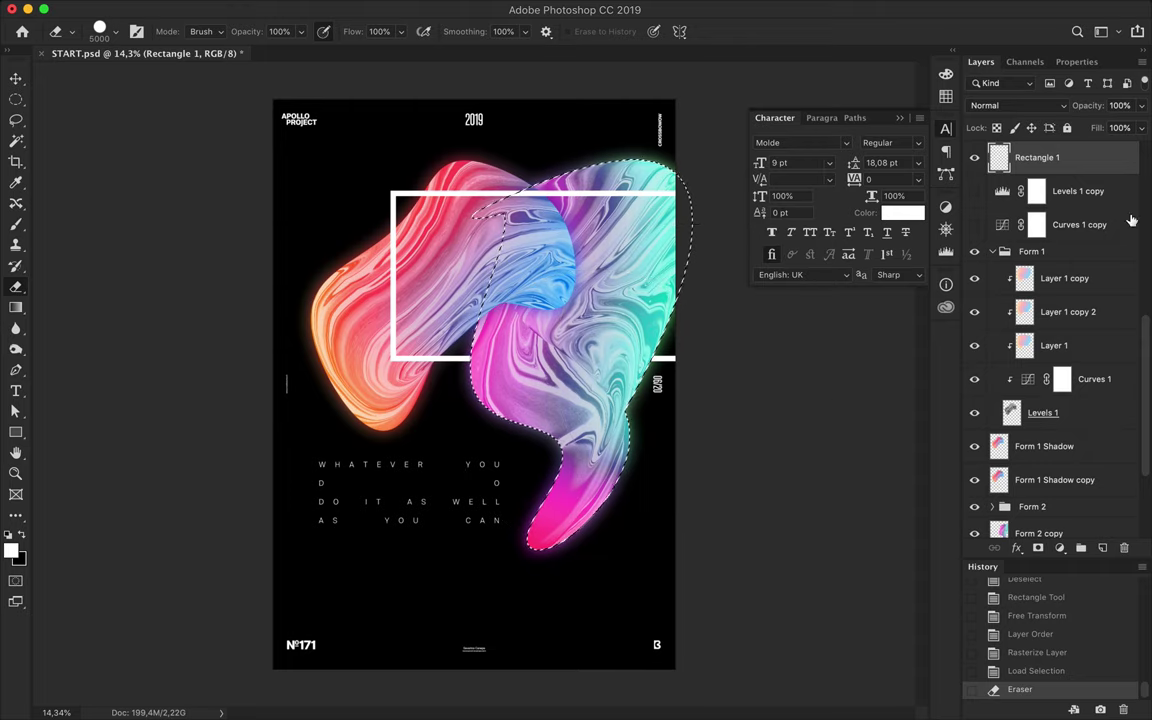
{"action": "left_click", "coordinate": [1012, 420], "text": "ctrl"}
{"action": "left_click_drag", "start_coordinate": [501, 206], "coordinate": [532, 141]}
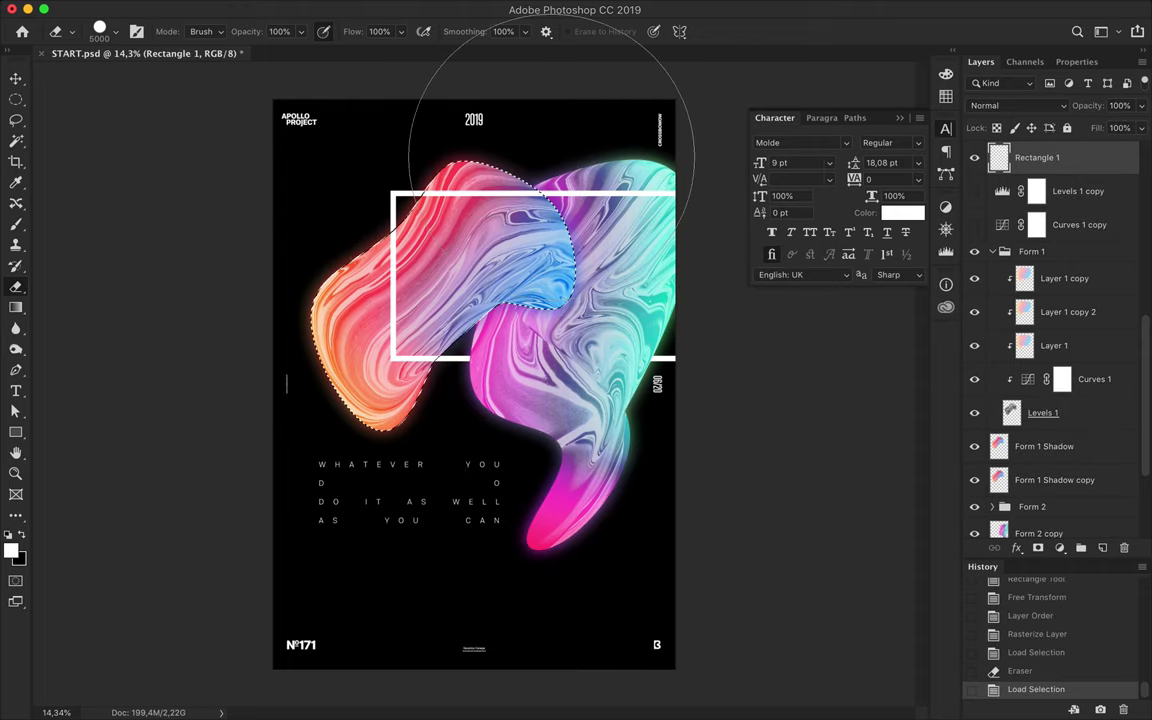
{"action": "key", "text": "m"}
{"action": "left_click", "coordinate": [180, 196]}
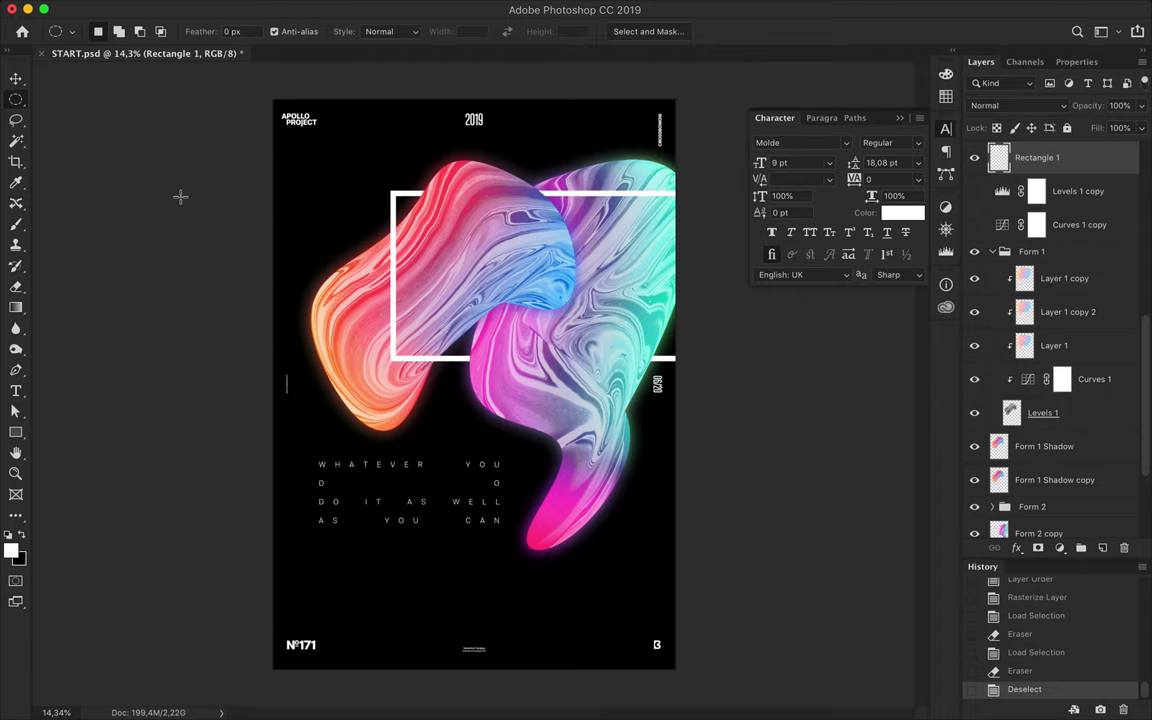
- Draw a short 1 pt accent line beside the left marble form with the Pen tool
{"action": "key", "text": "p"}
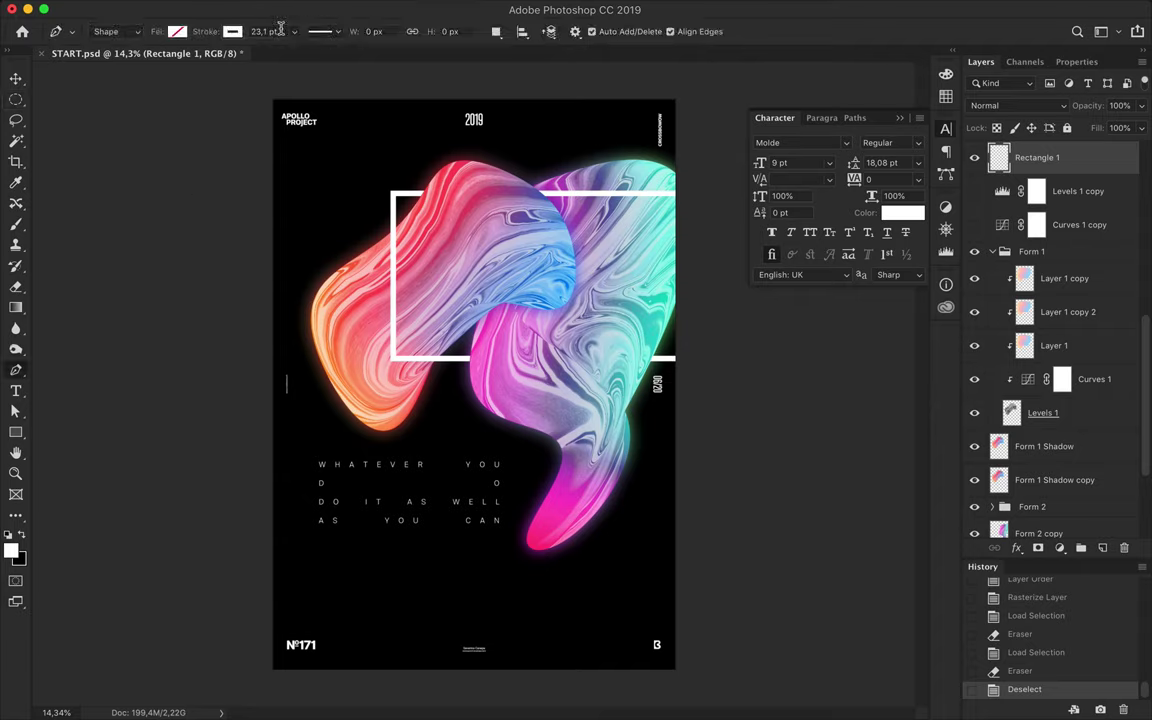
{"action": "left_click", "coordinate": [262, 31]}
{"action": "left_click", "coordinate": [331, 252]}
{"action": "left_click", "coordinate": [356, 270]}
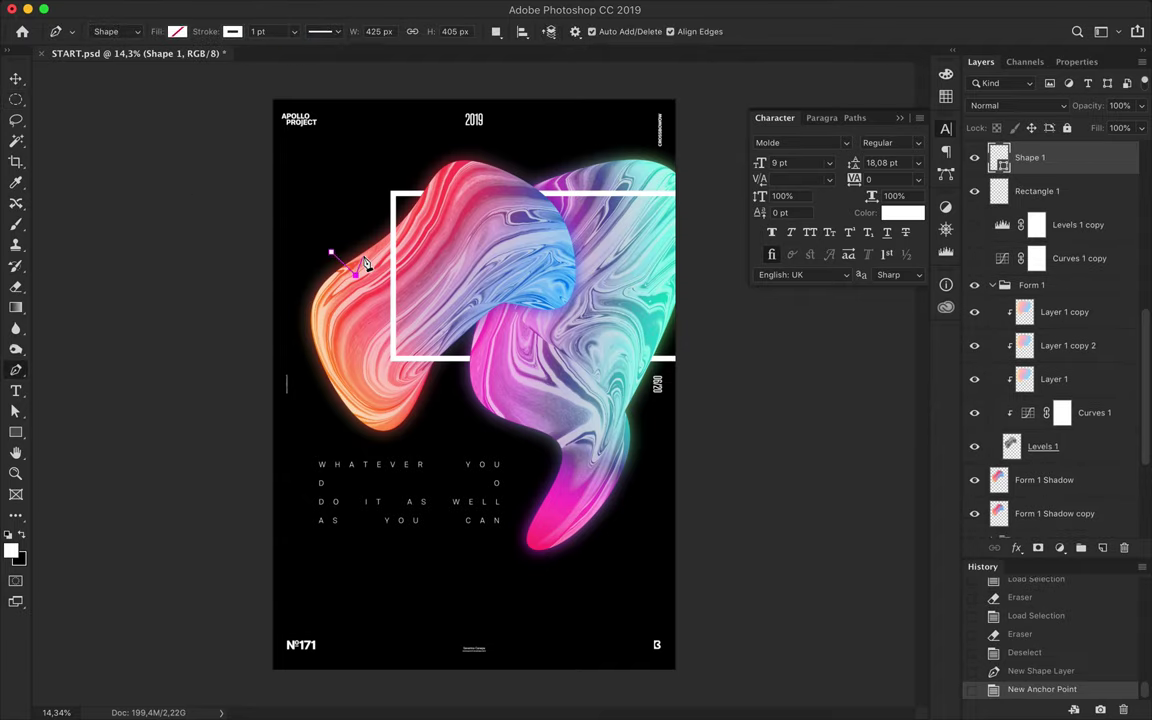
- Group the accent line and name the group 'Lines'
{"action": "key", "text": "v"}
{"action": "left_click", "coordinate": [1053, 186]}
{"action": "left_click", "coordinate": [1050, 160]}
{"action": "key", "text": "ctrl+g"}
{"action": "double_click", "coordinate": [1035, 152]}
{"action": "type", "text": "Lines"}
{"action": "key", "text": "Return"}
- Duplicate the Lines group lower on the poster and rotate the copies
{"action": "scroll", "coordinate": [300, 230], "scroll_direction": "up", "scroll_amount": 1}
{"action": "key", "text": "p"}
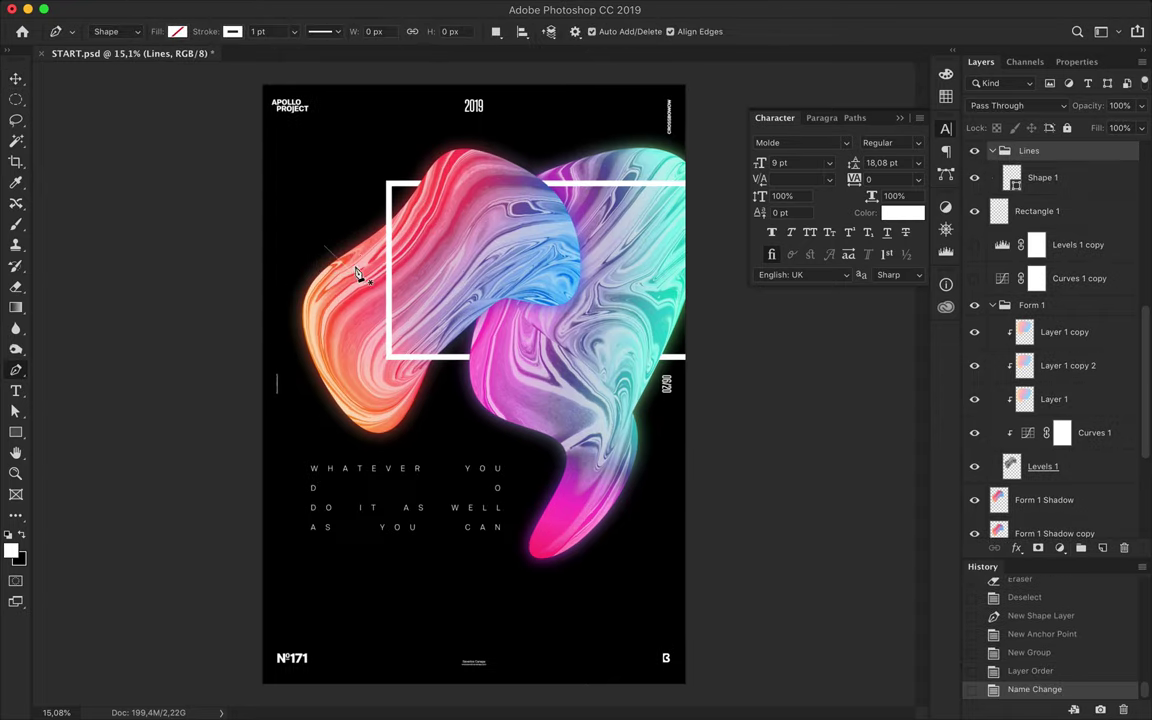
{"action": "key", "text": "v"}
{"action": "scroll", "coordinate": [335, 250], "scroll_direction": "up", "scroll_amount": 1}
{"action": "scroll", "coordinate": [332, 248], "scroll_direction": "up", "scroll_amount": 1}
{"action": "scroll", "coordinate": [328, 246], "scroll_direction": "up", "scroll_amount": 1}
{"action": "mouse_move", "coordinate": [328, 246]}
{"action": "left_mouse_down"}
{"action": "mouse_move", "coordinate": [335, 185]}
{"action": "mouse_move", "coordinate": [292, 258]}
{"action": "mouse_move", "coordinate": [292, 480]}
{"action": "mouse_move", "coordinate": [328, 452]}
{"action": "left_mouse_up"}
{"action": "key", "text": "ctrl+t"}
{"action": "key", "text": "Return"}
{"action": "key", "text": "ctrl+t"}
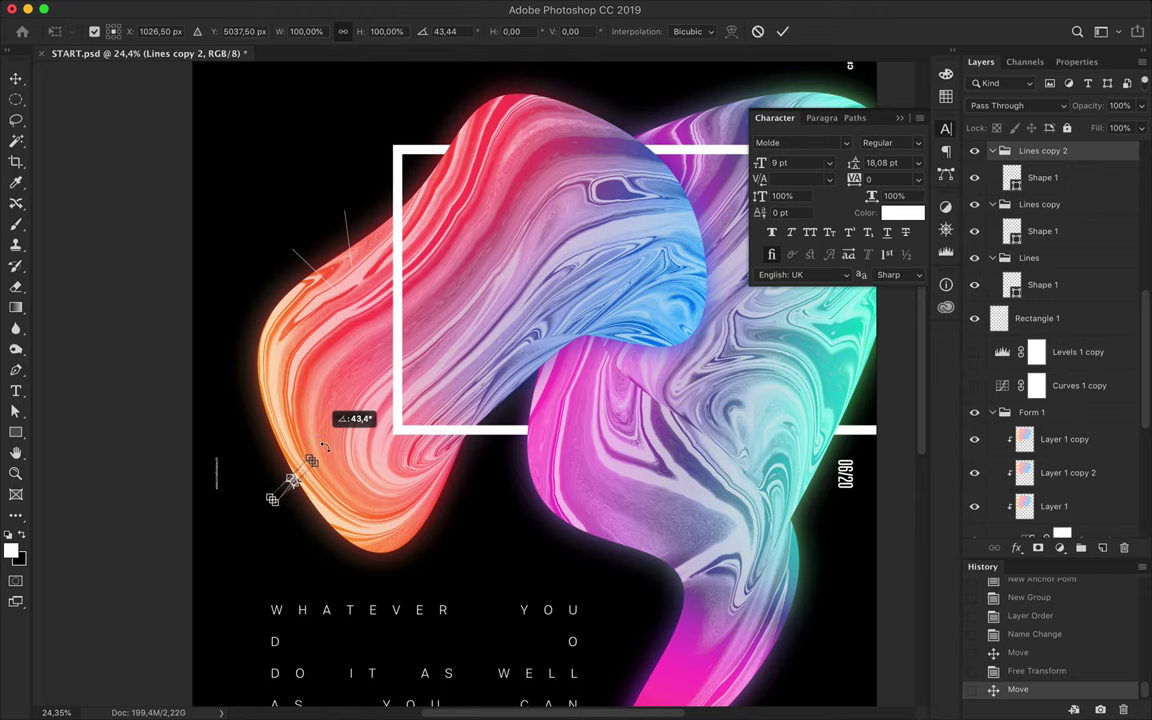
- Place accent line copies on the right and rotate one about 20° near the lower-right form
{"action": "key", "text": "Return"}
{"action": "left_click_drag", "start_coordinate": [283, 489], "coordinate": [795, 545]}
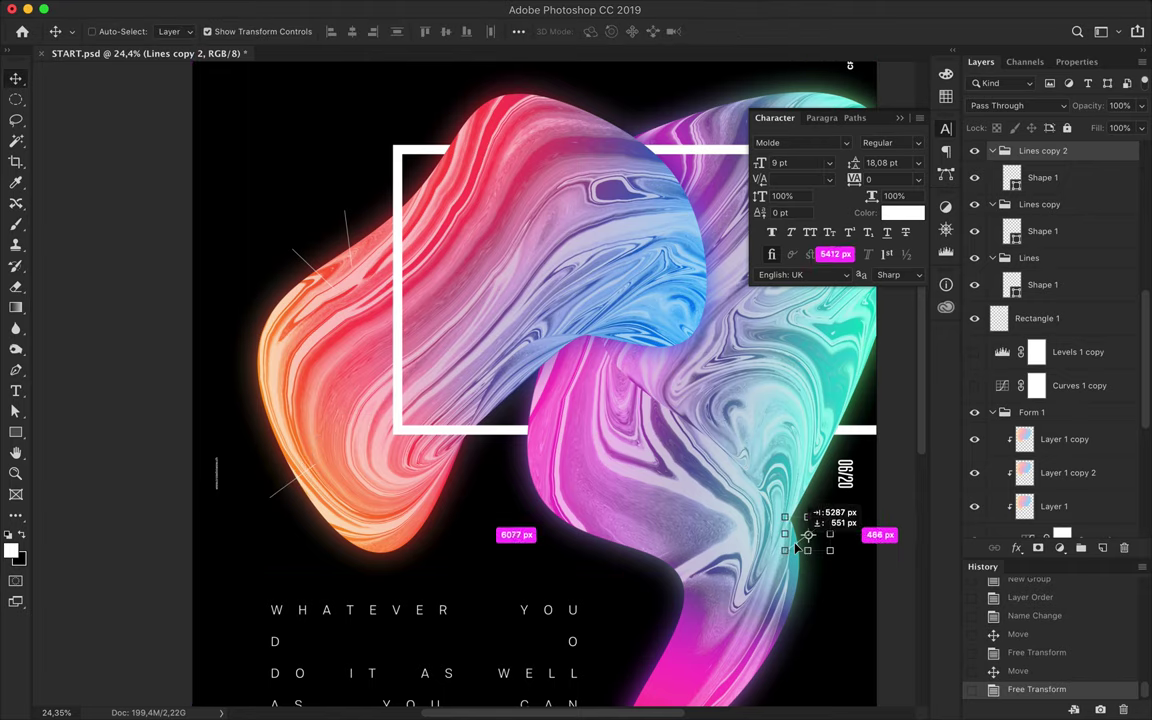
{"action": "left_click", "coordinate": [270, 190]}
{"action": "mouse_move", "coordinate": [283, 200]}
{"action": "left_mouse_down"}
{"action": "mouse_move", "coordinate": [744, 522]}
{"action": "mouse_move", "coordinate": [726, 628]}
{"action": "left_mouse_up"}
{"action": "key", "text": "ctrl+t"}
{"action": "mouse_move", "coordinate": [695, 586]}
{"action": "left_mouse_down"}
{"action": "mouse_move", "coordinate": [712, 577]}
{"action": "mouse_move", "coordinate": [628, 528]}
{"action": "left_mouse_up"}
{"action": "key", "text": "Return"}
- Add further transformed copies of the accent line further right around the pink-and-teal form
{"action": "scroll", "coordinate": [712, 580], "scroll_direction": "down", "scroll_amount": 1}
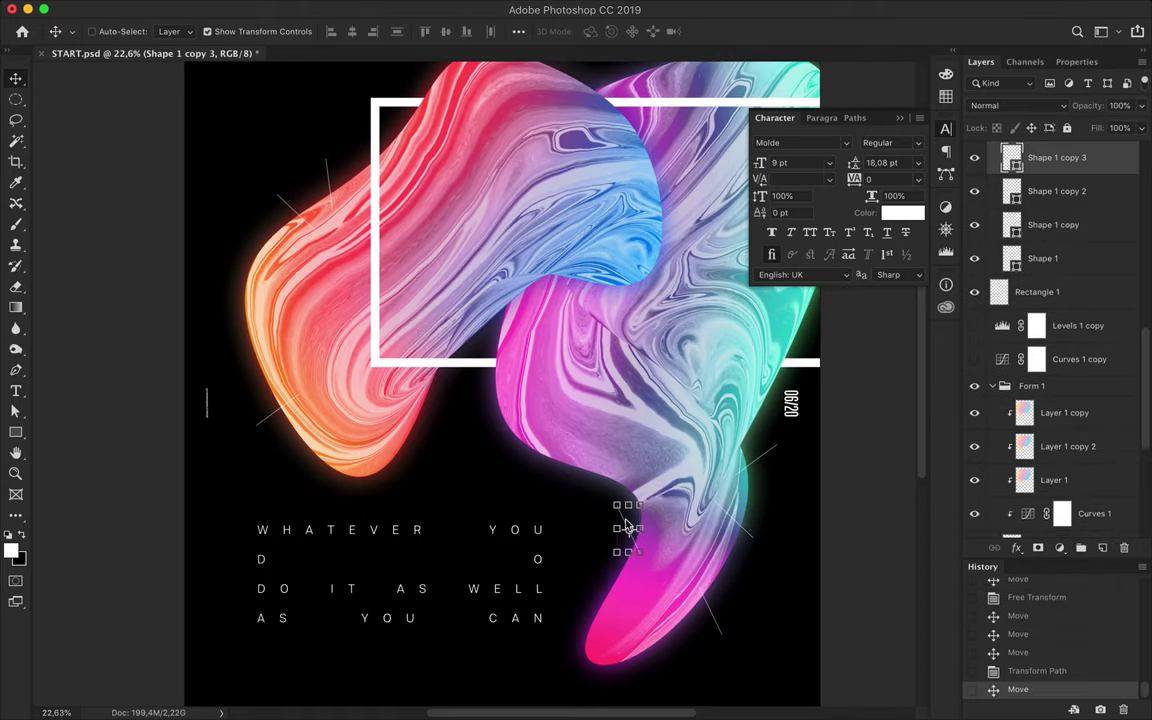
{"action": "key", "text": "ctrl+alt+t"}
{"action": "left_click_drag", "start_coordinate": [607, 530], "coordinate": [724, 566]}
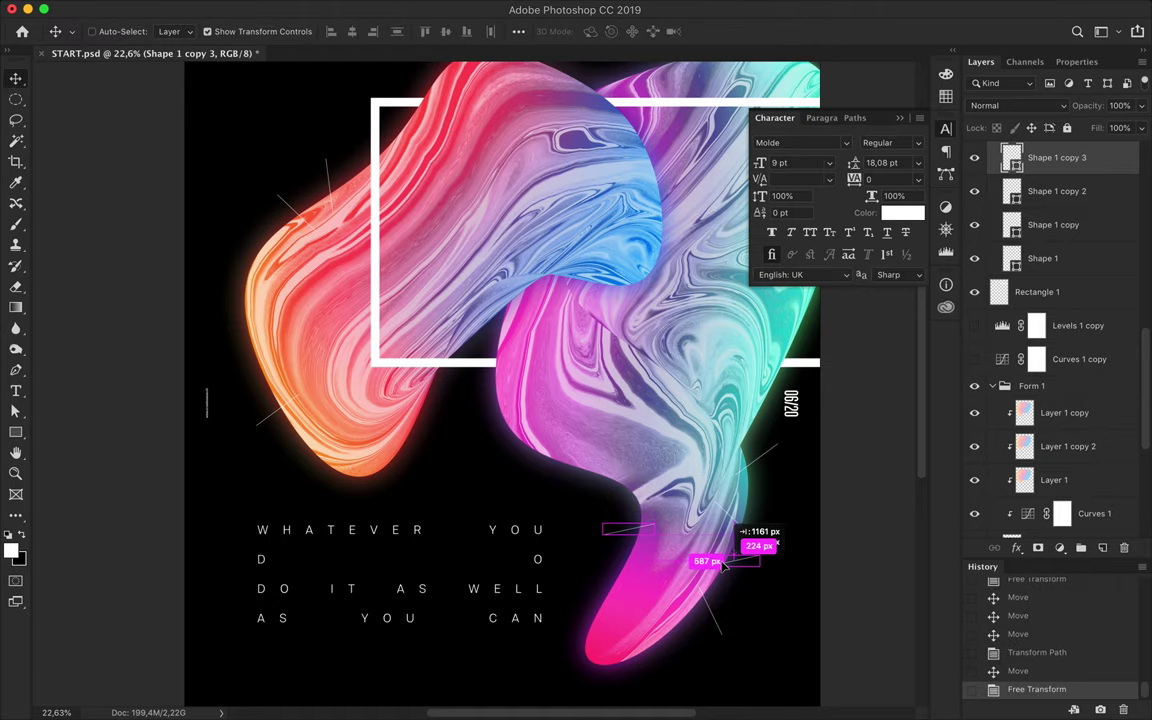
{"action": "key", "text": "Return"}
{"action": "key", "text": "ctrl+alt+t"}
{"action": "key", "text": "Return"}
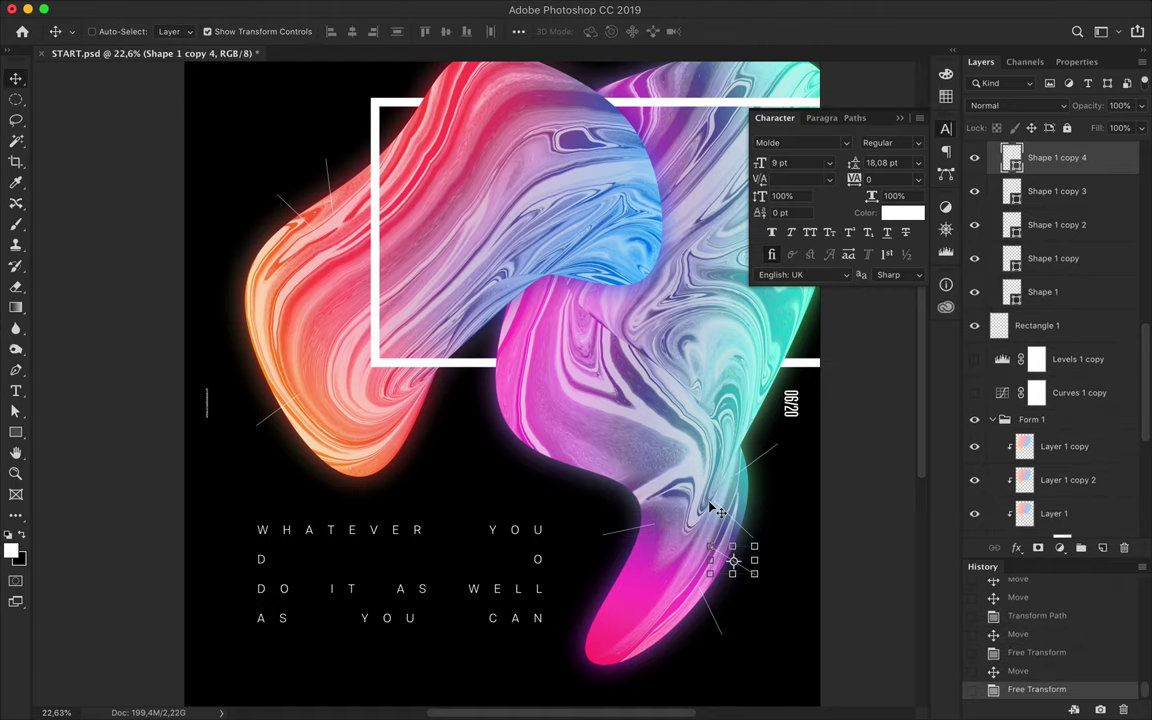
{"action": "scroll", "coordinate": [728, 465], "scroll_direction": "down", "scroll_amount": 1}
{"action": "scroll", "coordinate": [728, 465], "scroll_direction": "down", "scroll_amount": 1}
{"action": "scroll", "coordinate": [716, 257], "scroll_direction": "right", "scroll_amount": 2}
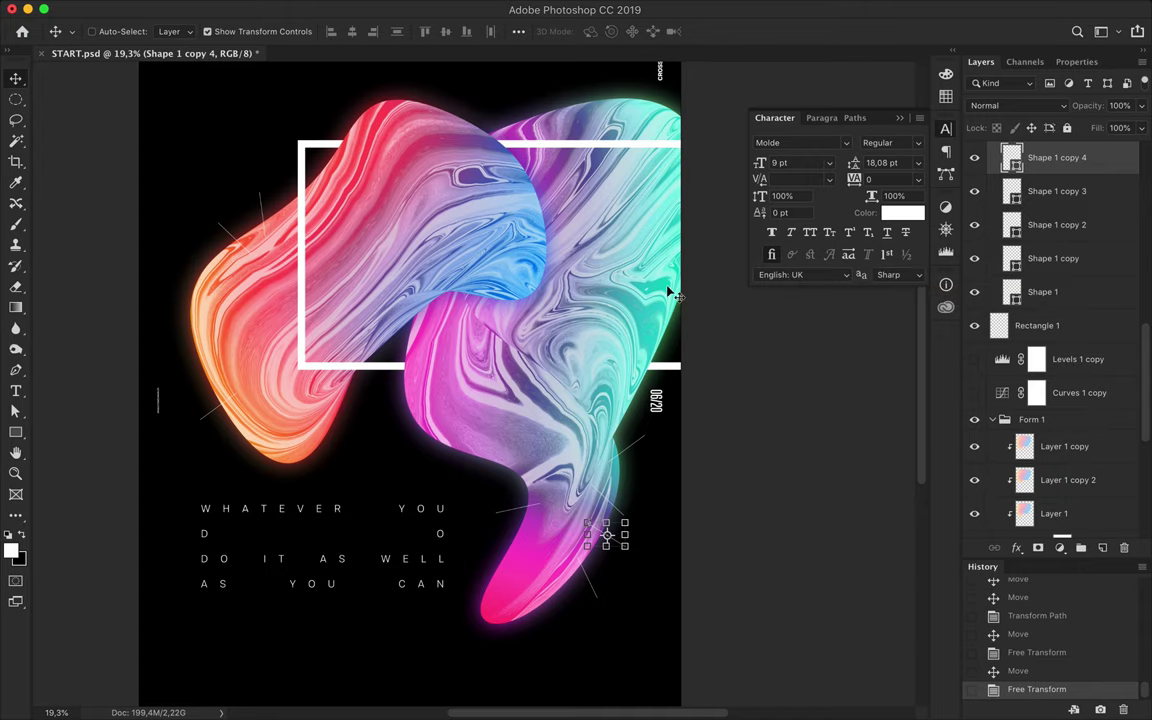
{"action": "scroll", "coordinate": [672, 293], "scroll_direction": "down", "scroll_amount": 1}
{"action": "left_click", "coordinate": [403, 566]}
- Set the tagline font style to UltraLight and adjust its line breaks
{"action": "key", "text": "t"}
{"action": "left_click", "coordinate": [300, 31]}
{"action": "key", "text": "Up"}
{"action": "key", "text": "Up"}
{"action": "left_click", "coordinate": [15, 78]}
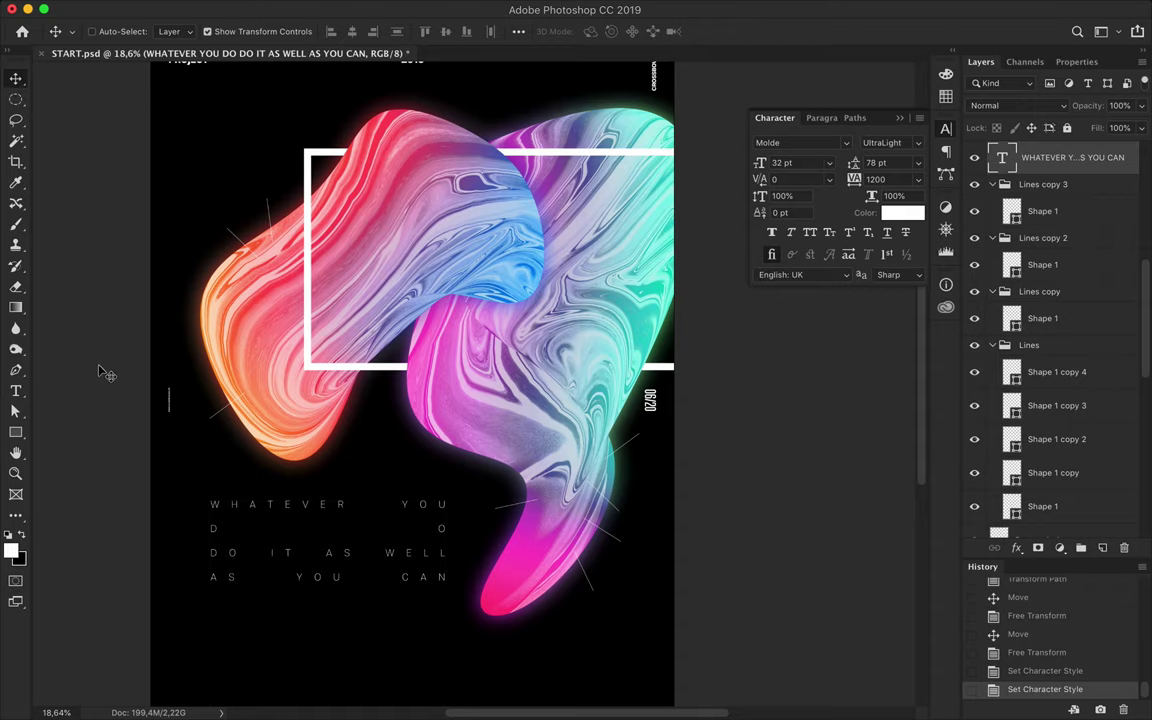
{"action": "key", "text": "t"}
{"action": "left_click", "coordinate": [406, 503]}
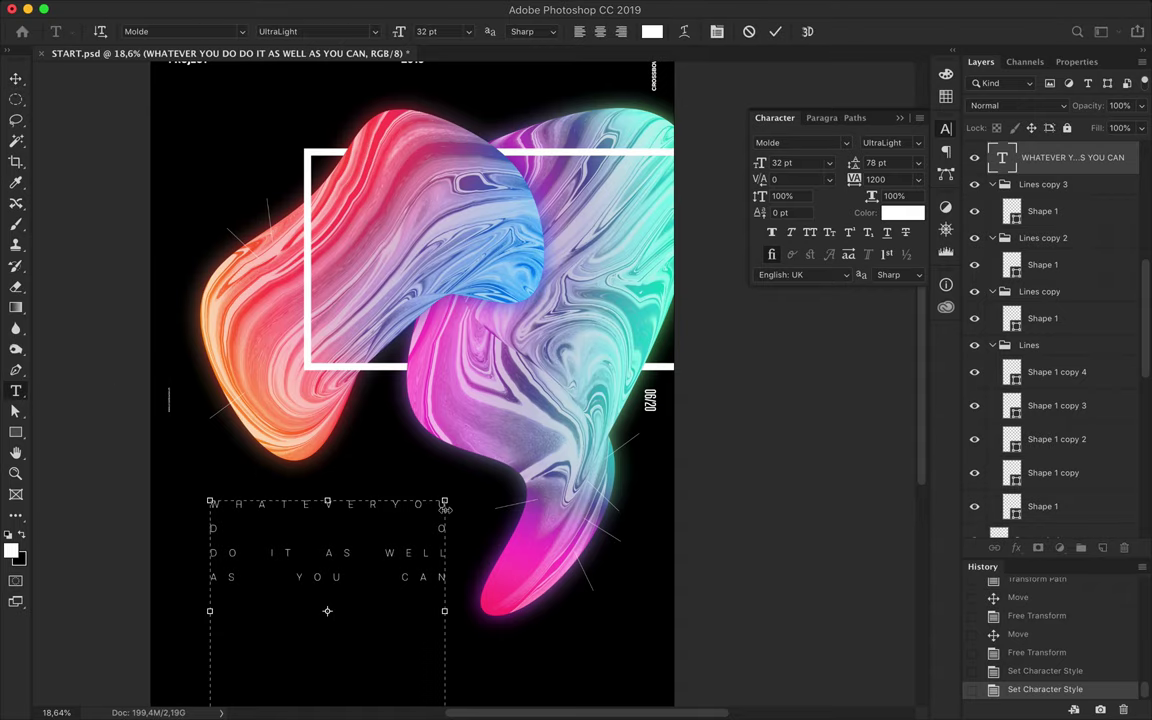
{"action": "left_click", "coordinate": [18, 78]}
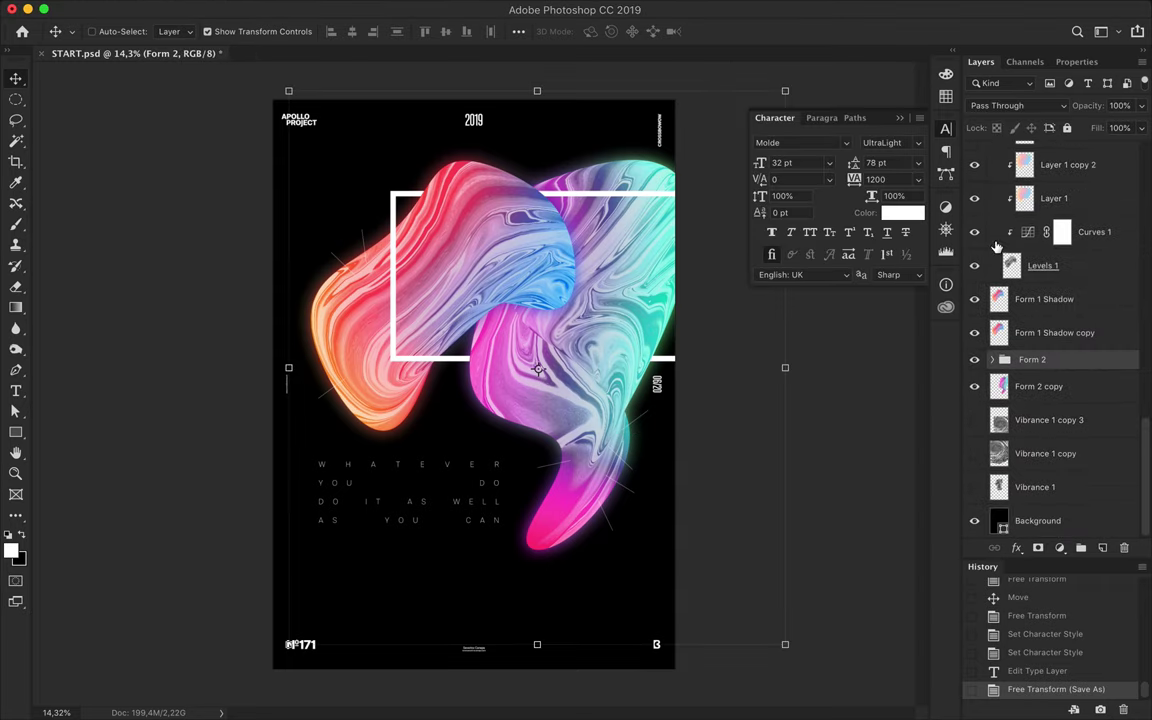
- Move the green Form 2 copy to the lower-left edge, delete the extra layer, and merge the group
{"action": "left_click_drag", "start_coordinate": [1031, 370], "coordinate": [1035, 405]}
{"action": "left_click_drag", "start_coordinate": [413, 593], "coordinate": [268, 596]}
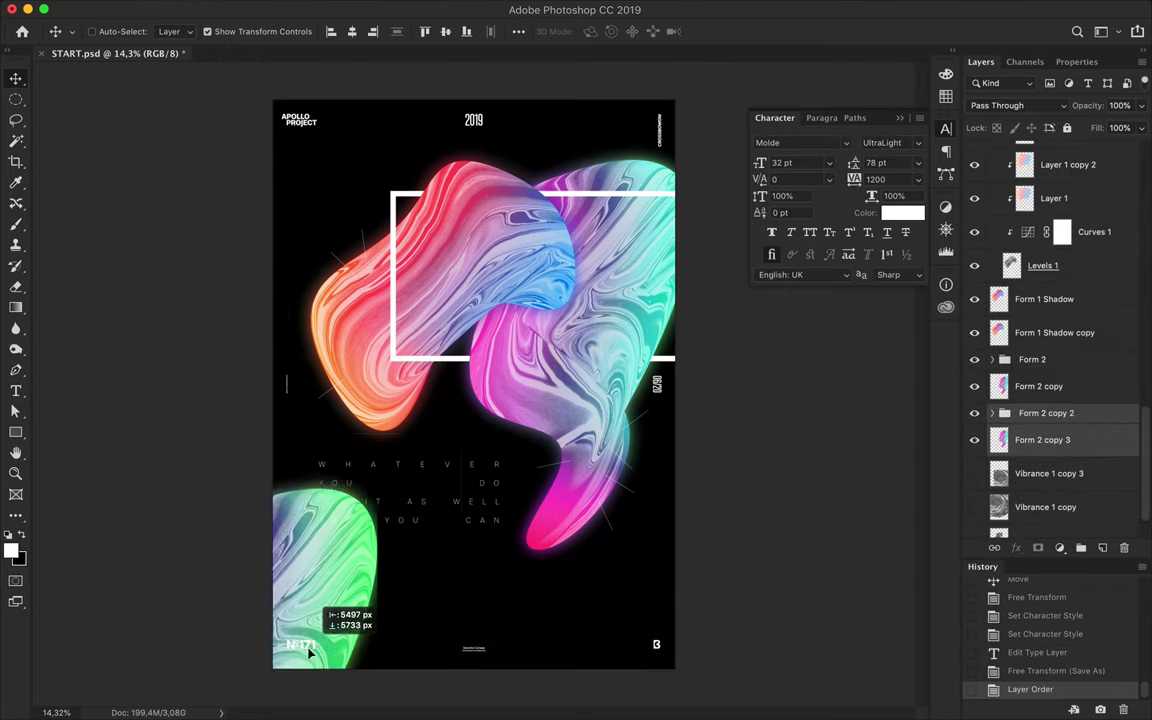
{"action": "mouse_move", "coordinate": [268, 596]}
{"action": "left_mouse_down"}
{"action": "mouse_move", "coordinate": [643, 198]}
{"action": "mouse_move", "coordinate": [280, 540]}
{"action": "left_mouse_up"}
{"action": "key", "text": "Delete"}
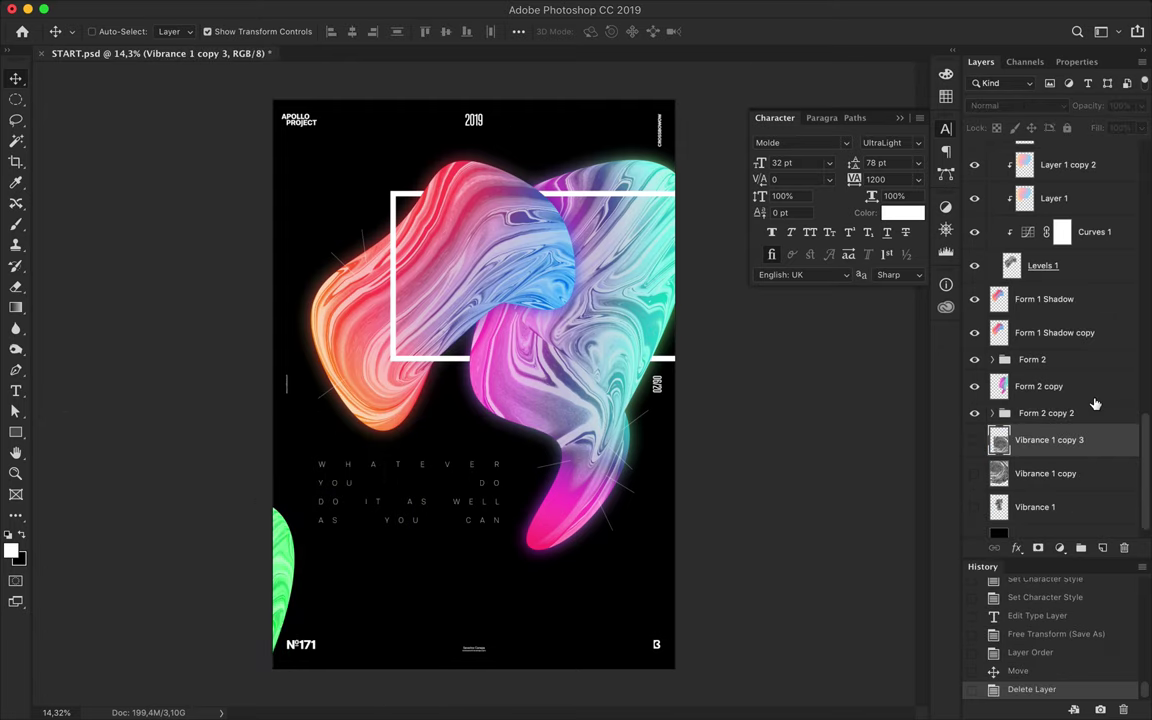
{"action": "left_click_drag", "start_coordinate": [1060, 406], "coordinate": [1048, 433]}
{"action": "key", "text": "ctrl+e"}
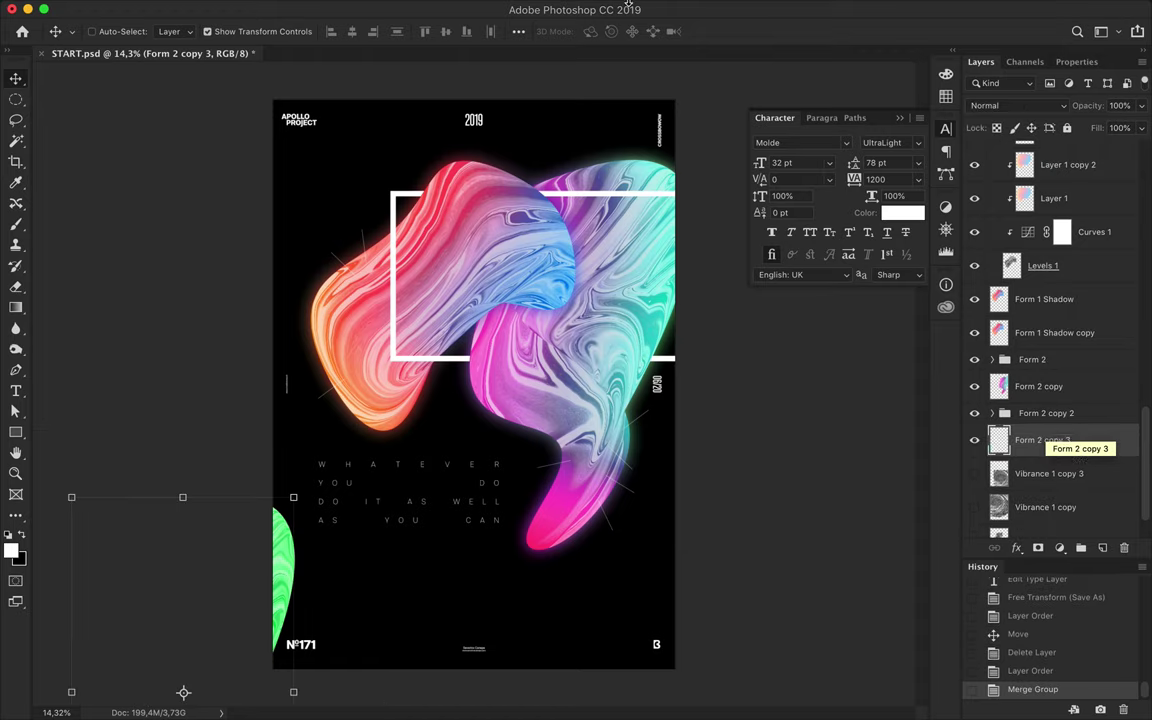
- Apply Gaussian Blur to the merged green form
{"action": "left_click", "coordinate": [806, 9]}
{"action": "left_click", "coordinate": [729, 120]}
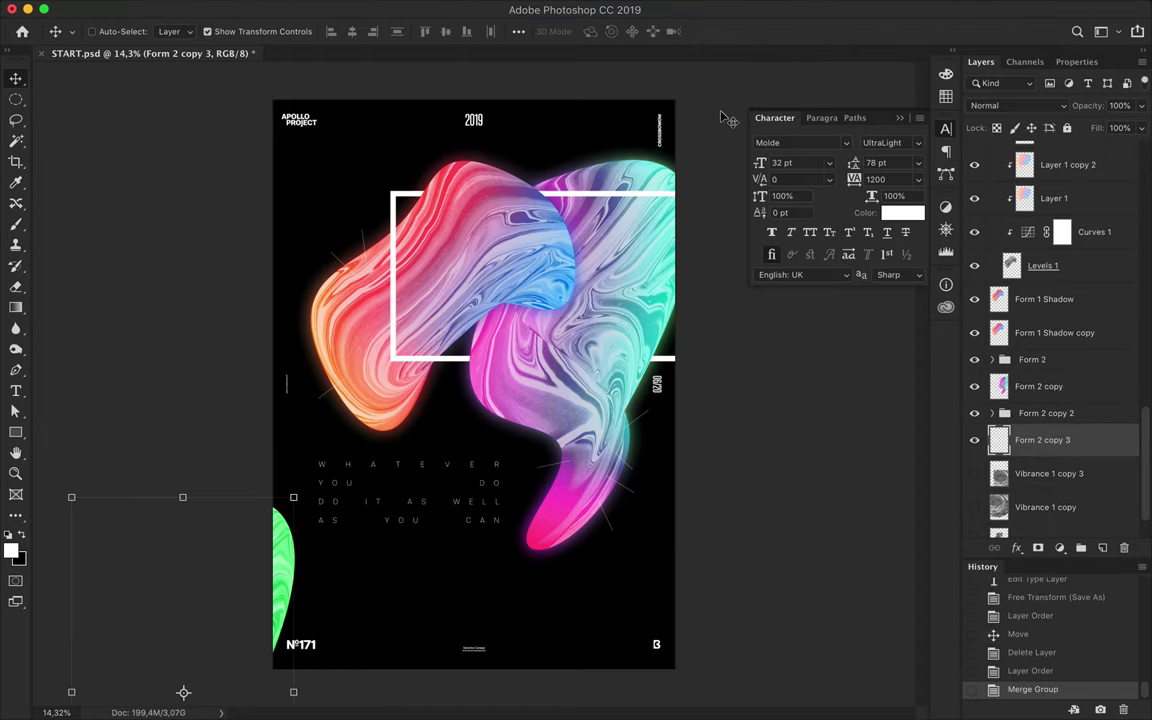
{"action": "left_click", "coordinate": [391, 8]}
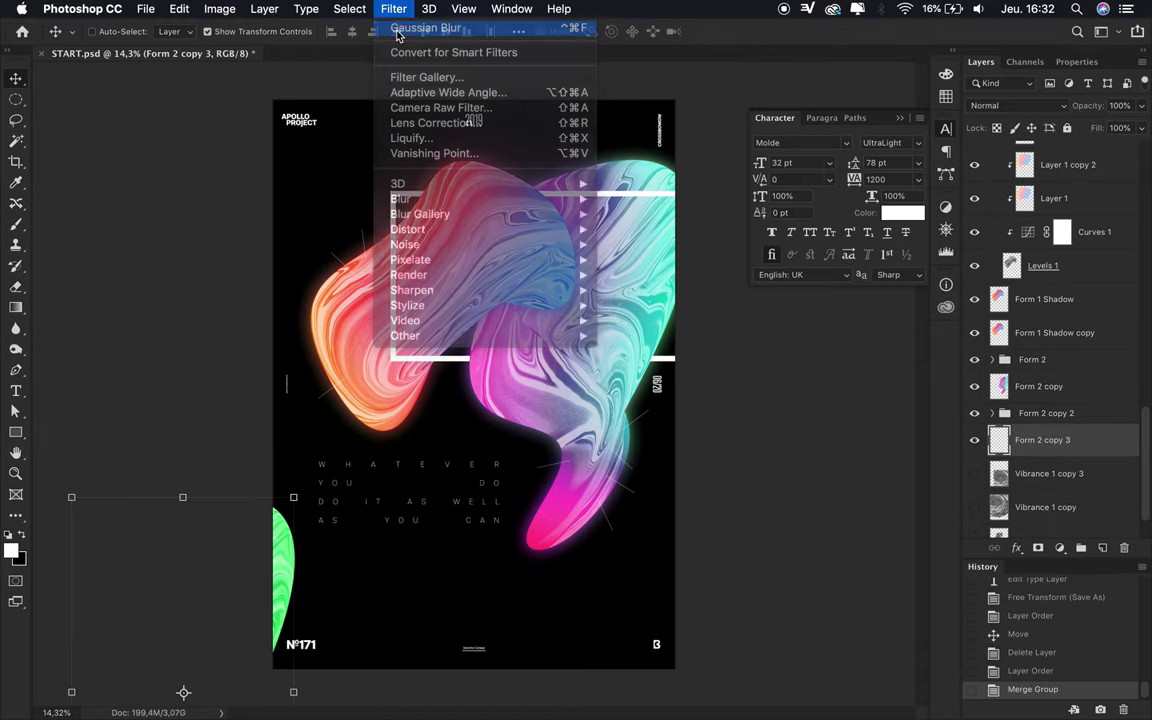
{"action": "left_click", "coordinate": [437, 28]}
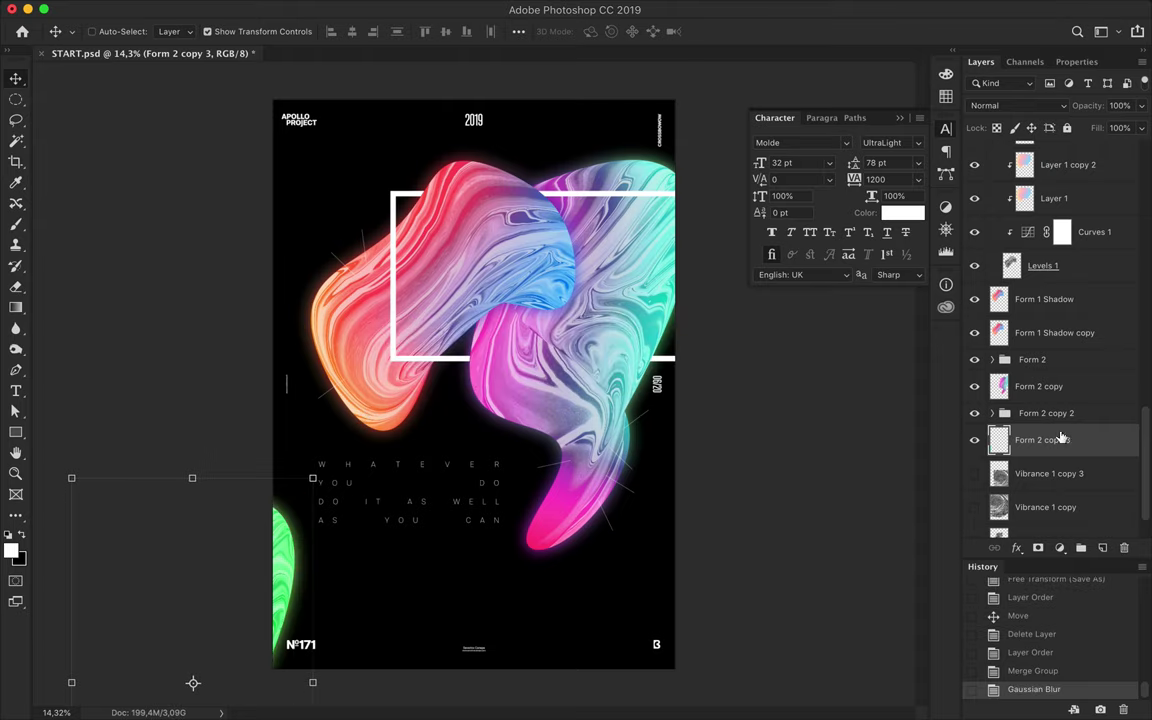
{"action": "left_click", "coordinate": [1048, 421]}
- Add a Hue/Saturation adjustment with hue about +69 to turn the lower-left form blue
{"action": "left_click", "coordinate": [1059, 548]}
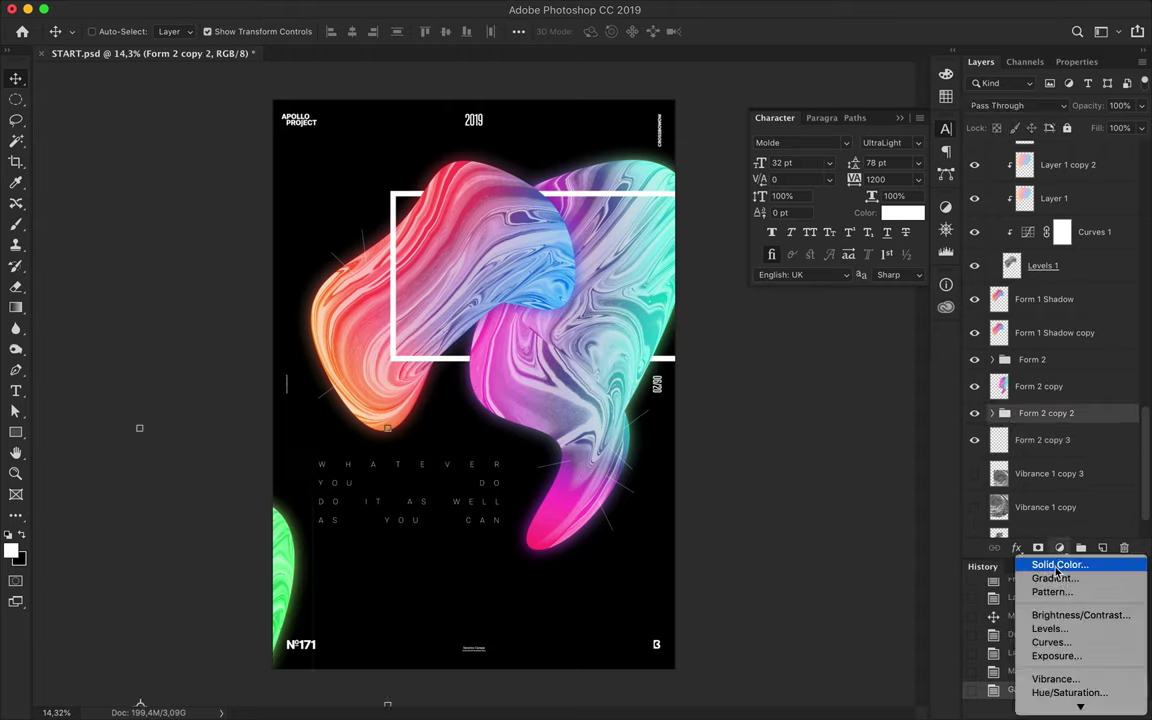
{"action": "left_click", "coordinate": [1069, 692]}
{"action": "mouse_move", "coordinate": [1050, 170]}
{"action": "left_mouse_down"}
{"action": "mouse_move", "coordinate": [952, 178]}
{"action": "mouse_move", "coordinate": [1117, 183]}
{"action": "left_mouse_up"}
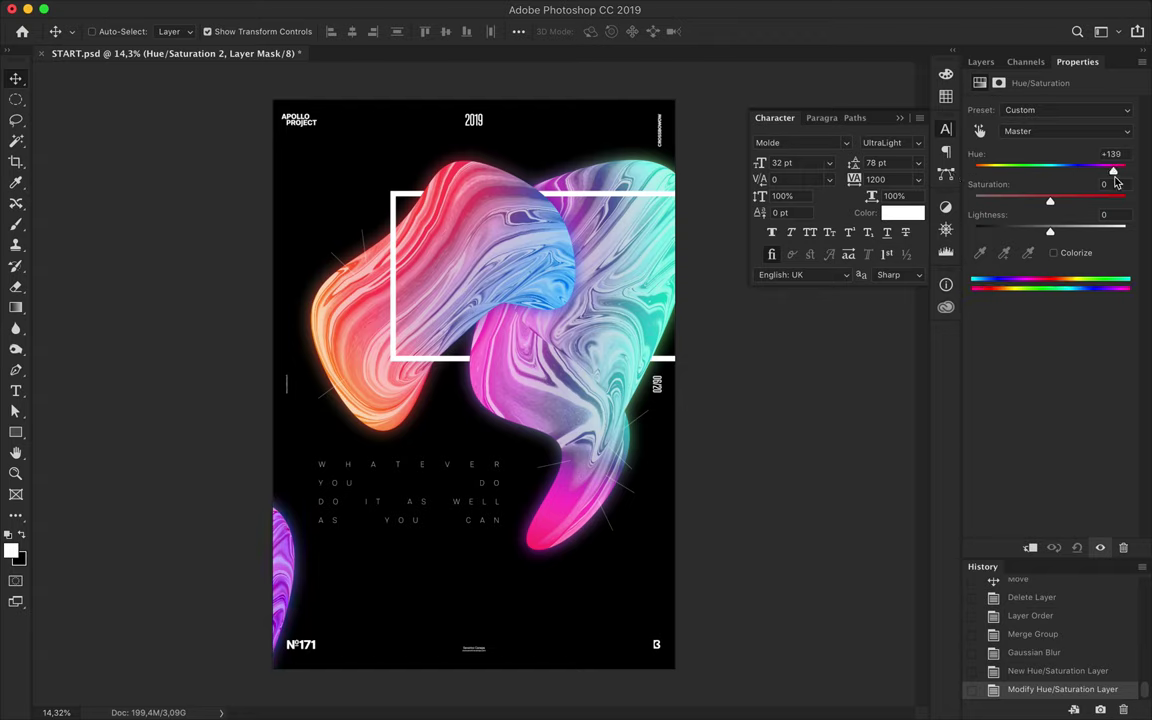
{"action": "left_click_drag", "start_coordinate": [988, 173], "coordinate": [1048, 173]}
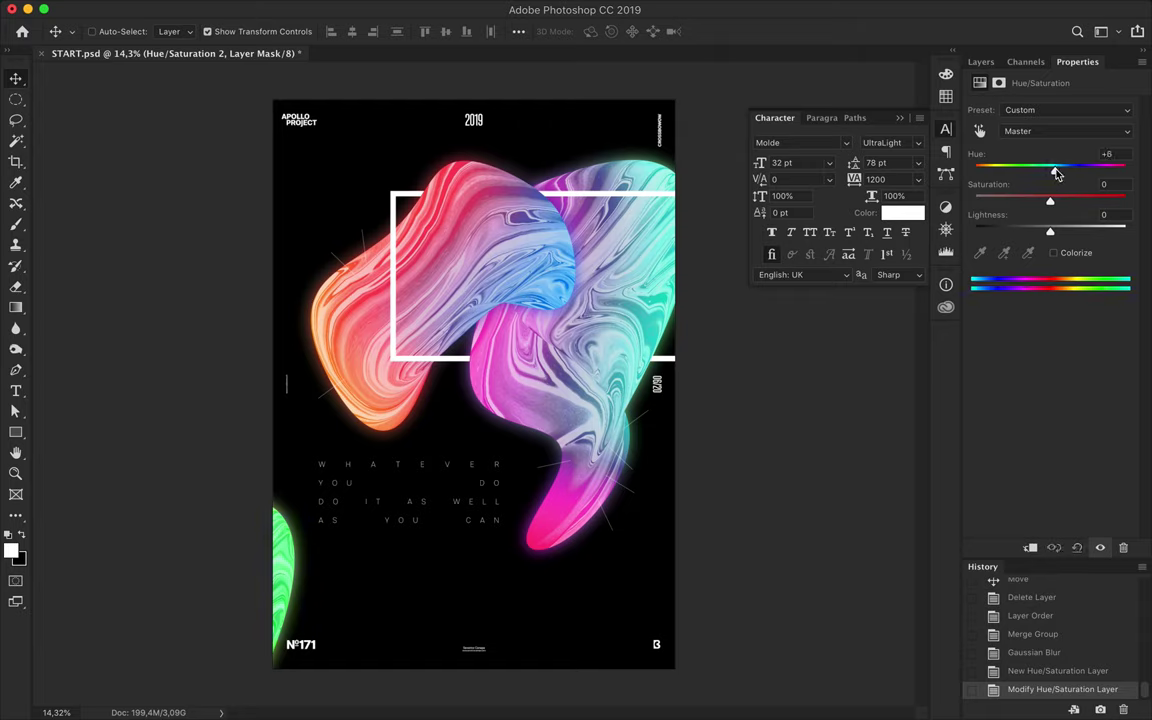
{"action": "mouse_move", "coordinate": [1084, 174]}
{"action": "left_mouse_down"}
{"action": "mouse_move", "coordinate": [1120, 175]}
{"action": "mouse_move", "coordinate": [1094, 174]}
{"action": "left_mouse_up"}
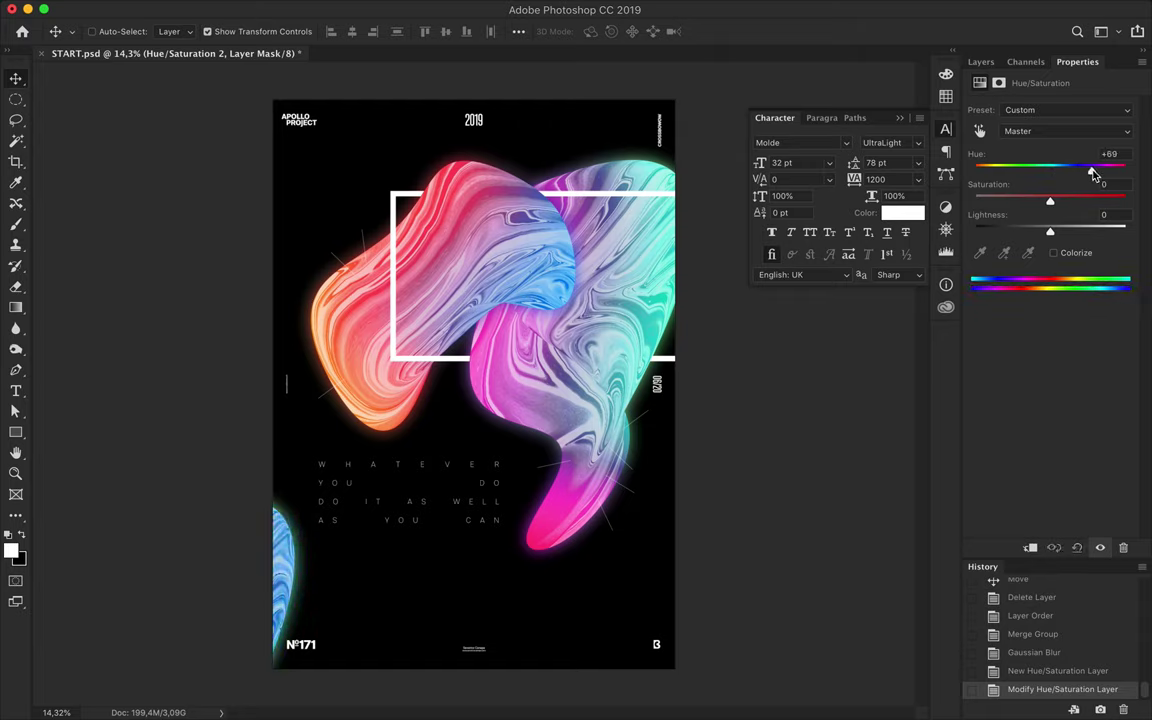
- Delete the hidden Vibrance layers
{"action": "left_click", "coordinate": [981, 61]}
{"action": "left_click", "coordinate": [1040, 470]}
{"action": "key", "text": "Delete"}
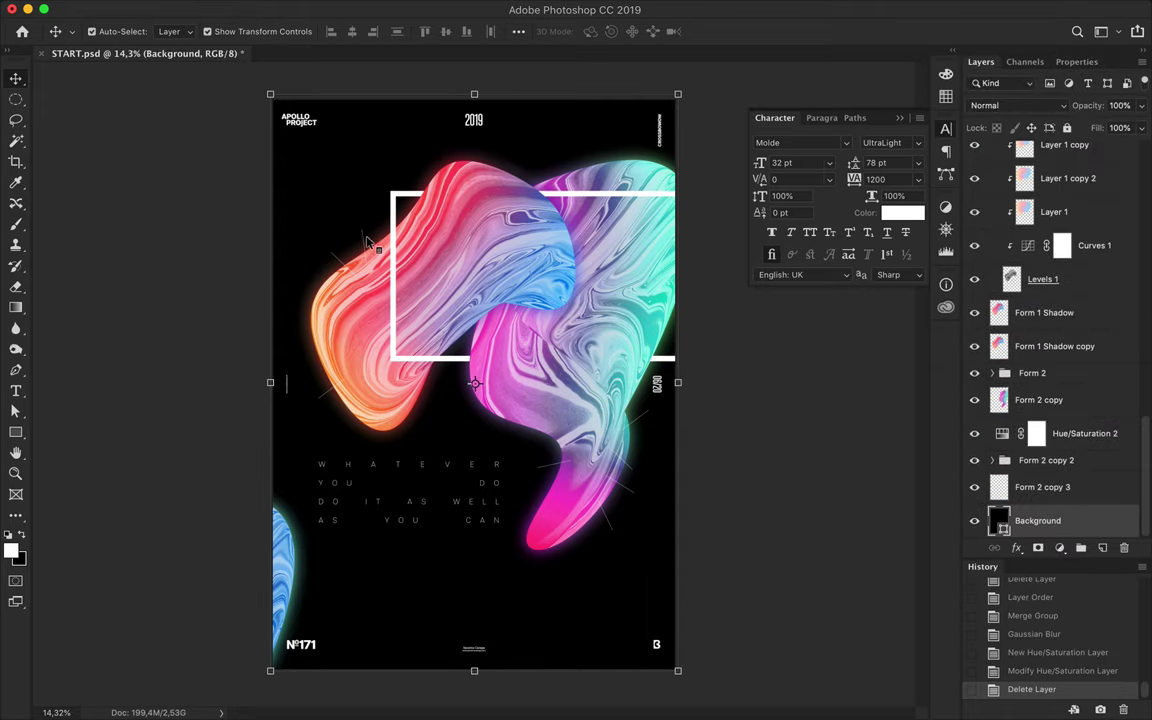
- Alt-drag a copy of the accent line to the top, move it down the layer stack, and transform it
{"action": "scroll", "coordinate": [365, 243], "scroll_direction": "up", "scroll_amount": 5}
{"action": "scroll", "coordinate": [368, 249], "scroll_direction": "down", "scroll_amount": 3}
{"action": "left_click", "coordinate": [378, 335], "text": "ctrl"}
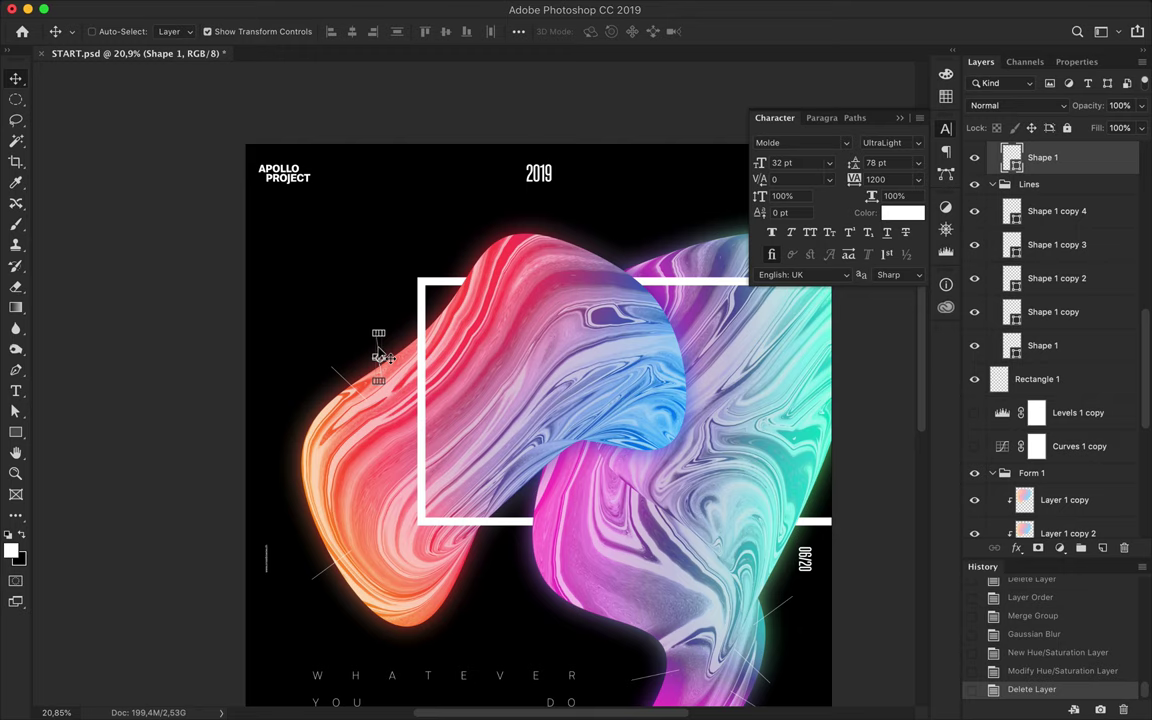
{"action": "left_click_drag", "start_coordinate": [378, 347], "coordinate": [678, 233]}
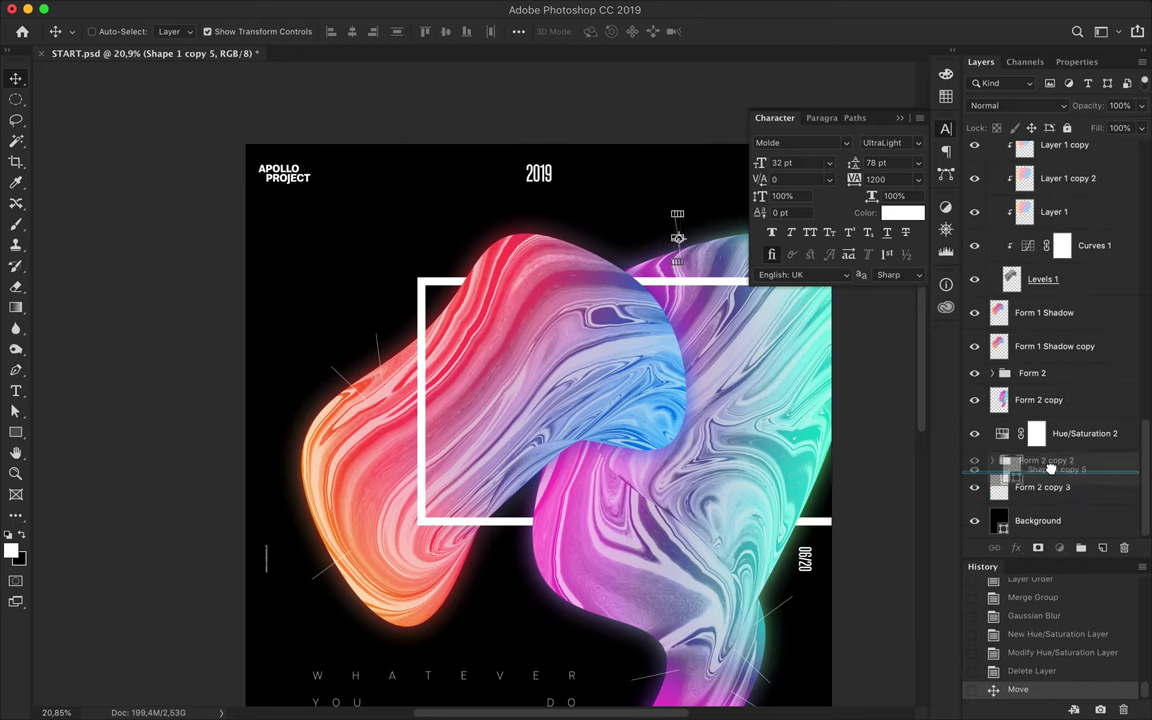
{"action": "left_click_drag", "start_coordinate": [1073, 161], "coordinate": [1040, 440]}
{"action": "scroll", "coordinate": [700, 250], "scroll_direction": "up", "scroll_amount": 2}
{"action": "key", "text": "ctrl+t"}
{"action": "key", "text": "Return"}
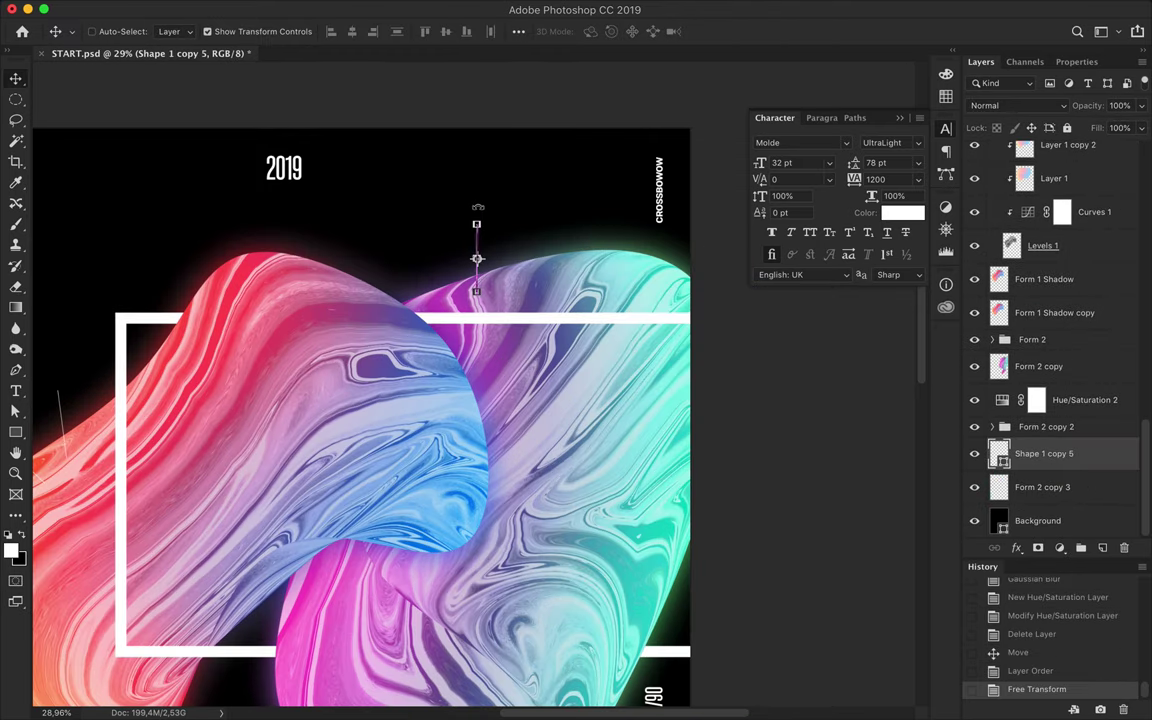
{"action": "key", "text": "ctrl+t"}
{"action": "key", "text": "Return"}
- Add two more transformed accent-line copies, one further right and one to the left
{"action": "left_click_drag", "start_coordinate": [476, 258], "coordinate": [572, 250]}
{"action": "key", "text": "ctrl+t"}
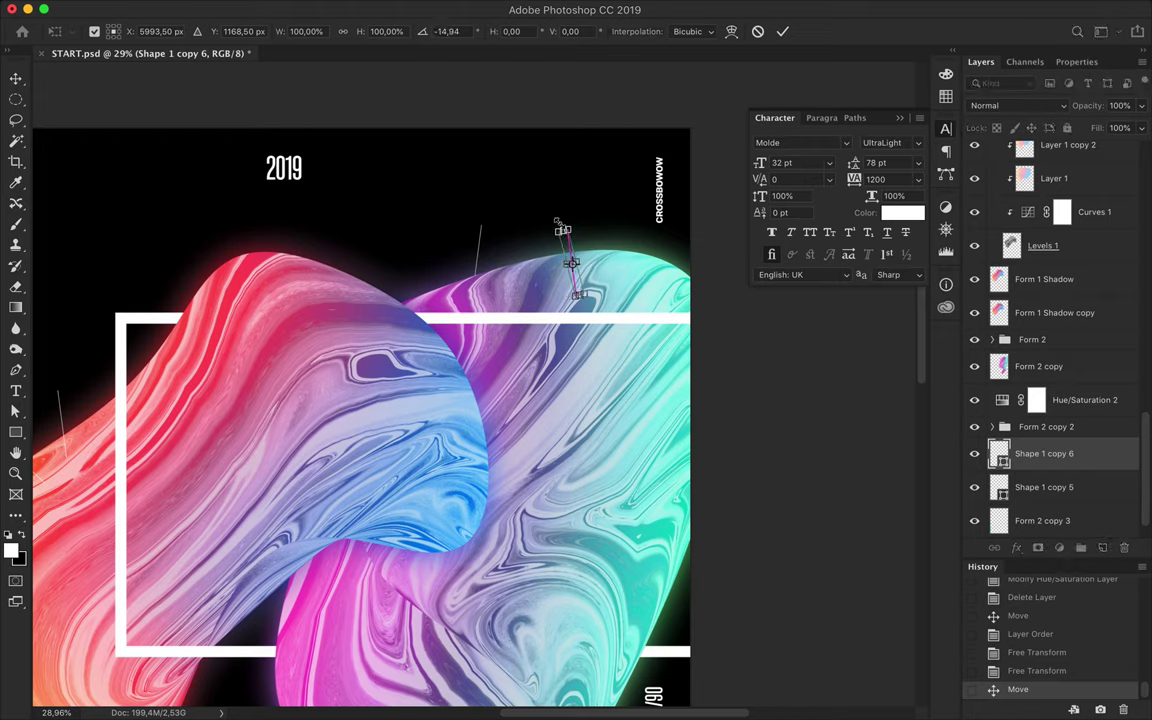
{"action": "key", "text": "Return"}
{"action": "mouse_move", "coordinate": [573, 249]}
{"action": "left_mouse_down"}
{"action": "mouse_move", "coordinate": [372, 255]}
{"action": "mouse_move", "coordinate": [410, 215]}
{"action": "left_mouse_up"}
{"action": "key", "text": "ctrl+t"}
{"action": "key", "text": "Return"}
- Add one more rotated accent-line copy and fit the whole poster on screen
{"action": "mouse_move", "coordinate": [393, 290]}
{"action": "left_mouse_down", "text": "alt"}
{"action": "mouse_move", "coordinate": [495, 283]}
{"action": "mouse_move", "coordinate": [516, 268]}
{"action": "left_mouse_up", "text": "alt"}
{"action": "key", "text": "ctrl+t"}
{"action": "key", "text": "Return"}
{"action": "key", "text": "ctrl+0"}
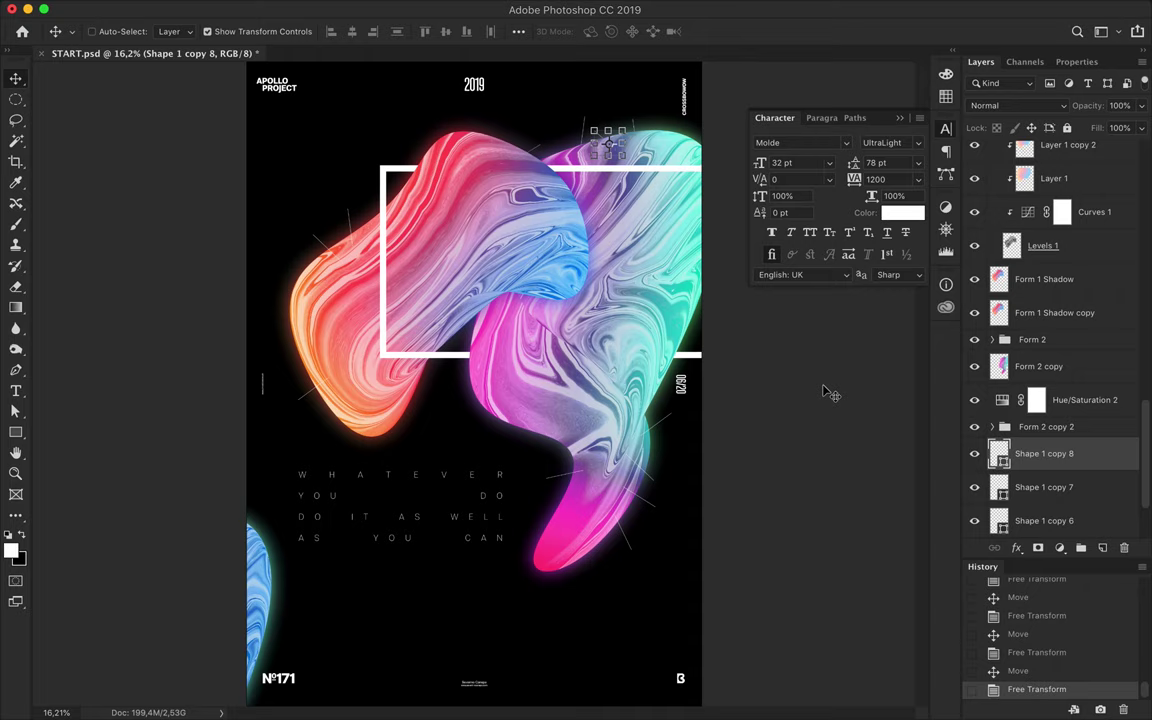
- Copy the white rectangle, erase part of it, and flip it into the bottom-left corner
{"action": "left_click", "coordinate": [387, 306]}
{"action": "left_click_drag", "start_coordinate": [387, 306], "coordinate": [262, 478], "text": "alt"}
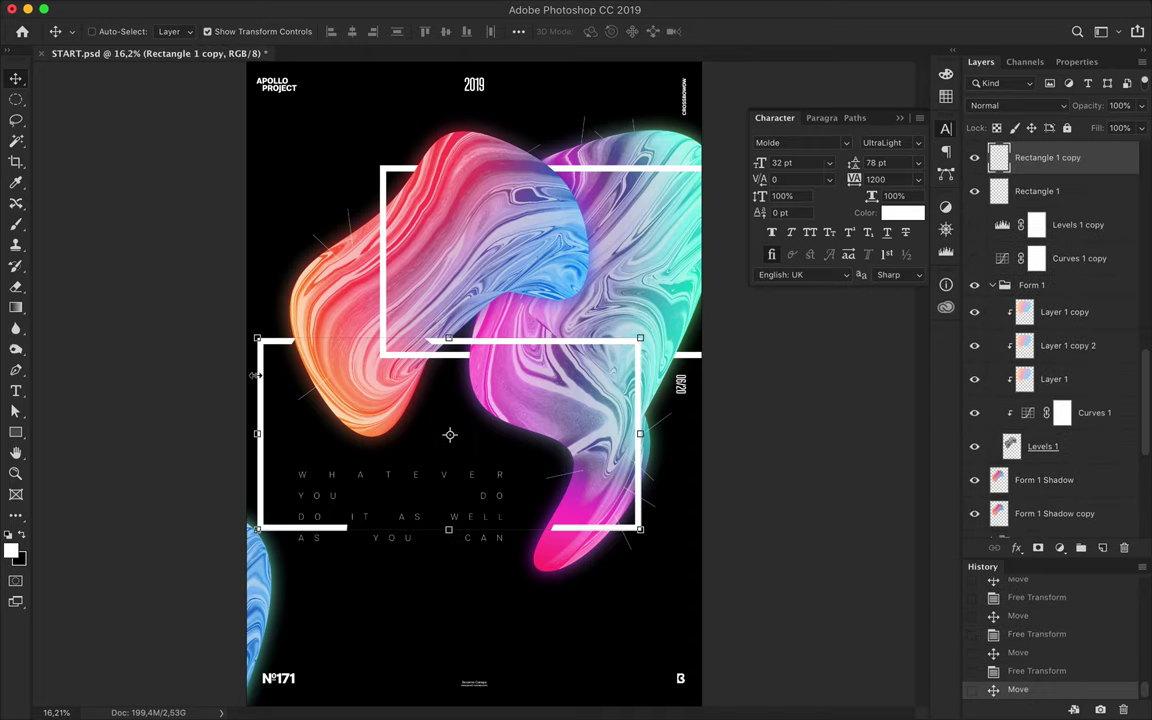
{"action": "key", "text": "e"}
{"action": "left_click_drag", "start_coordinate": [450, 400], "coordinate": [592, 513]}
{"action": "key", "text": "v"}
{"action": "key", "text": "ctrl+t"}
{"action": "mouse_move", "coordinate": [300, 430]}
{"action": "left_mouse_down"}
{"action": "mouse_move", "coordinate": [240, 560]}
{"action": "mouse_move", "coordinate": [287, 541]}
{"action": "mouse_move", "coordinate": [290, 633]}
{"action": "mouse_move", "coordinate": [315, 659]}
{"action": "left_mouse_up"}
{"action": "key", "text": "Return"}
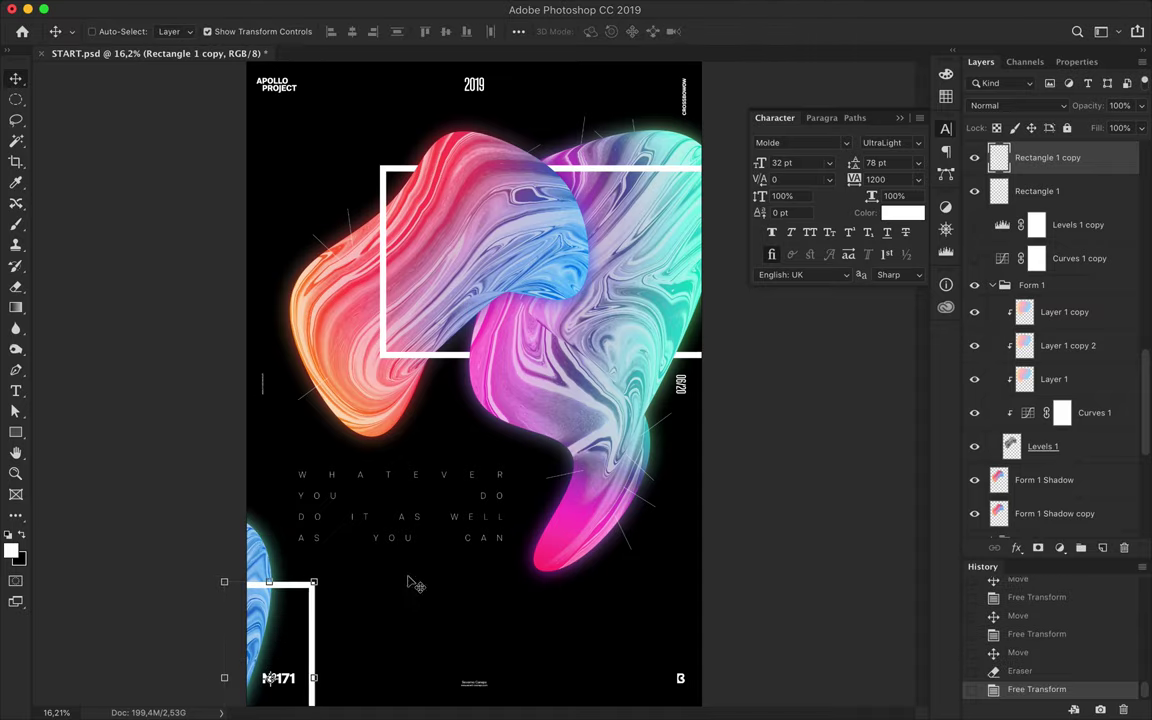
- Hide the interface to view the poster and check the brush tip settings
{"action": "key", "text": "f"}
{"action": "key", "text": "f"}
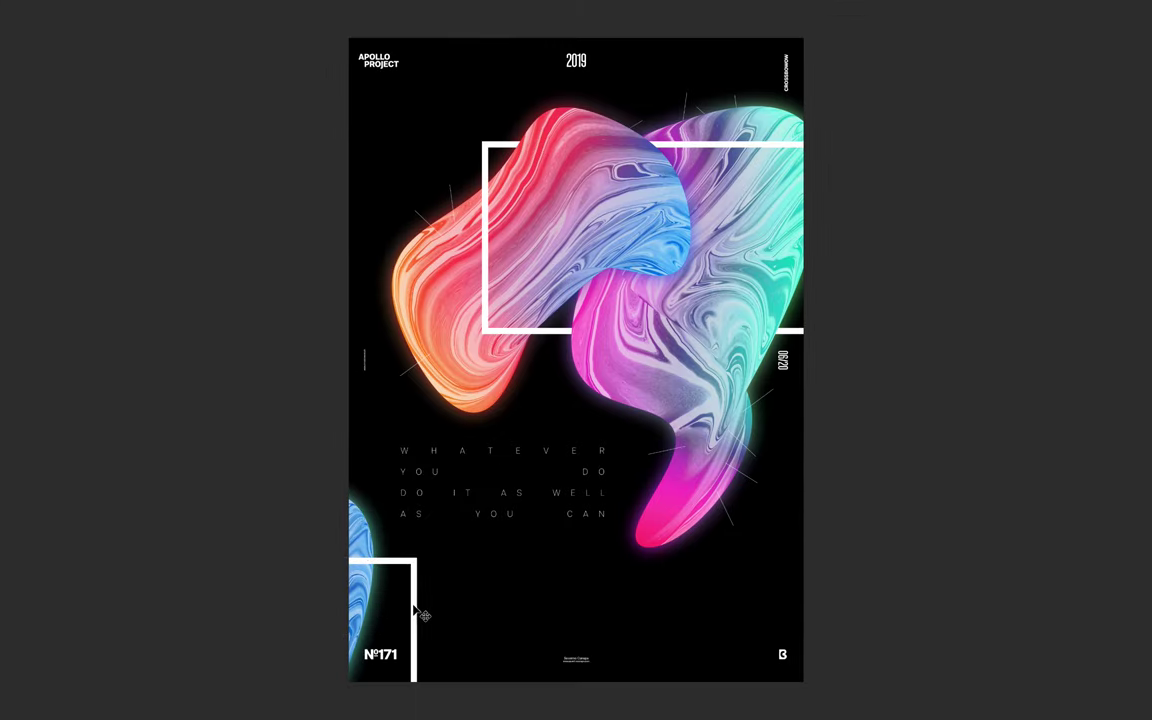
{"action": "scroll", "coordinate": [600, 560], "scroll_direction": "down", "scroll_amount": 3}
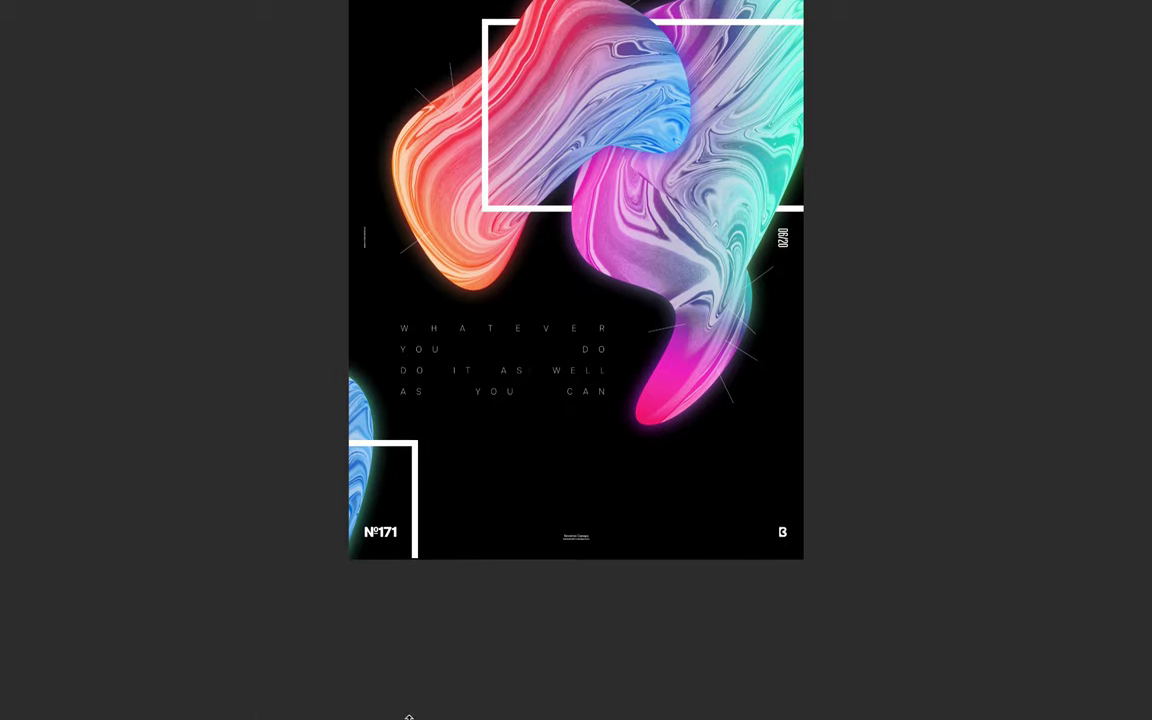
{"action": "right_click", "coordinate": [682, 418]}
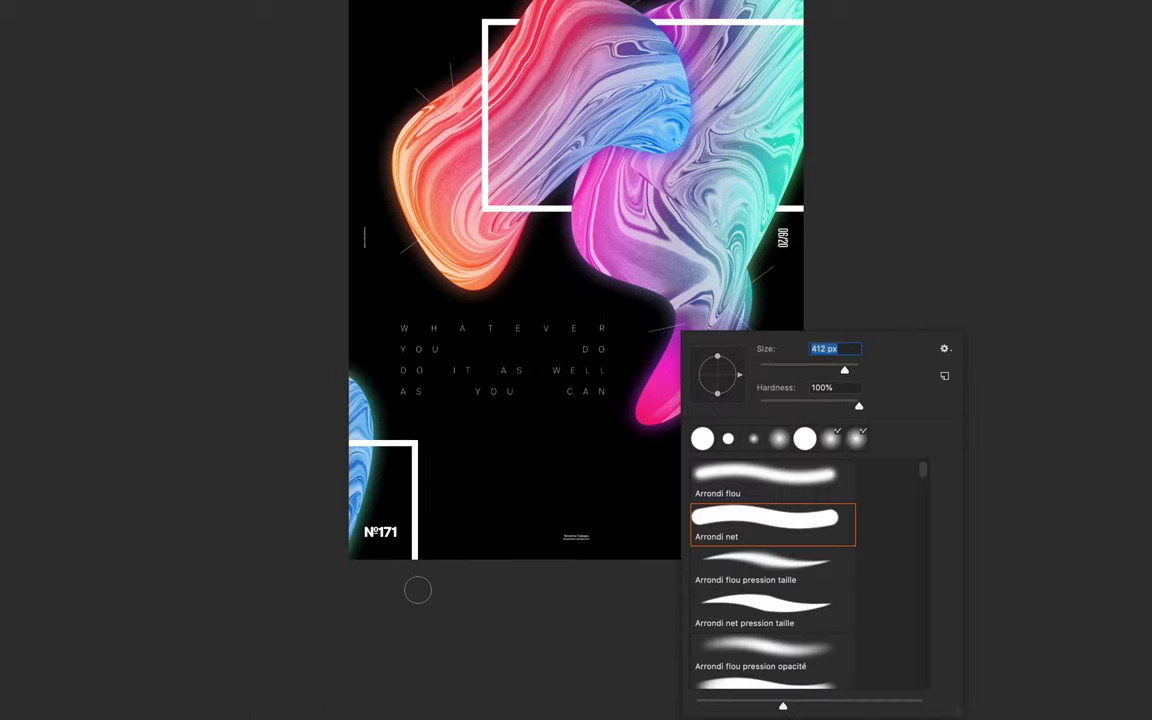
{"action": "key", "text": "Return"}
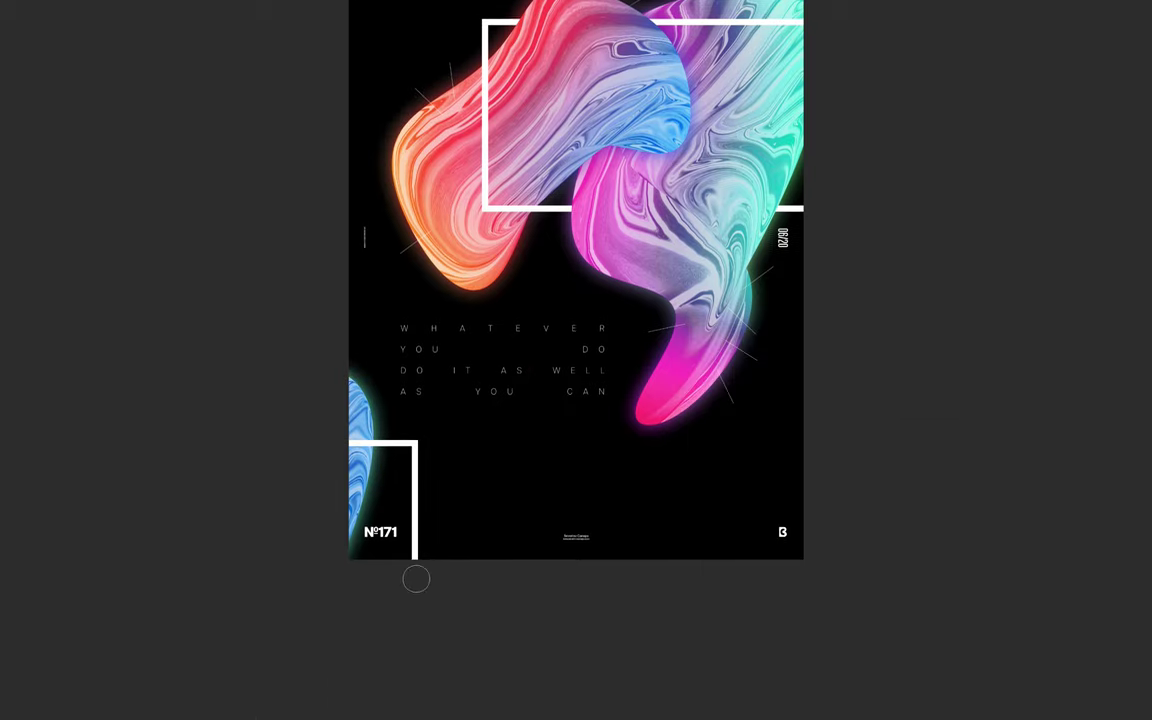
{"action": "key", "text": "v"}
{"action": "scroll", "coordinate": [772, 443], "scroll_direction": "up", "scroll_amount": 3}
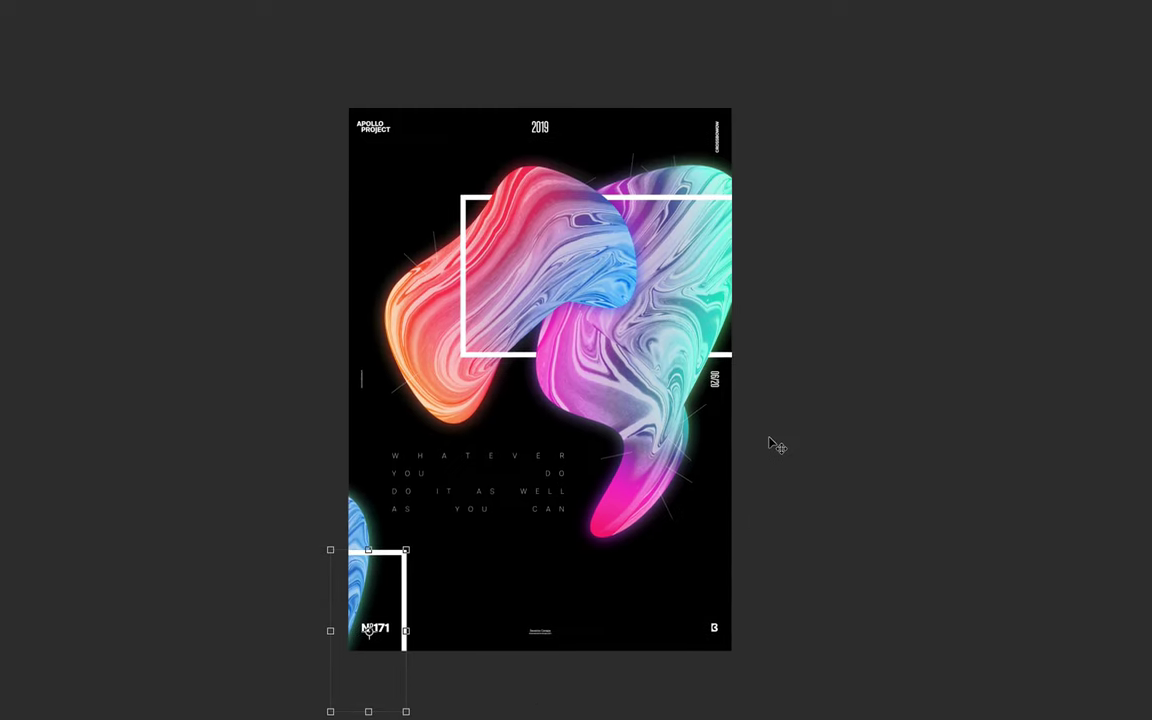
{"action": "left_click", "coordinate": [525, 507]}
- Change the tagline's font style to Light
{"action": "key", "text": "f"}
{"action": "key", "text": "t"}
{"action": "left_click", "coordinate": [330, 31]}
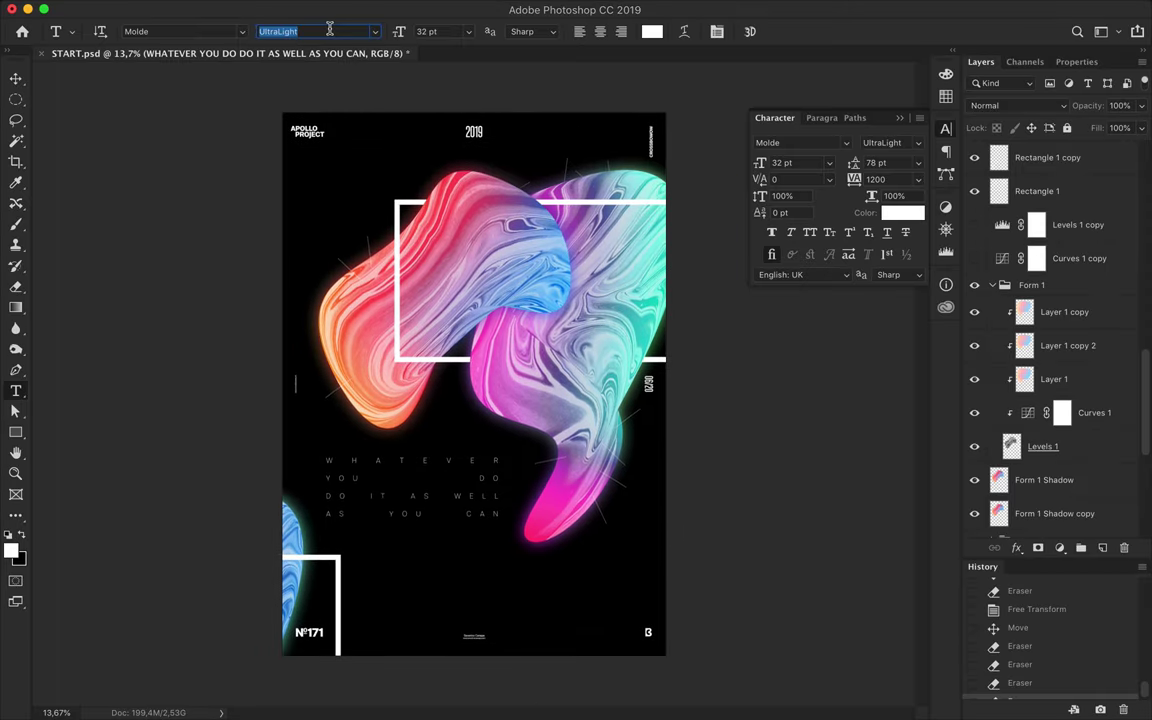
{"action": "key", "text": "Down"}
{"action": "left_click", "coordinate": [16, 80]}
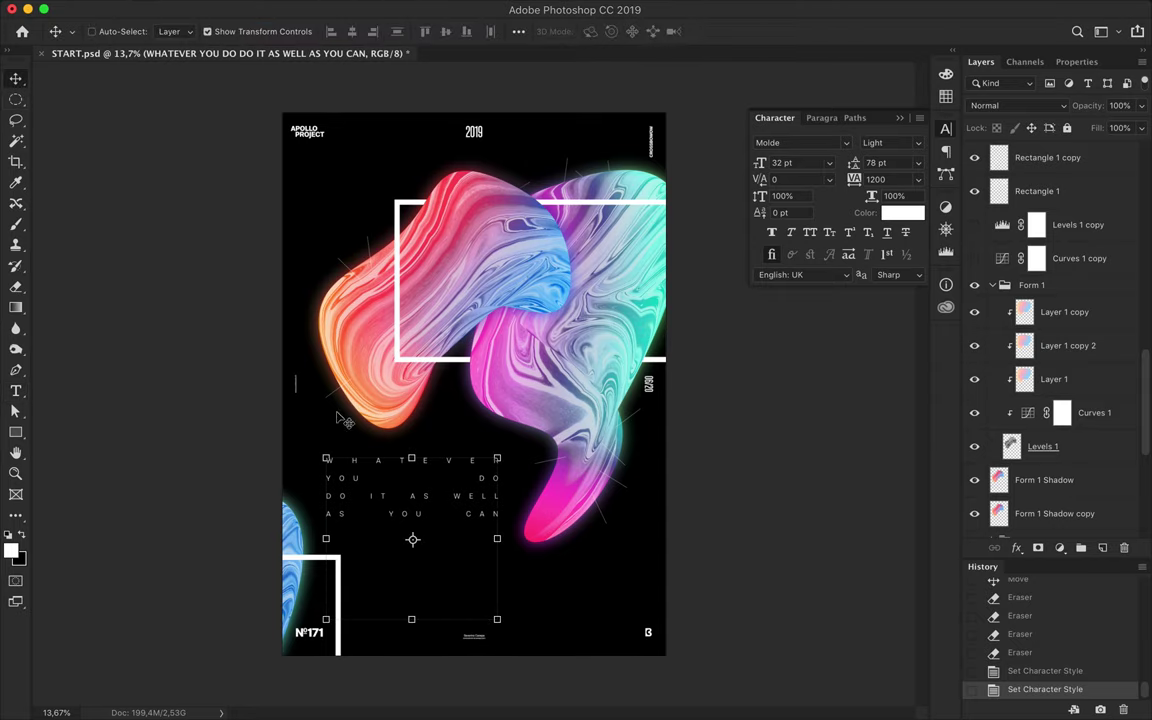
- Duplicate the tagline above the top rectangle and retype it as widely spaced 'APOLLO'
{"action": "left_click_drag", "start_coordinate": [330, 347], "coordinate": [400, 77]}
{"action": "double_click", "coordinate": [480, 195]}
{"action": "key", "text": "BackSpace"}
{"action": "left_click", "coordinate": [746, 393]}
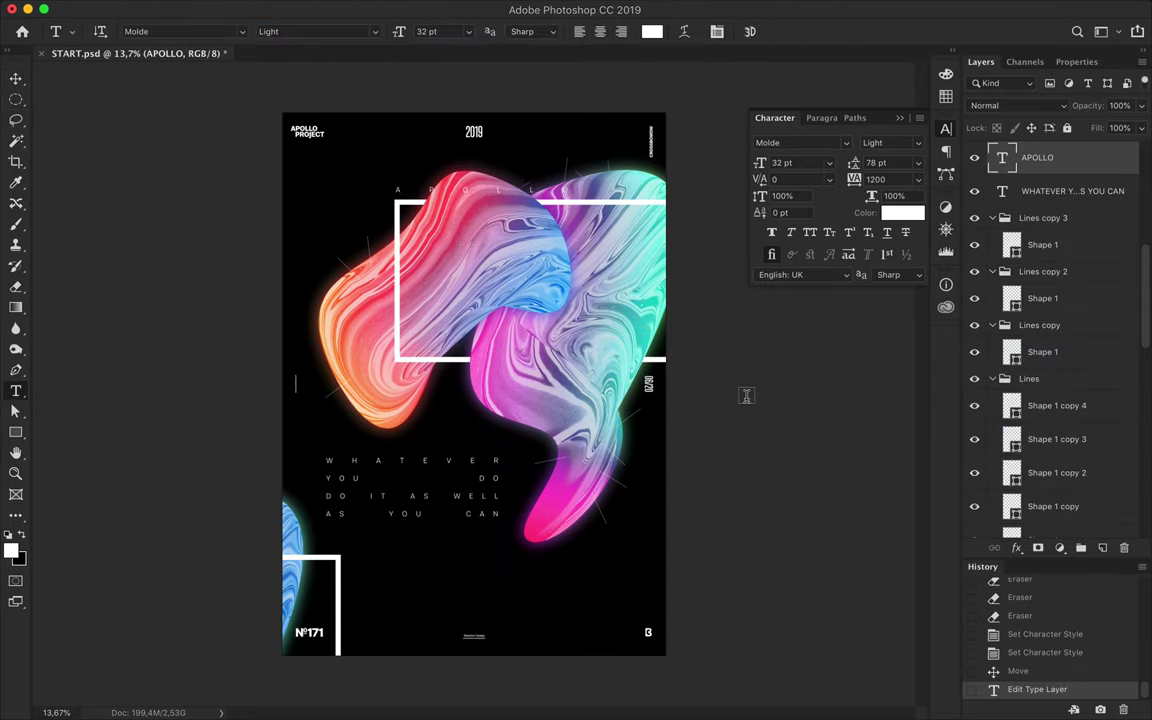
{"action": "scroll", "coordinate": [538, 203], "scroll_direction": "up", "scroll_amount": 3}
- Duplicate APOLLO, retype it as '365°', and place it just below the rectangle
{"action": "key", "text": "v"}
{"action": "left_click_drag", "start_coordinate": [423, 192], "coordinate": [284, 653]}
{"action": "key", "text": "t"}
{"action": "left_click_drag", "start_coordinate": [350, 560], "coordinate": [230, 655]}
{"action": "key", "text": "Escape"}
{"action": "double_click", "coordinate": [323, 656]}
{"action": "key", "text": "BackSpace"}
{"action": "key", "text": "ctrl+Return"}
{"action": "key", "text": "v"}
{"action": "left_click_drag", "start_coordinate": [313, 654], "coordinate": [458, 434]}
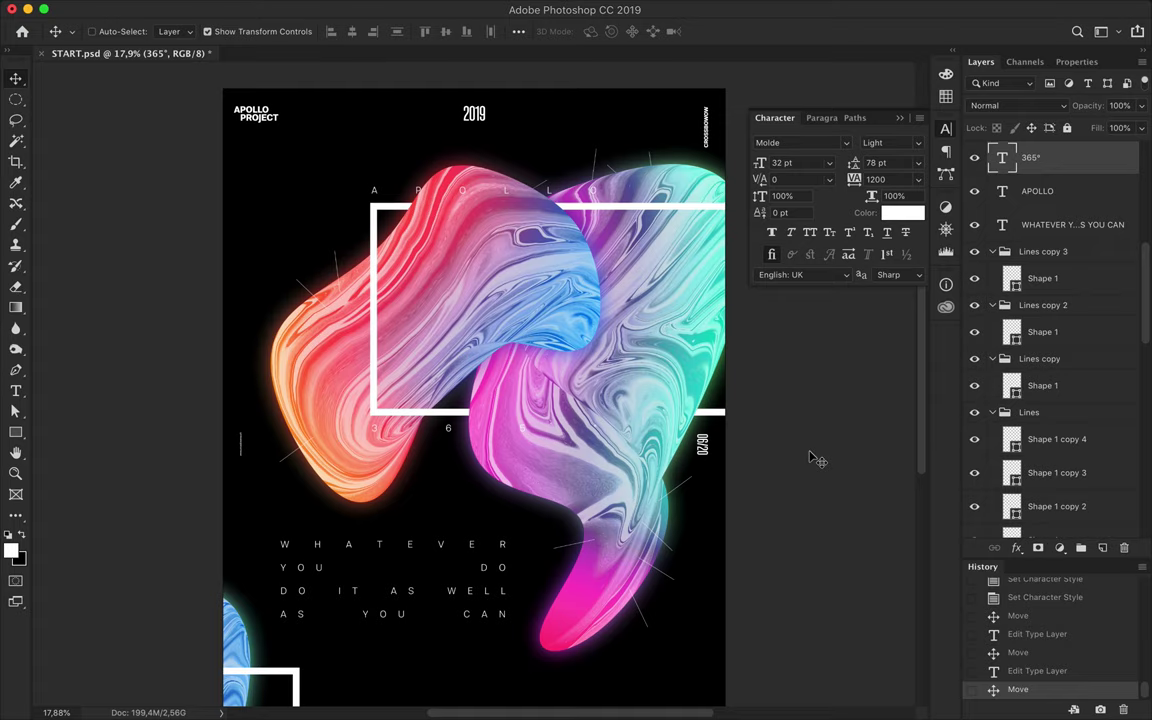
- Collapse the Lines groups and delete the redundant Lines copy group
{"action": "left_click", "coordinate": [992, 251]}
{"action": "left_click", "coordinate": [1043, 271]}
{"action": "left_click", "coordinate": [992, 271]}
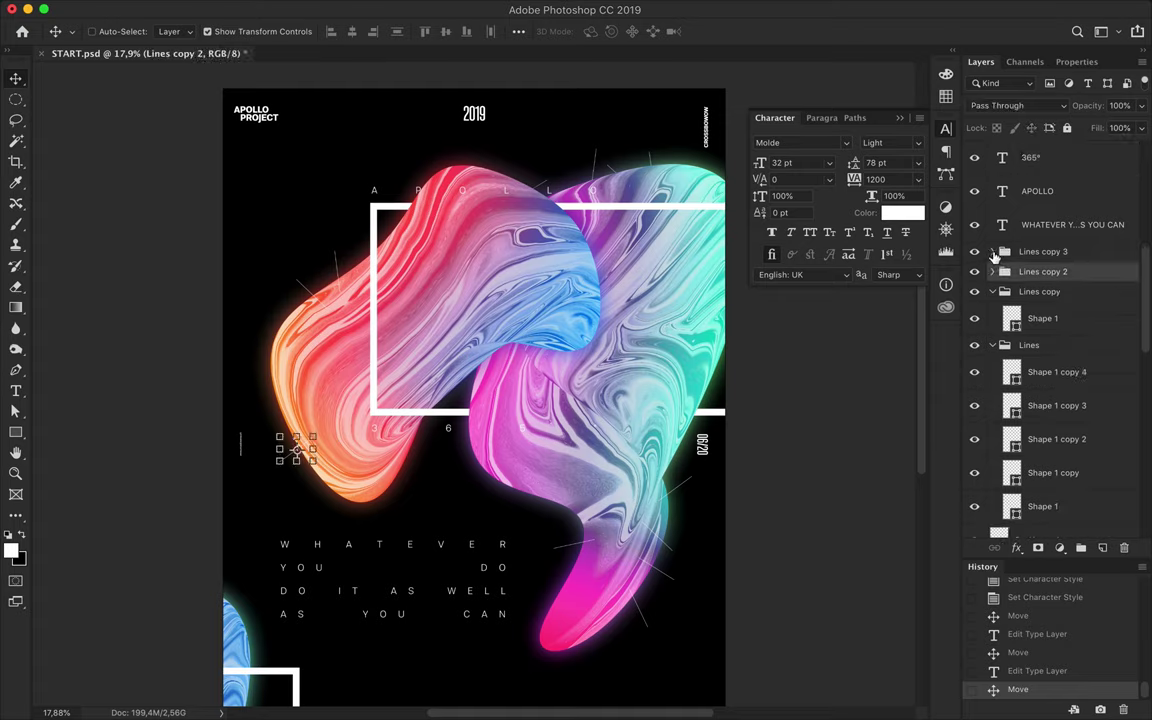
{"action": "left_click", "coordinate": [992, 311]}
{"action": "left_click_drag", "start_coordinate": [1030, 311], "coordinate": [1040, 292]}
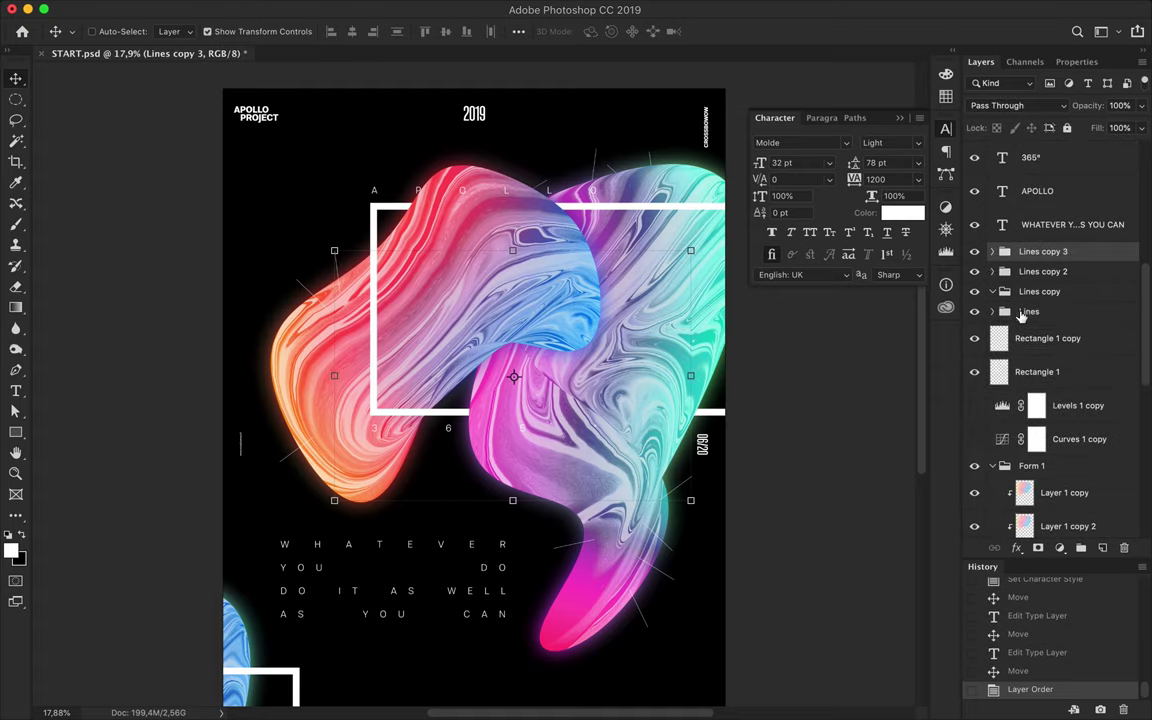
{"action": "key", "text": "Delete"}
{"action": "key", "text": "super+z"}
{"action": "left_click", "coordinate": [1040, 291]}
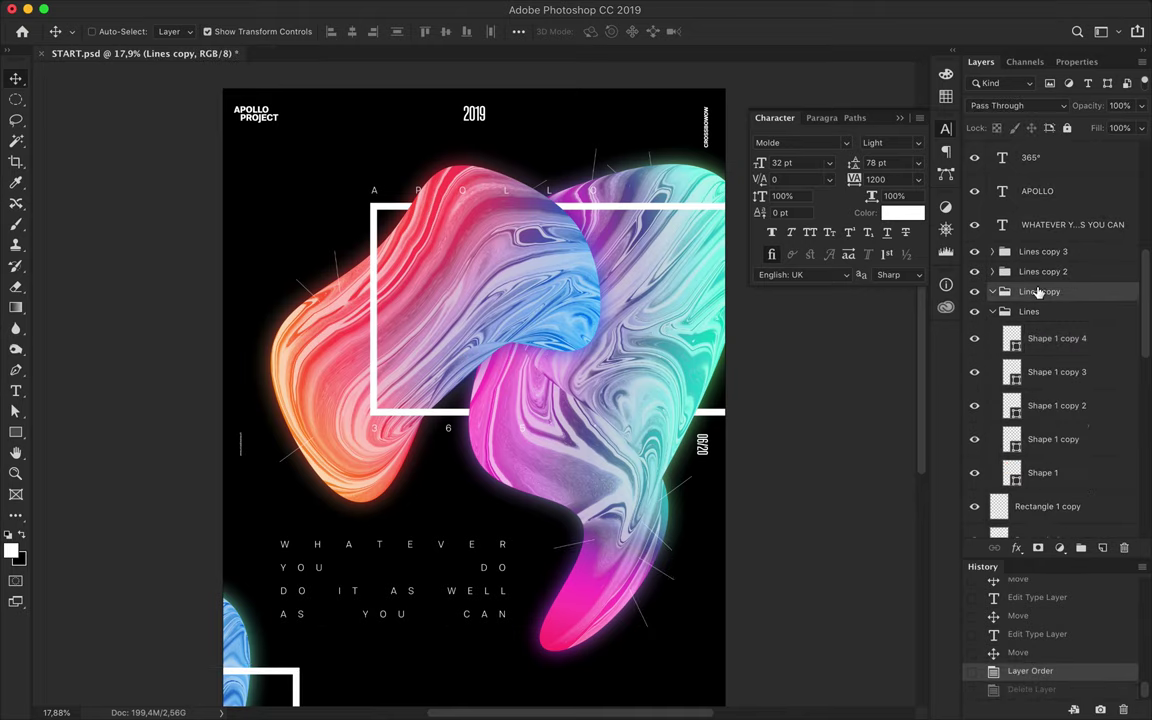
{"action": "key", "text": "Delete"}
- Move the shape layers into the Lines group and delete Lines copy 2 and Lines copy 3
{"action": "left_click_drag", "start_coordinate": [998, 265], "coordinate": [1040, 350]}
{"action": "left_click", "coordinate": [1043, 271]}
{"action": "key", "text": "Delete"}
{"action": "left_click", "coordinate": [1040, 251]}
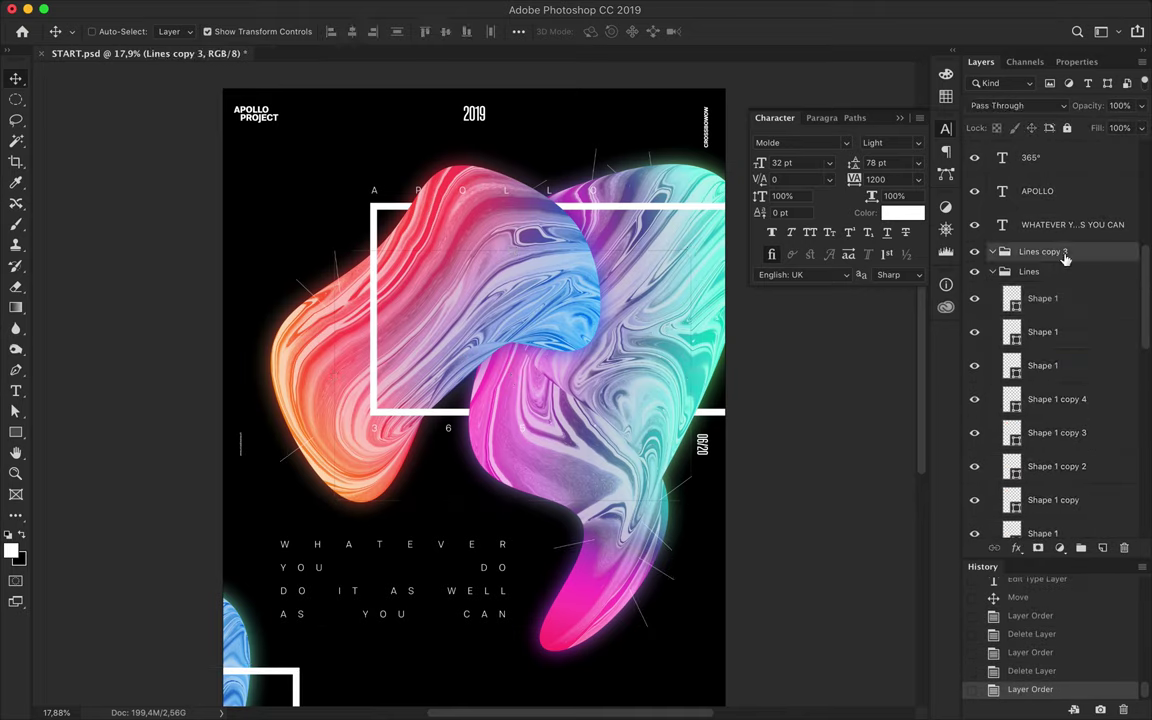
{"action": "key", "text": "Delete"}
- Drag the APOLLO and 365° text layers below the Form 1 shadow layers
{"action": "scroll", "coordinate": [1053, 345], "scroll_direction": "down", "scroll_amount": 5}
{"action": "scroll", "coordinate": [1021, 337], "scroll_direction": "down", "scroll_amount": 5}
{"action": "left_click", "coordinate": [992, 326]}
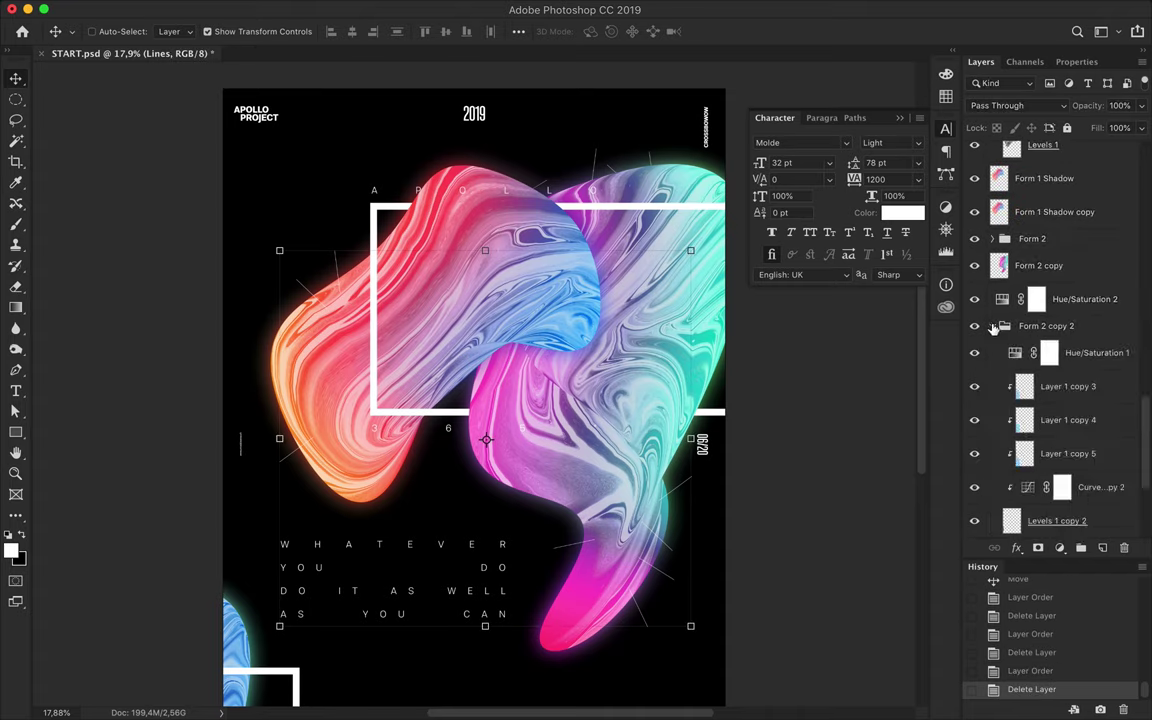
{"action": "scroll", "coordinate": [1050, 330], "scroll_direction": "up", "scroll_amount": 10}
{"action": "mouse_move", "coordinate": [1040, 145]}
{"action": "left_mouse_down"}
{"action": "mouse_move", "coordinate": [1050, 549]}
{"action": "mouse_move", "coordinate": [1040, 372]}
{"action": "left_mouse_up"}
{"action": "left_click", "coordinate": [410, 393], "text": "ctrl"}
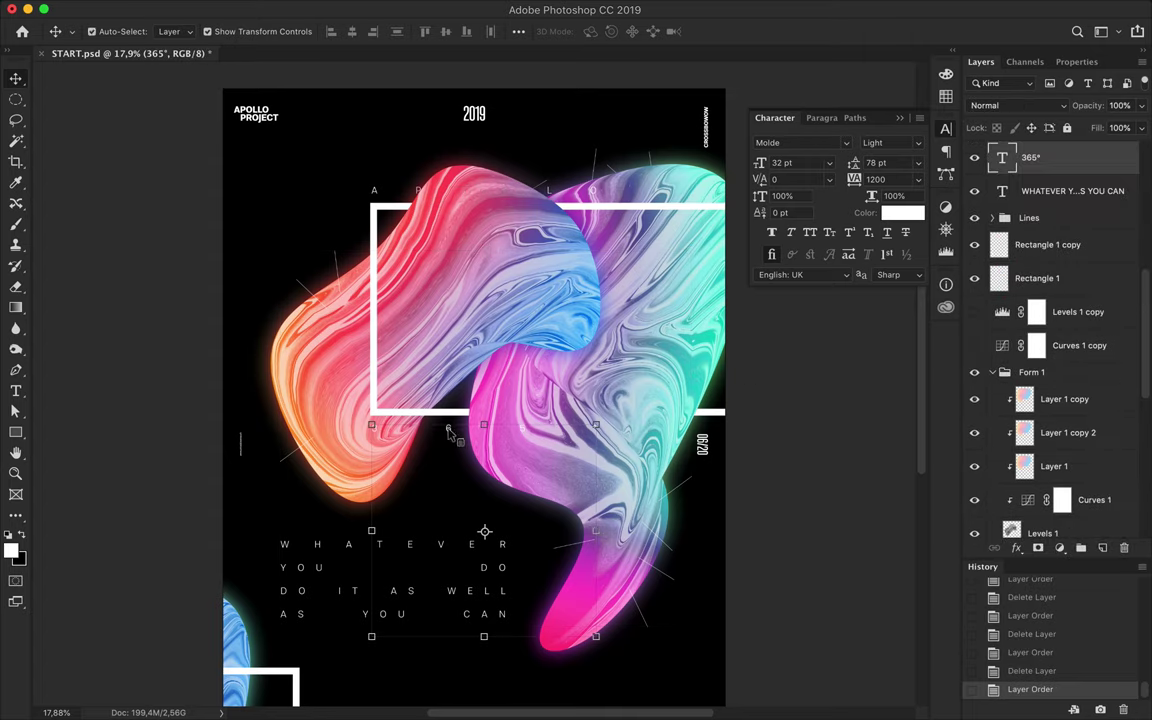
{"action": "mouse_move", "coordinate": [1040, 155]}
{"action": "left_mouse_down"}
{"action": "mouse_move", "coordinate": [1039, 562]}
{"action": "mouse_move", "coordinate": [1040, 481]}
{"action": "left_mouse_up"}
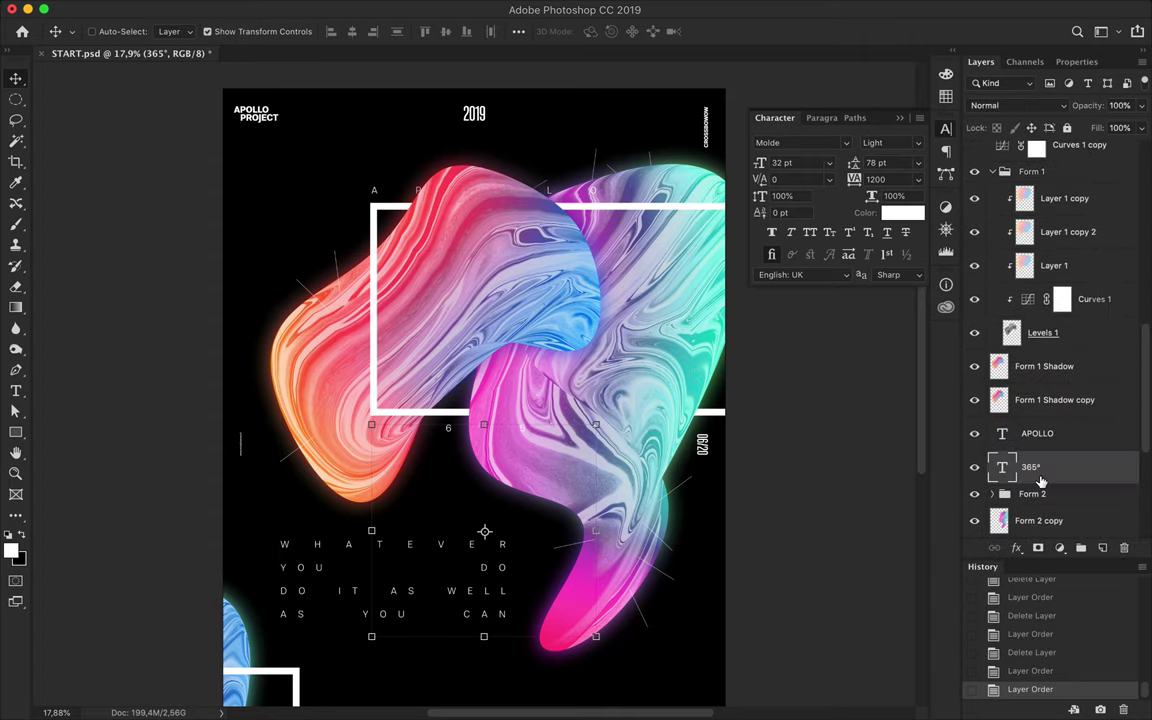
{"action": "scroll", "coordinate": [880, 541], "scroll_direction": "down", "scroll_amount": 2}
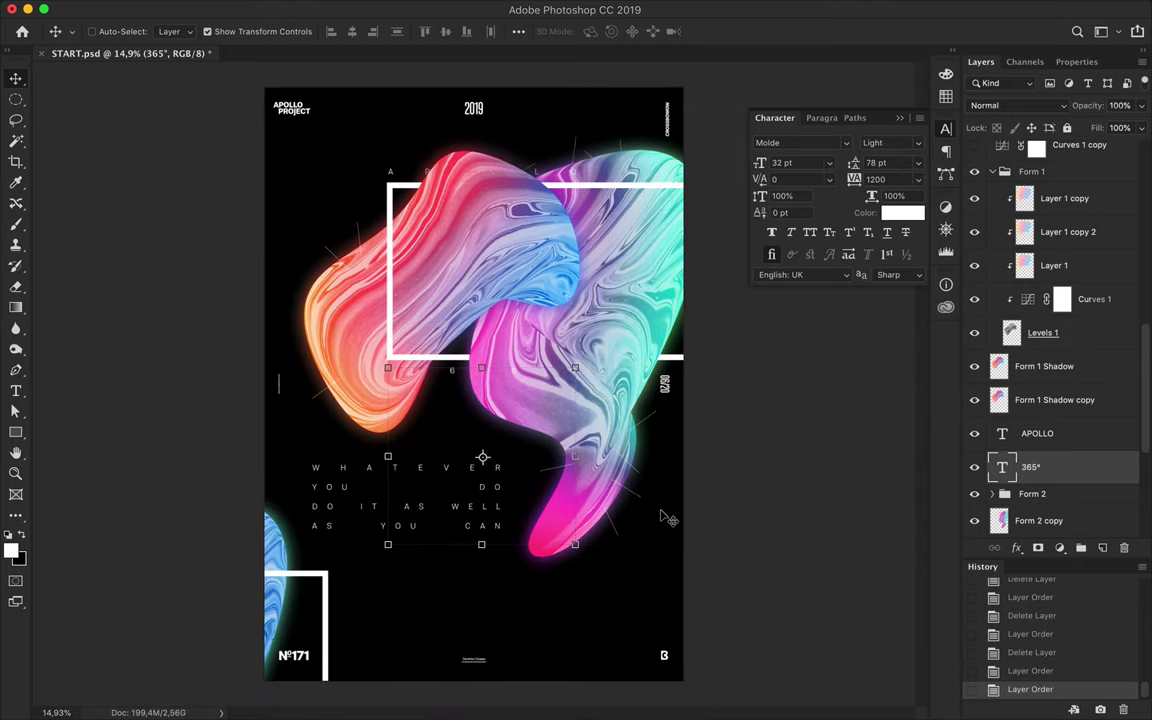
- Draw a large circle over the poster and adjust its size and position
{"action": "key", "text": "u"}
{"action": "mouse_move", "coordinate": [325, 107]}
{"action": "left_mouse_down"}
{"action": "mouse_move", "coordinate": [757, 448]}
{"action": "mouse_move", "coordinate": [749, 437]}
{"action": "left_mouse_up"}
{"action": "key", "text": "ctrl+t"}
{"action": "left_click_drag", "start_coordinate": [484, 116], "coordinate": [484, 121]}
{"action": "key", "text": "Return"}
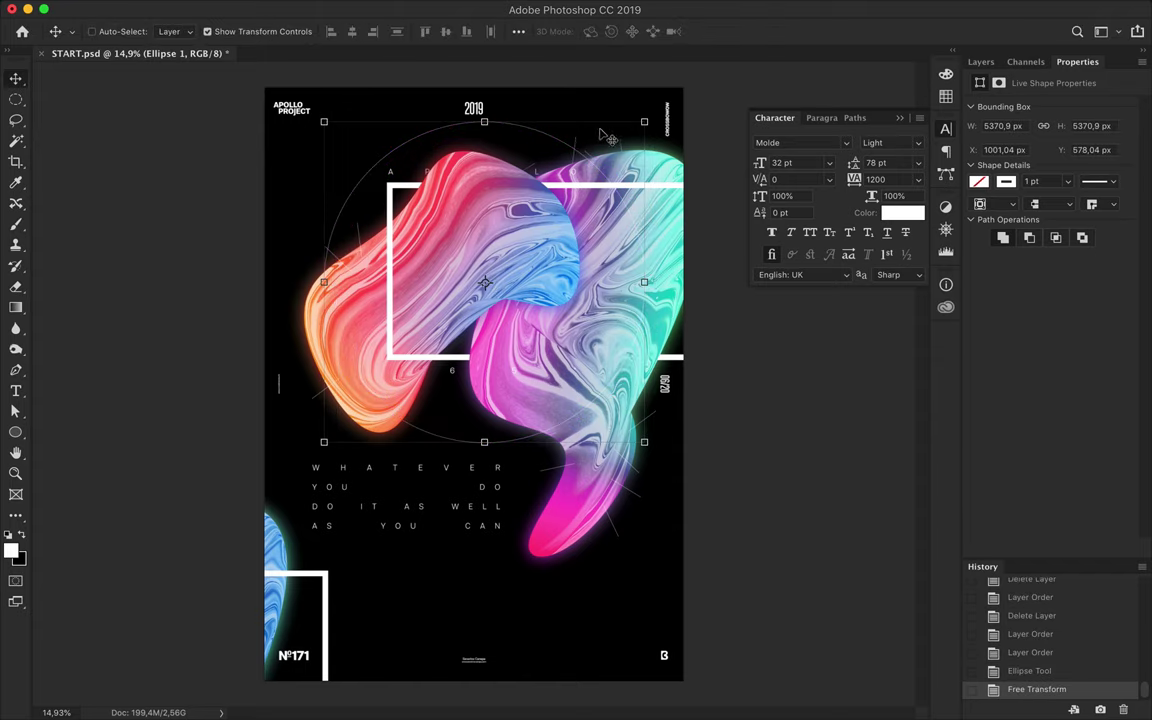
- Set the circle's stroke width to 1 pt
{"action": "left_click", "coordinate": [18, 80]}
{"action": "key", "text": "a"}
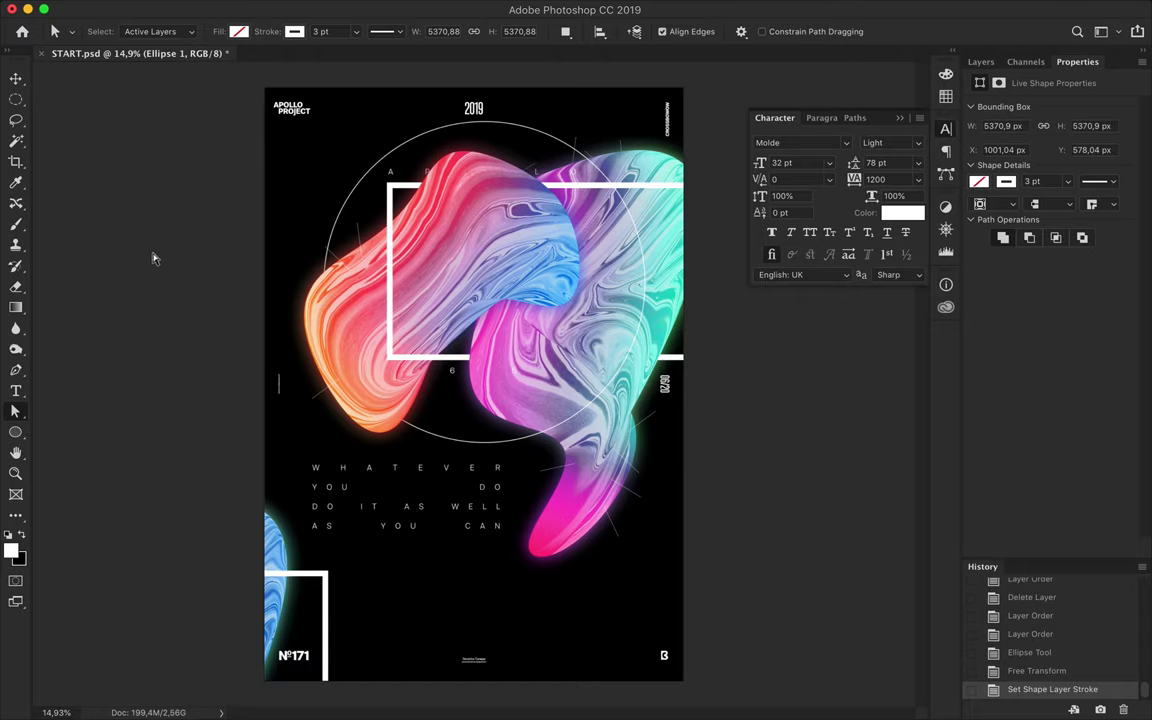
{"action": "left_click", "coordinate": [339, 31]}
{"action": "type", "text": "13"}
{"action": "key", "text": "Return"}
{"action": "type", "text": "1"}
{"action": "key", "text": "Return"}
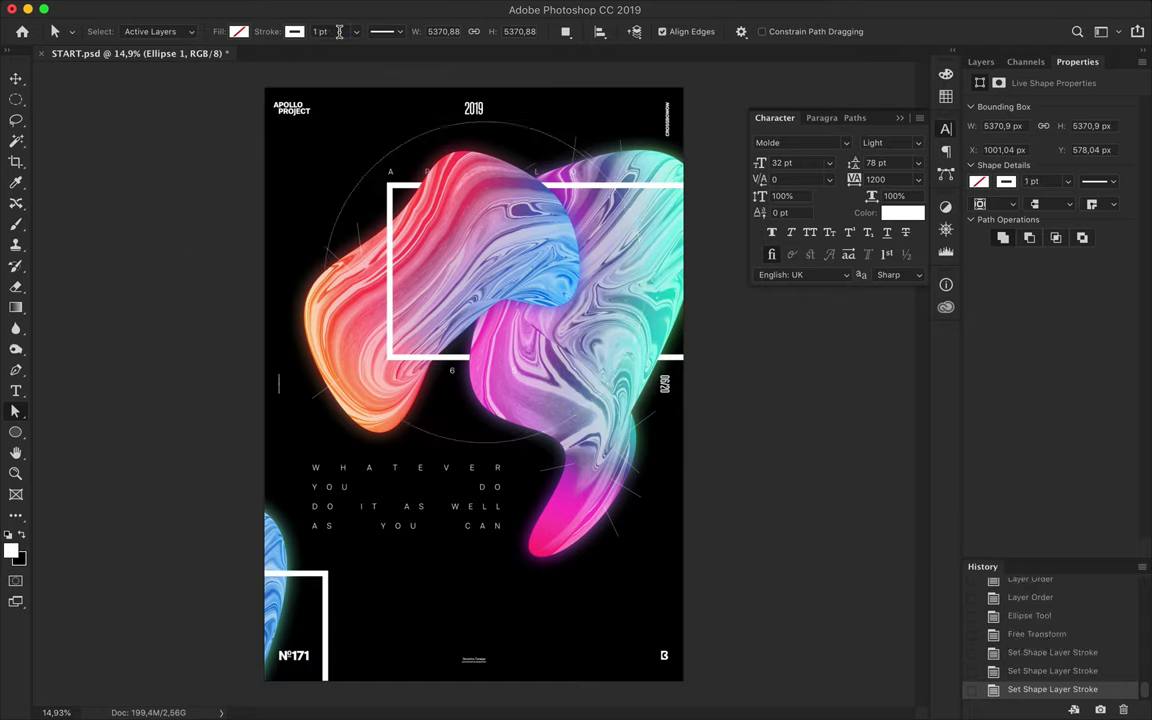
- Duplicate the circle toward the lower left, hide the copy, and shrink Ellipse 1 to about 74%
{"action": "key", "text": "v"}
{"action": "mouse_move", "coordinate": [460, 112]}
{"action": "left_mouse_down"}
{"action": "mouse_move", "coordinate": [232, 554]}
{"action": "mouse_move", "coordinate": [219, 537]}
{"action": "left_mouse_up"}
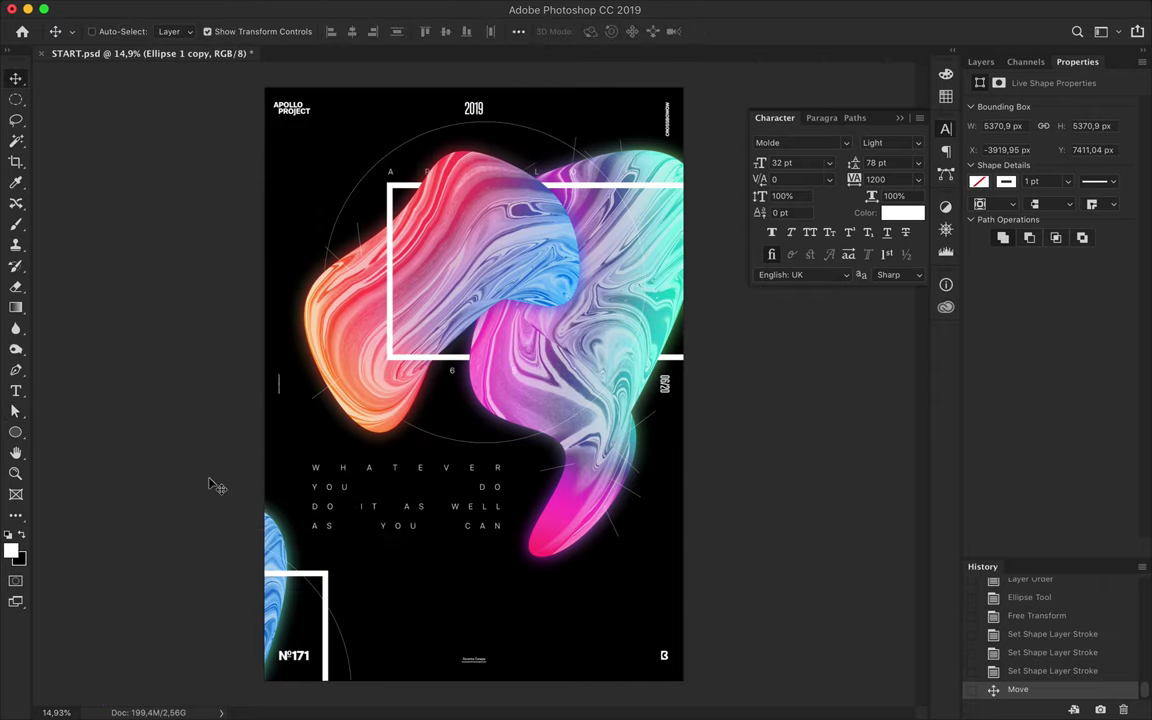
{"action": "left_click", "coordinate": [981, 61]}
{"action": "left_click", "coordinate": [974, 467]}
{"action": "left_click", "coordinate": [974, 500]}
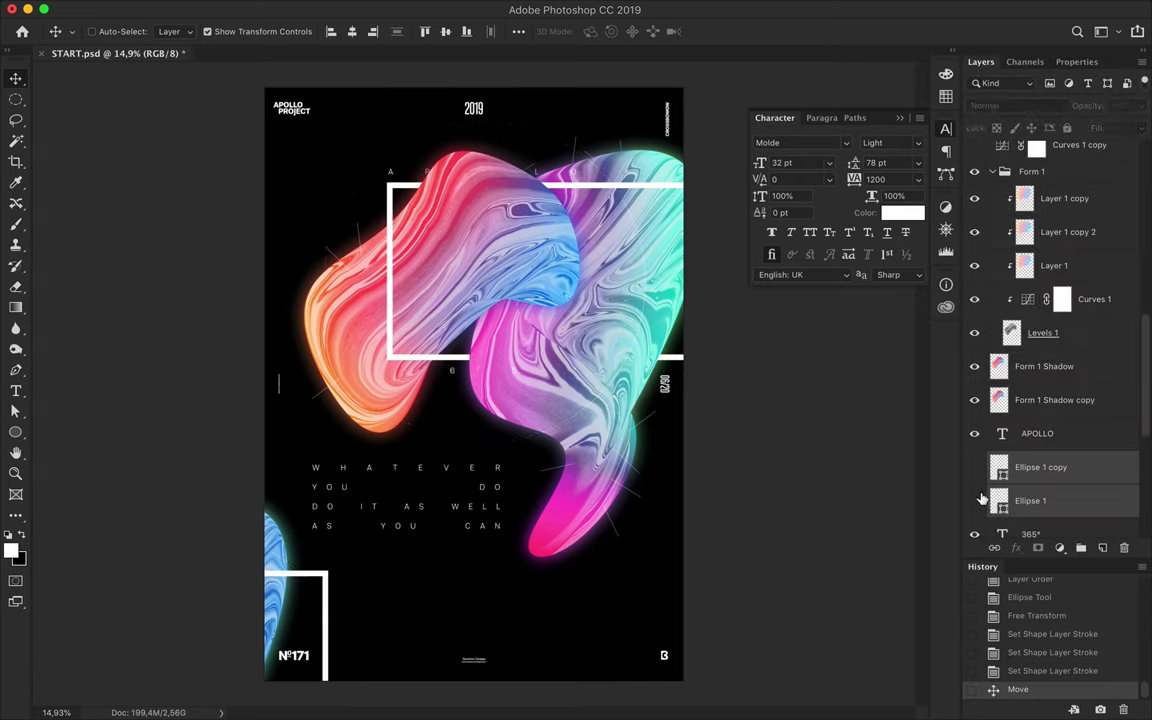
{"action": "left_click", "coordinate": [974, 500]}
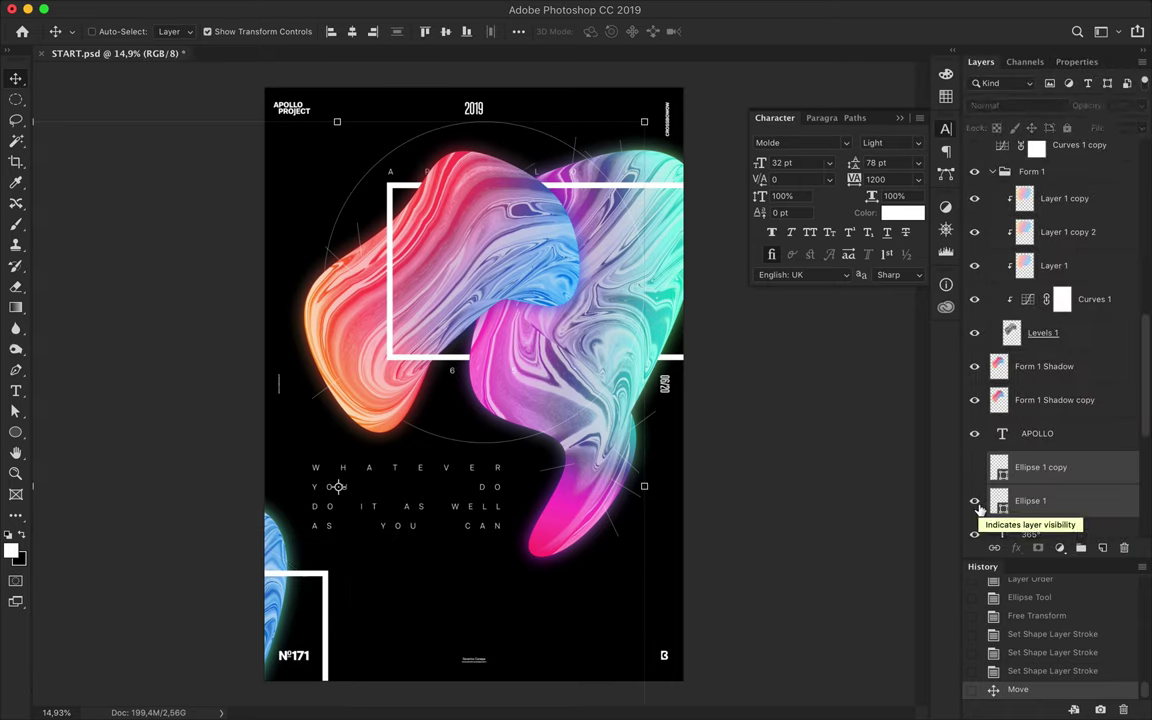
{"action": "left_click", "coordinate": [1050, 500]}
{"action": "key", "text": "ctrl+t"}
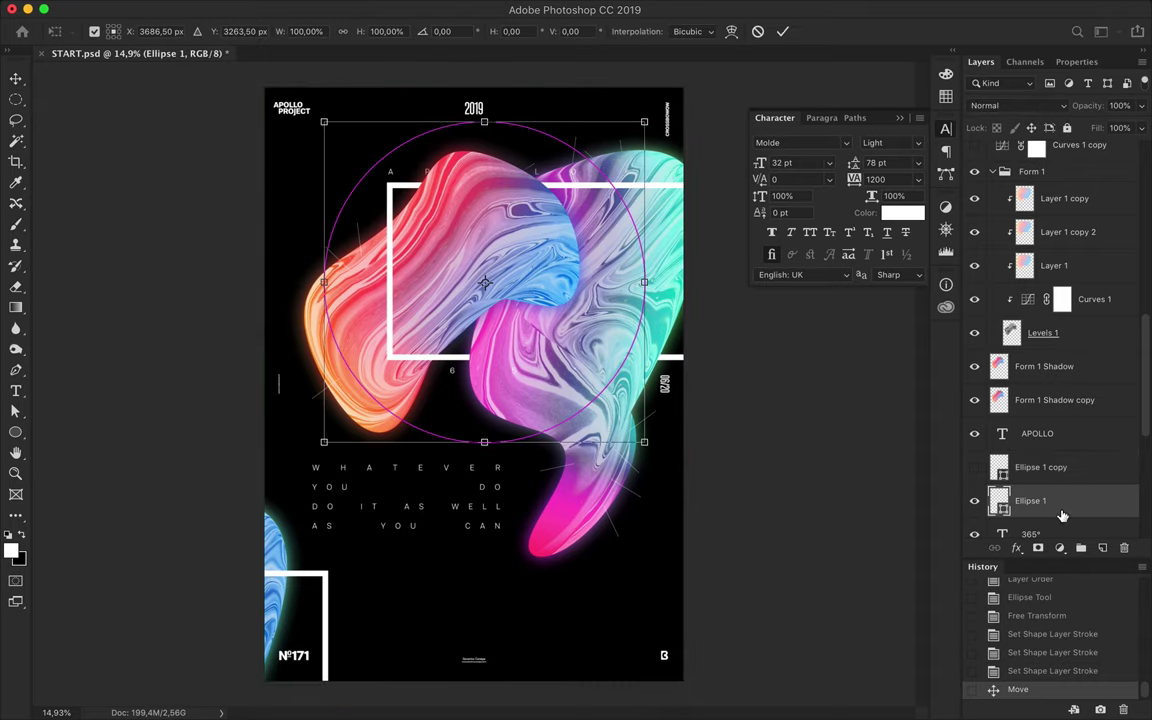
{"action": "left_click_drag", "start_coordinate": [590, 186], "coordinate": [563, 209]}
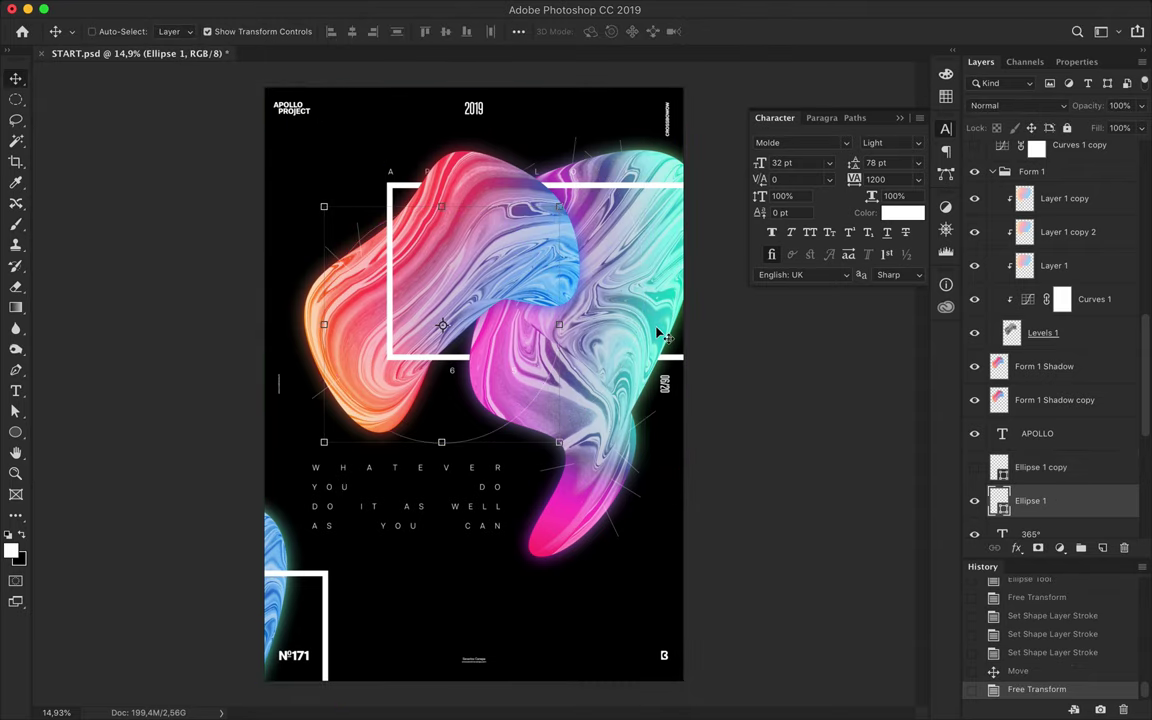